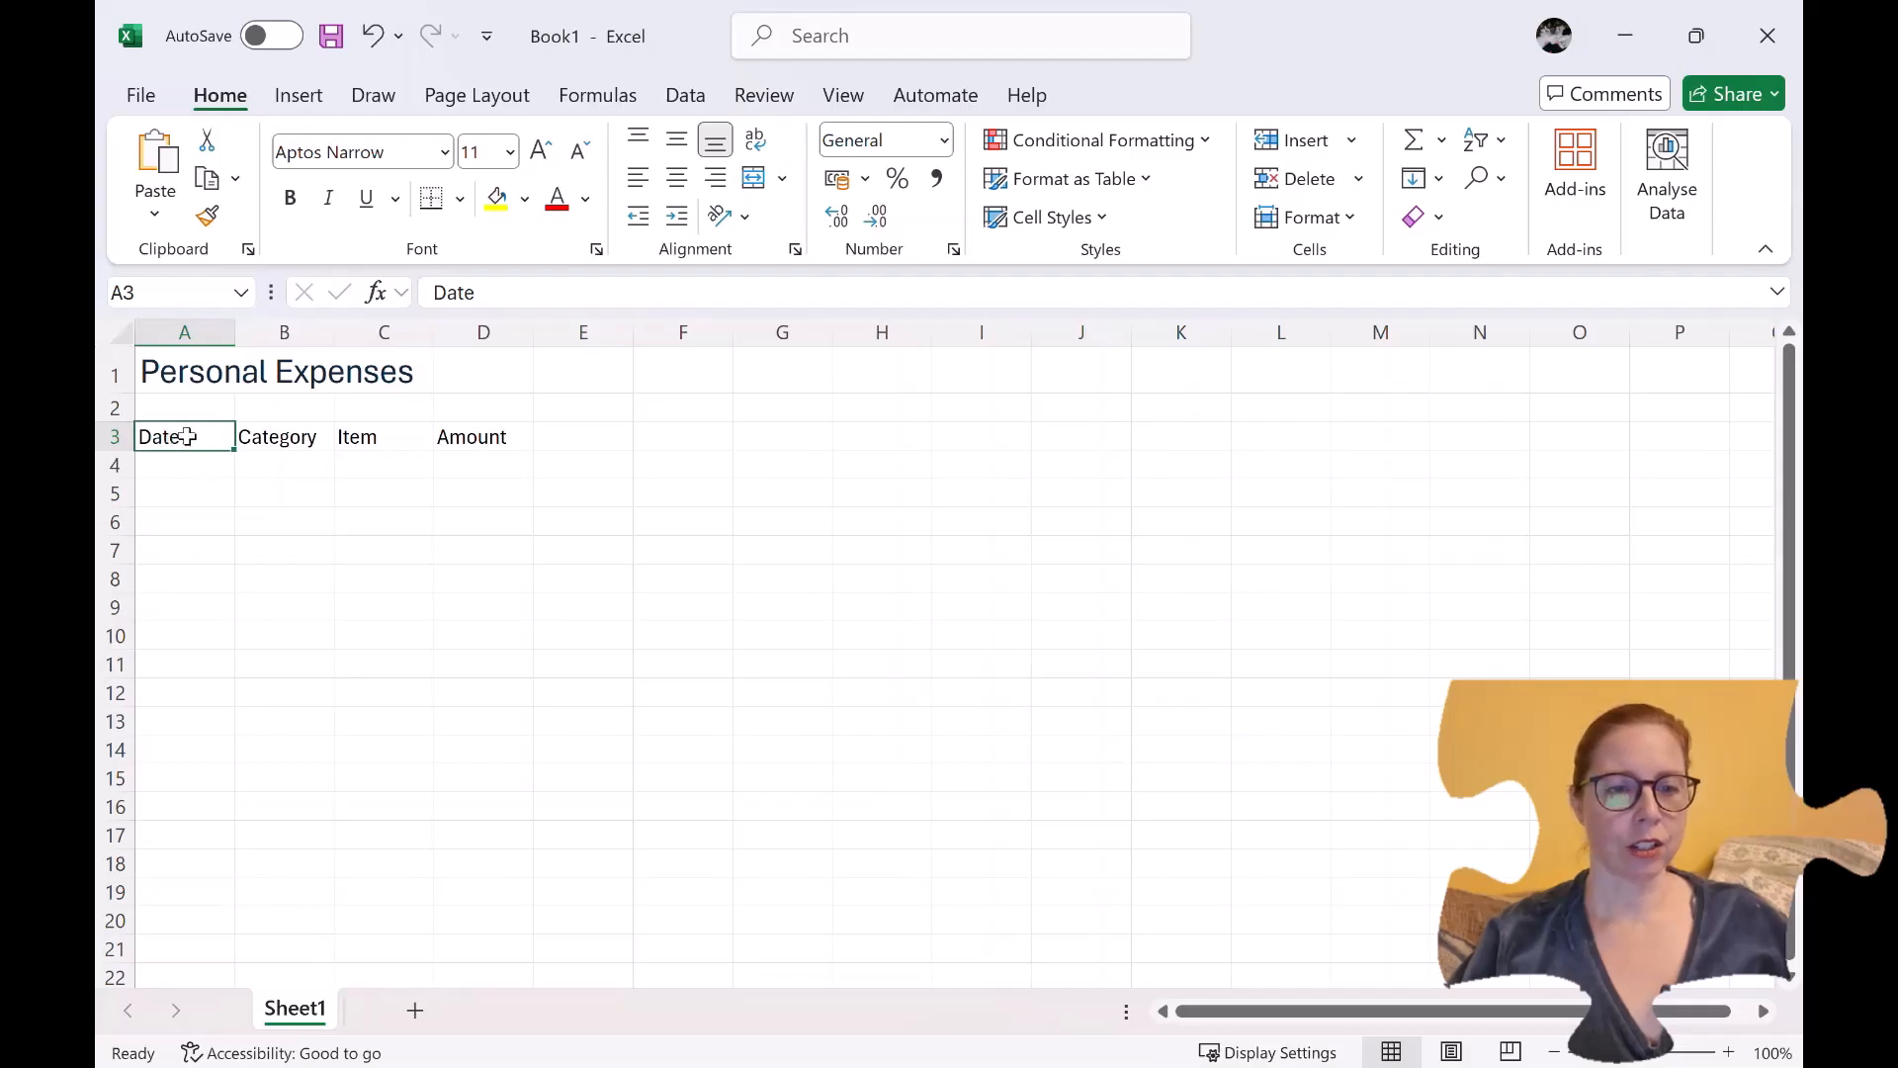
Apply the Heading 1 cell style to the column headers in A3:D3.
left_click_drag(234, 432, 509, 432)
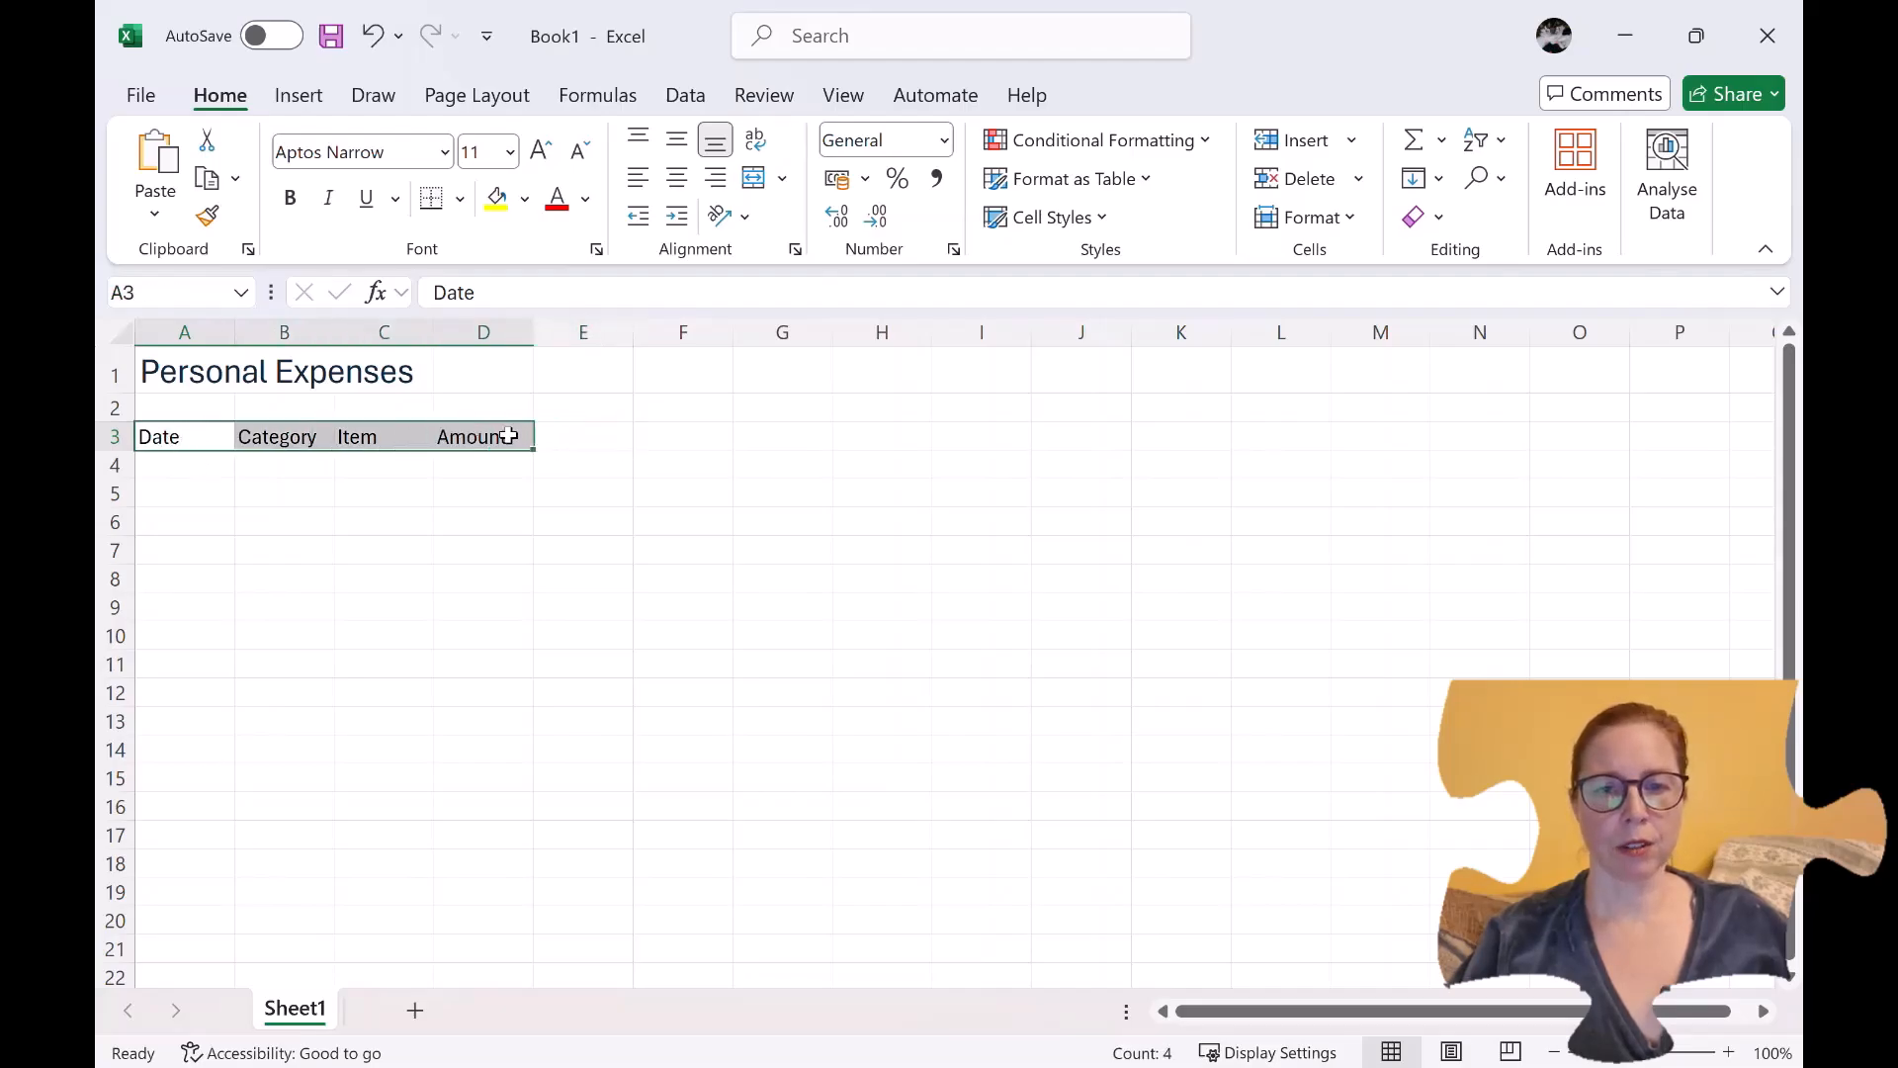
left_click(1094, 222)
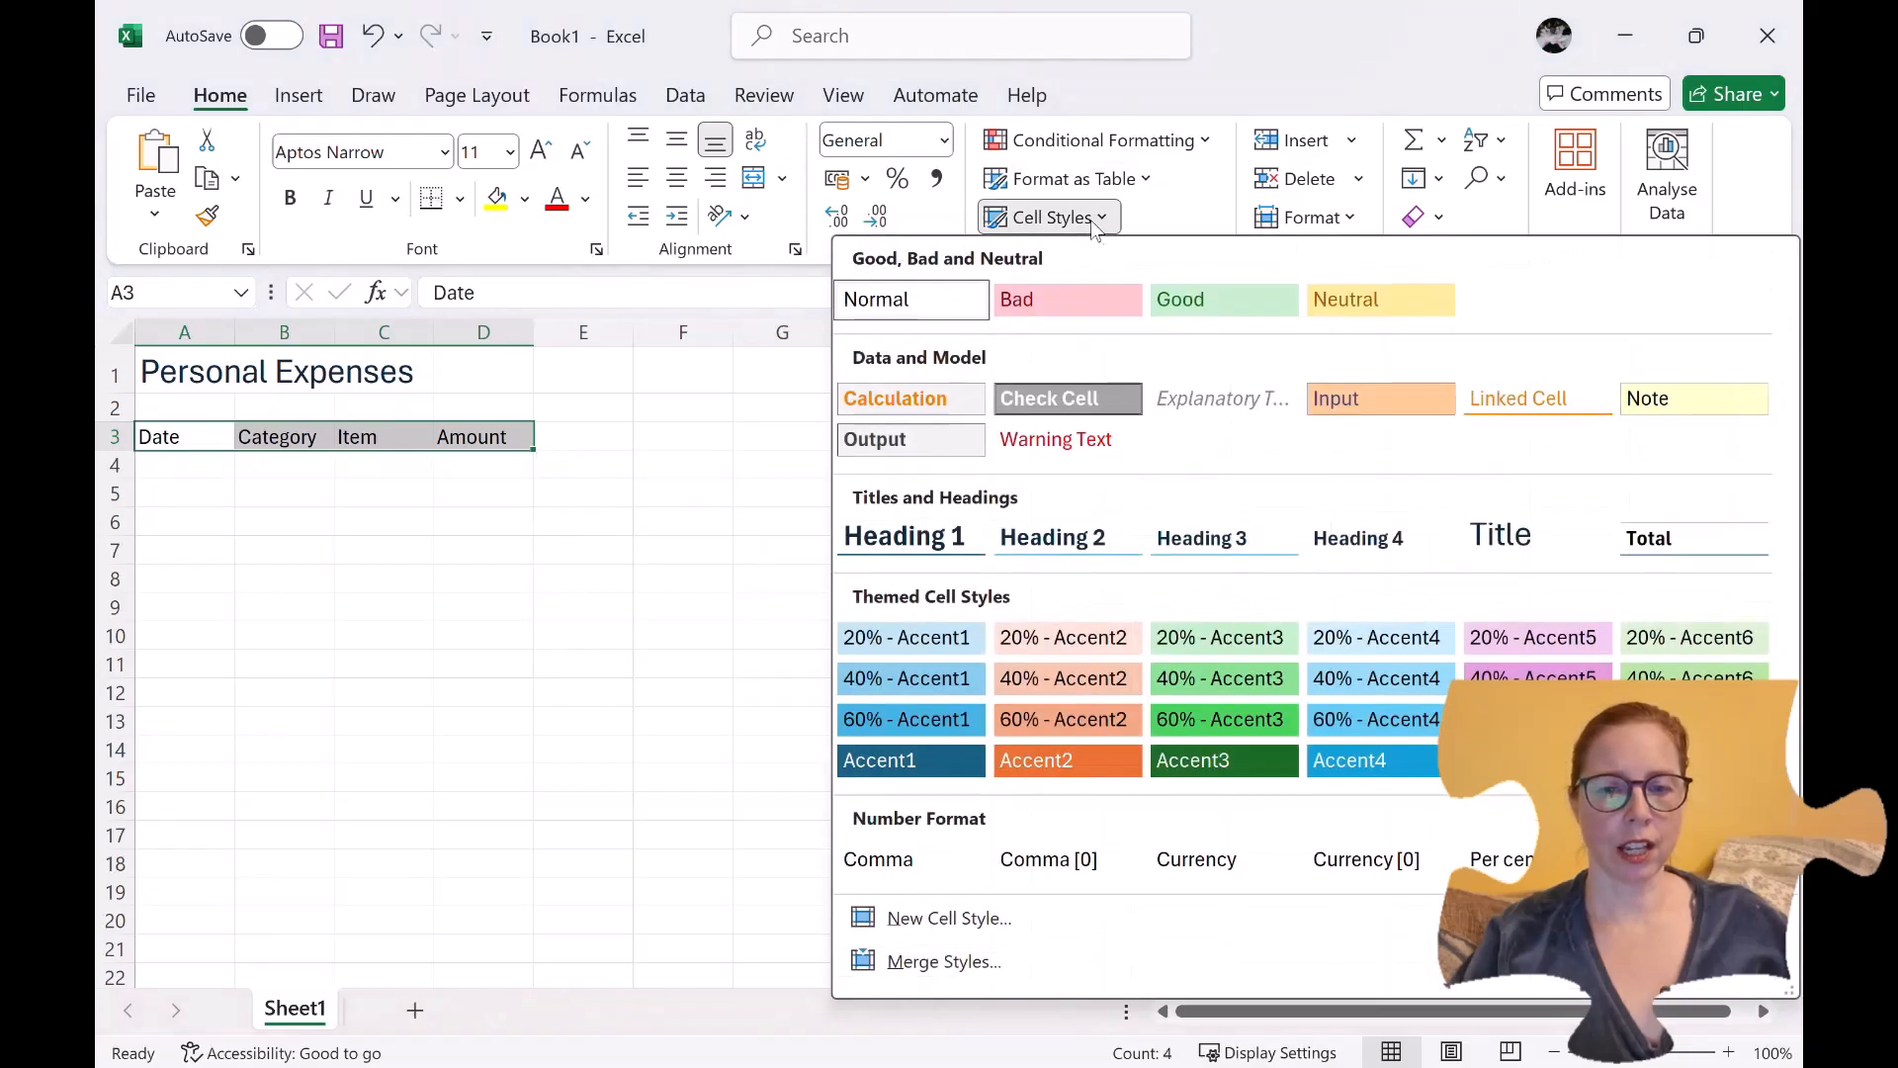
left_click(936, 554)
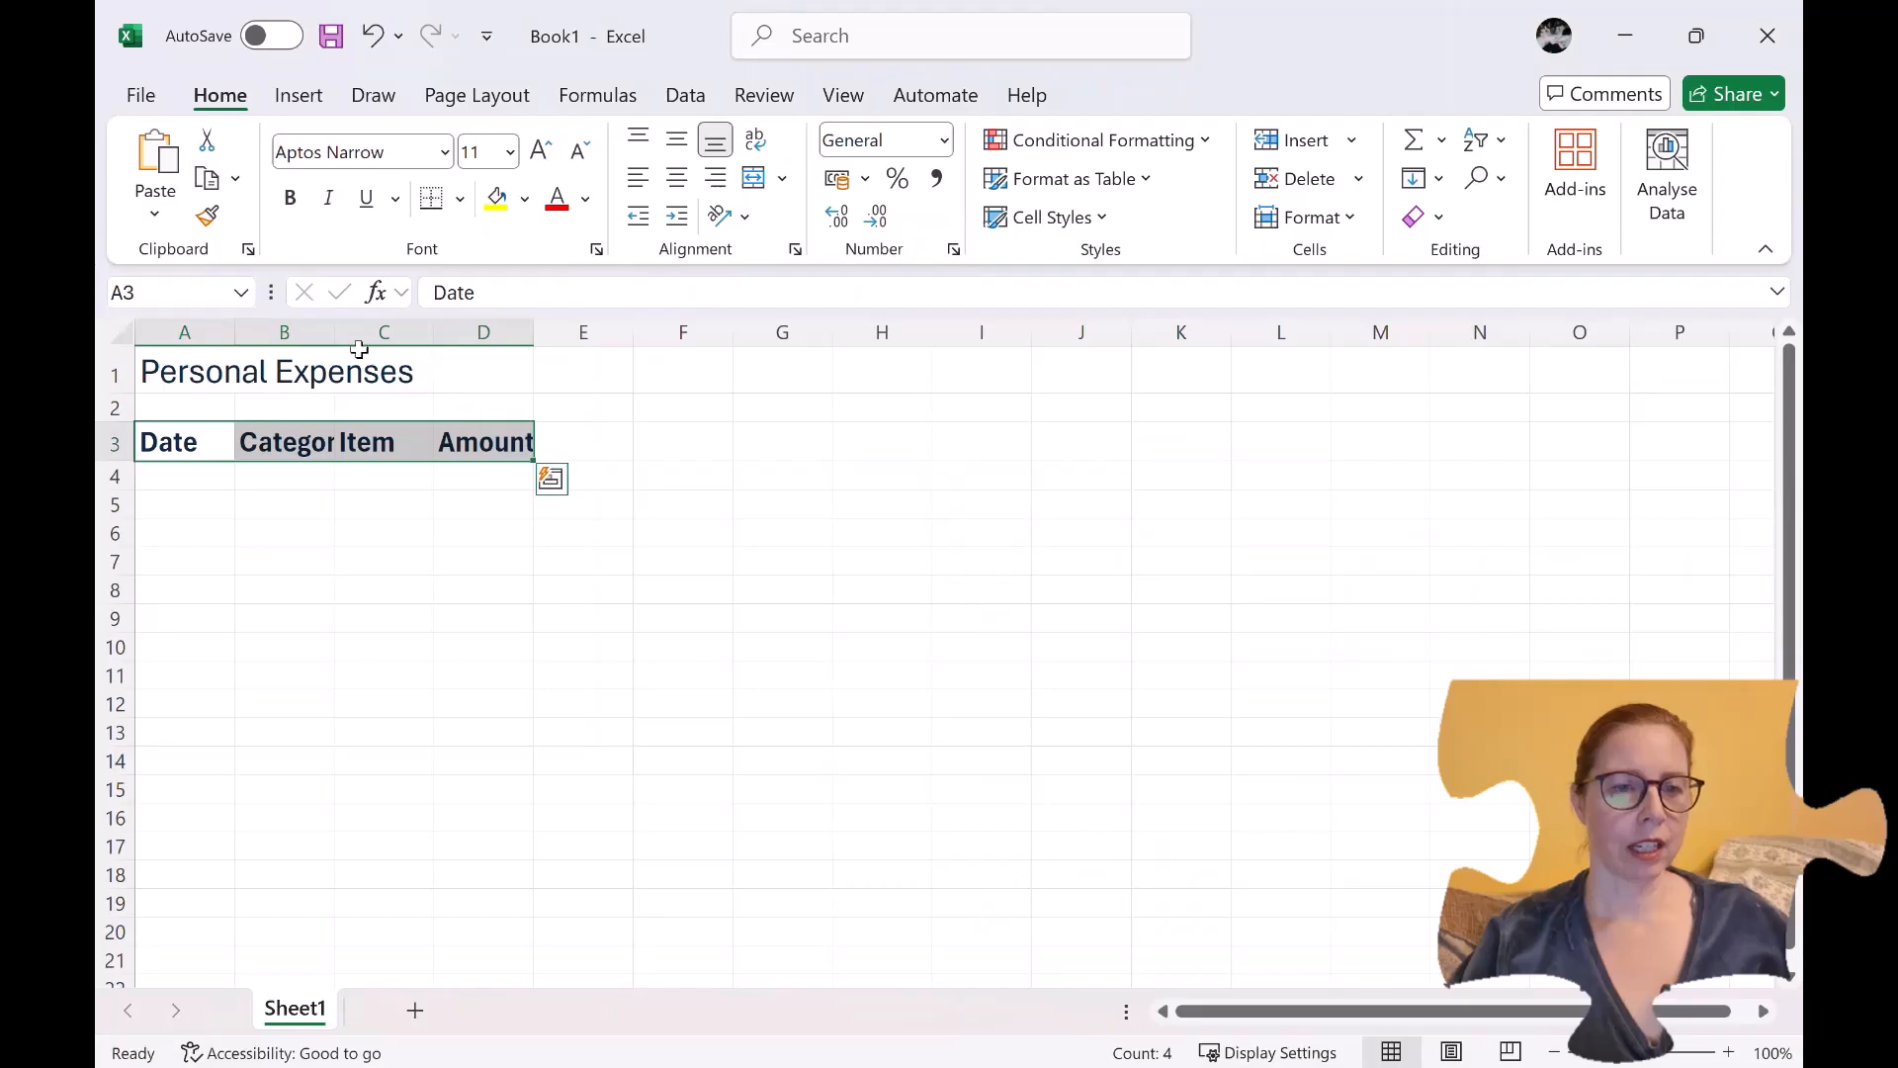
Autofit the widths of columns A to D to their contents, including the title in A1.
double_click(341, 337)
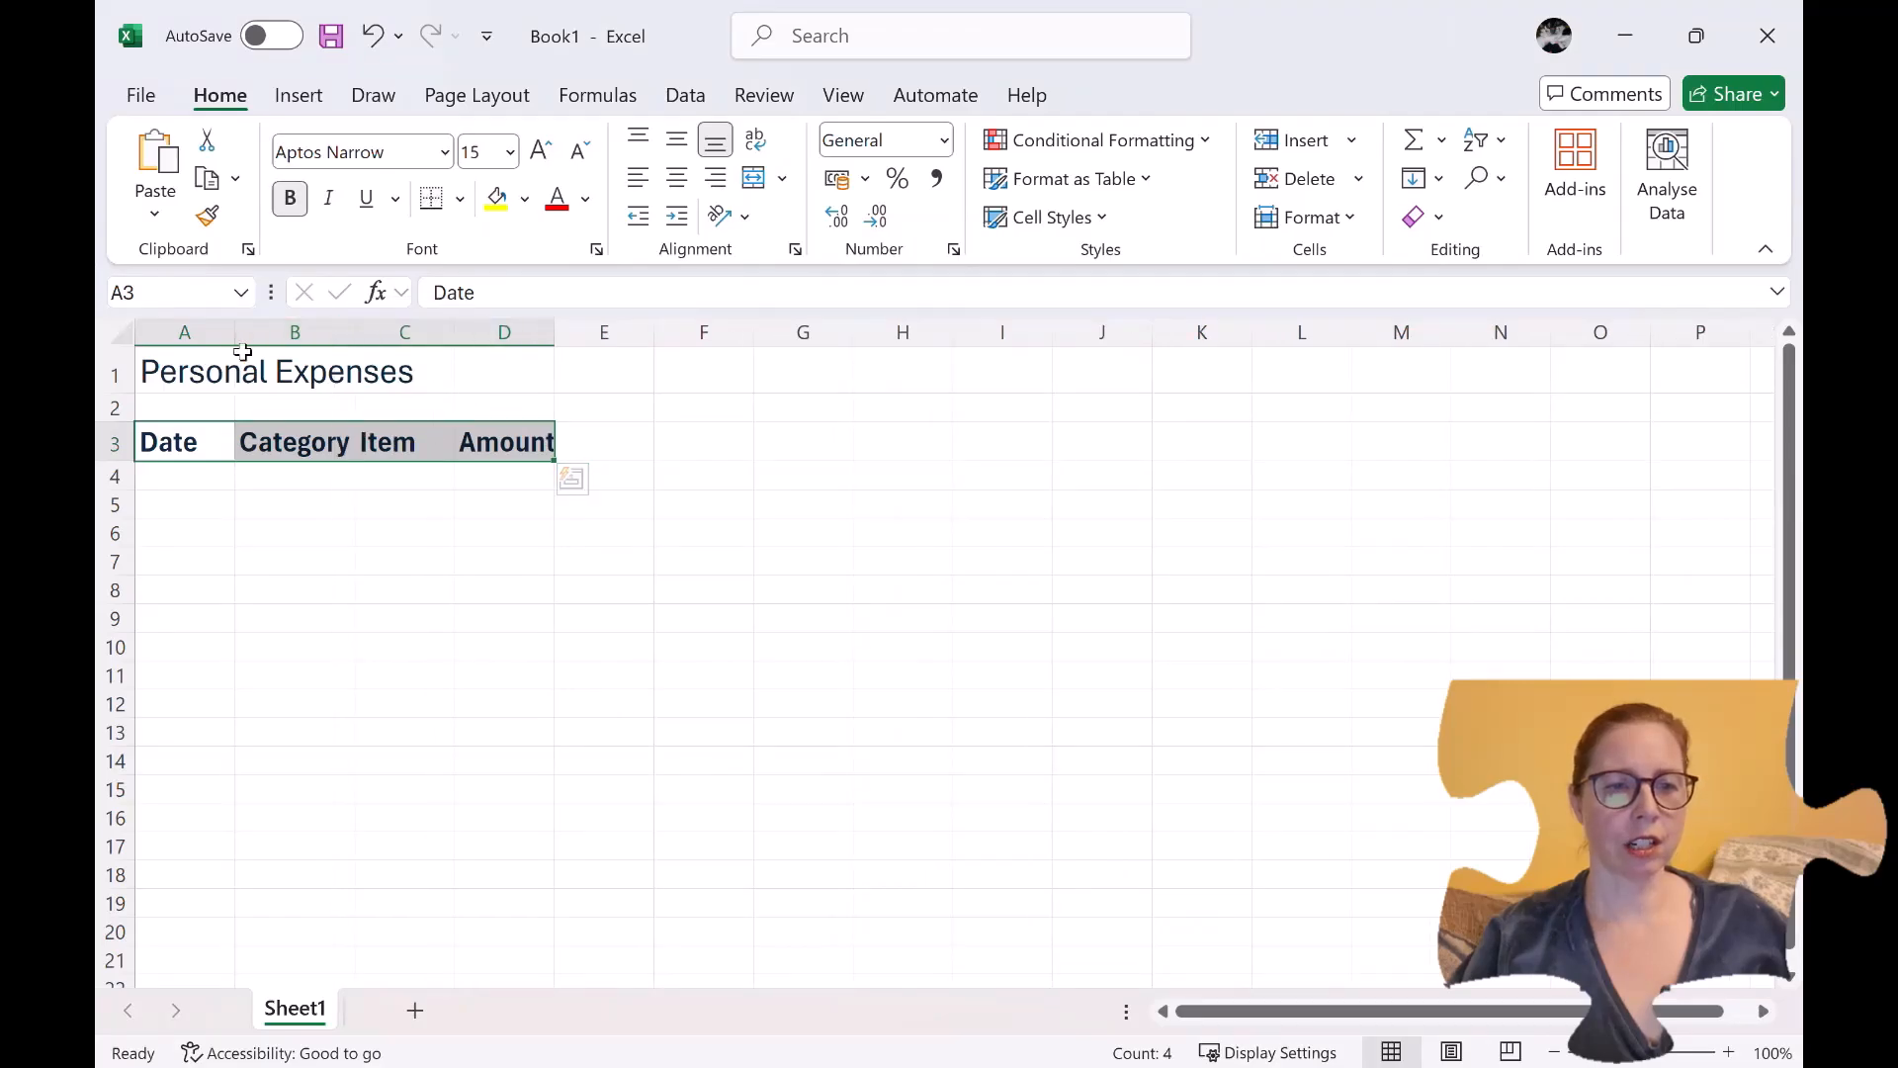
left_click_drag(192, 333, 494, 332)
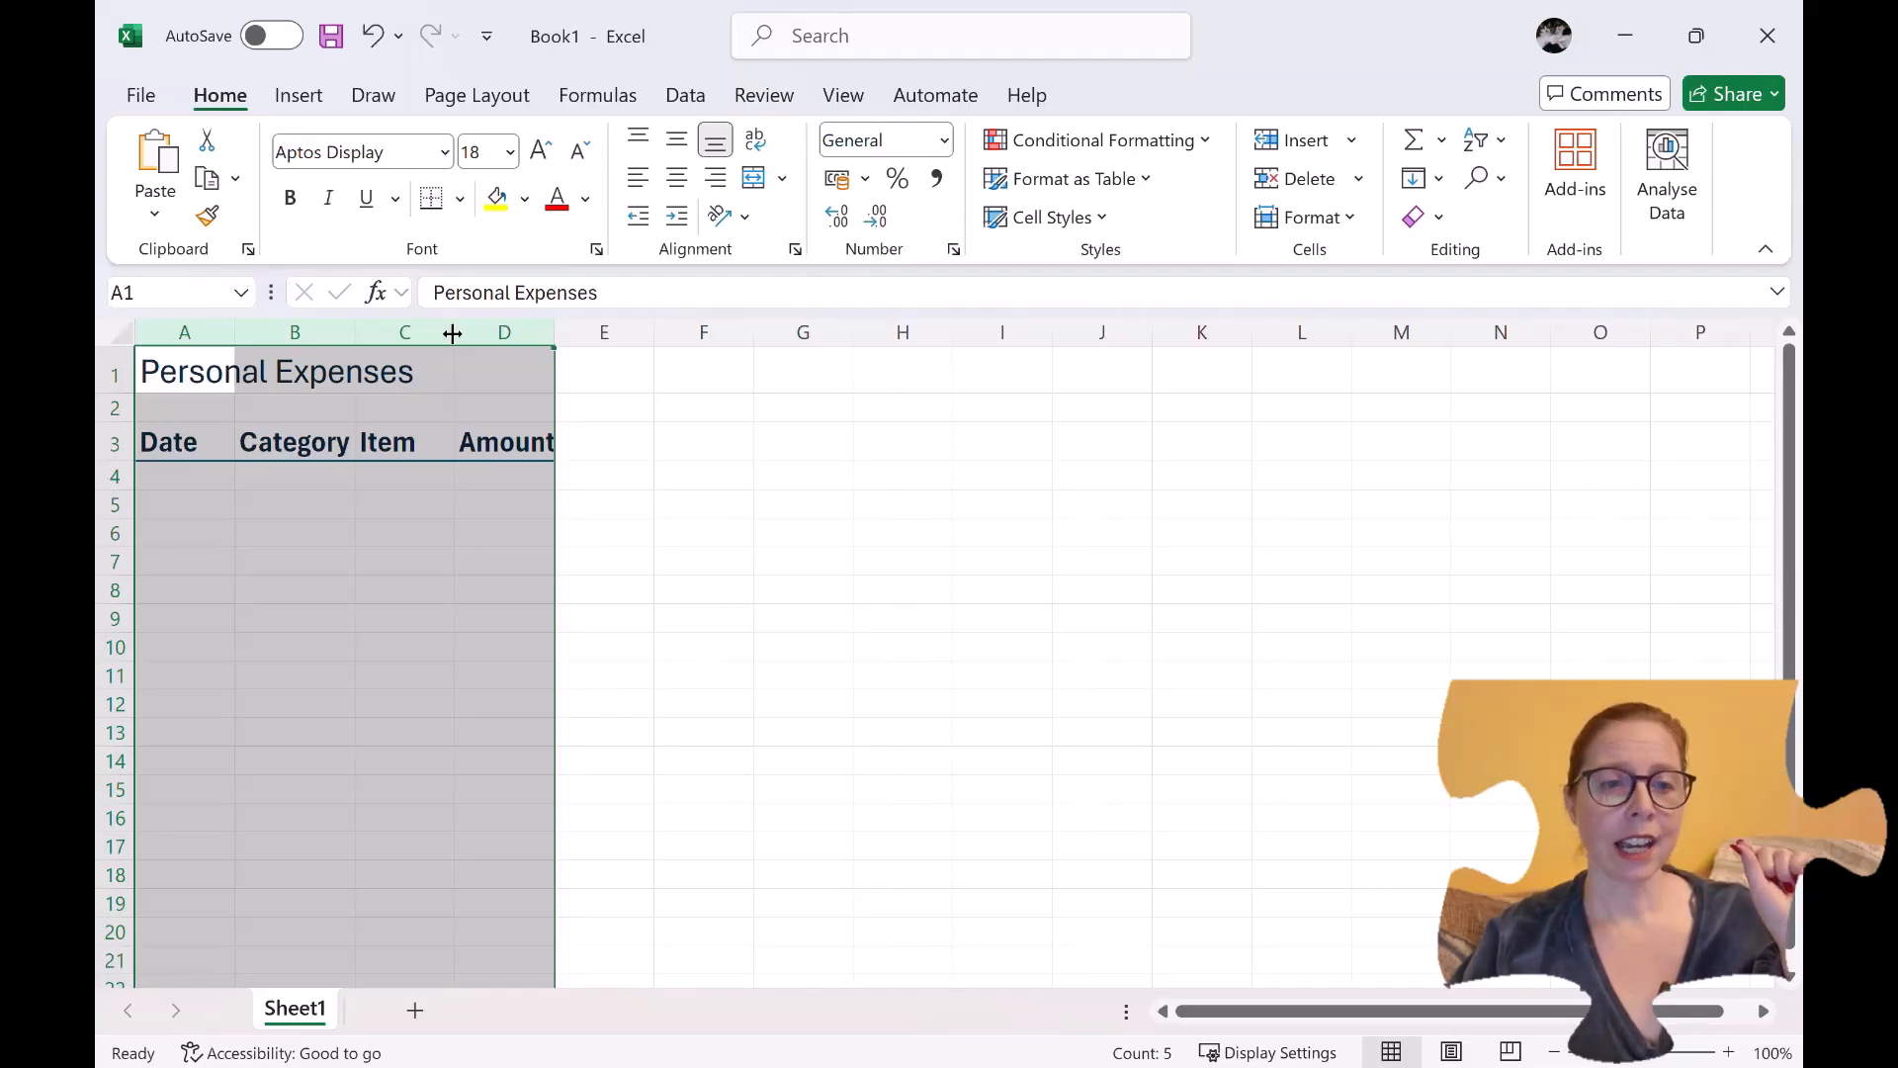
double_click(452, 333)
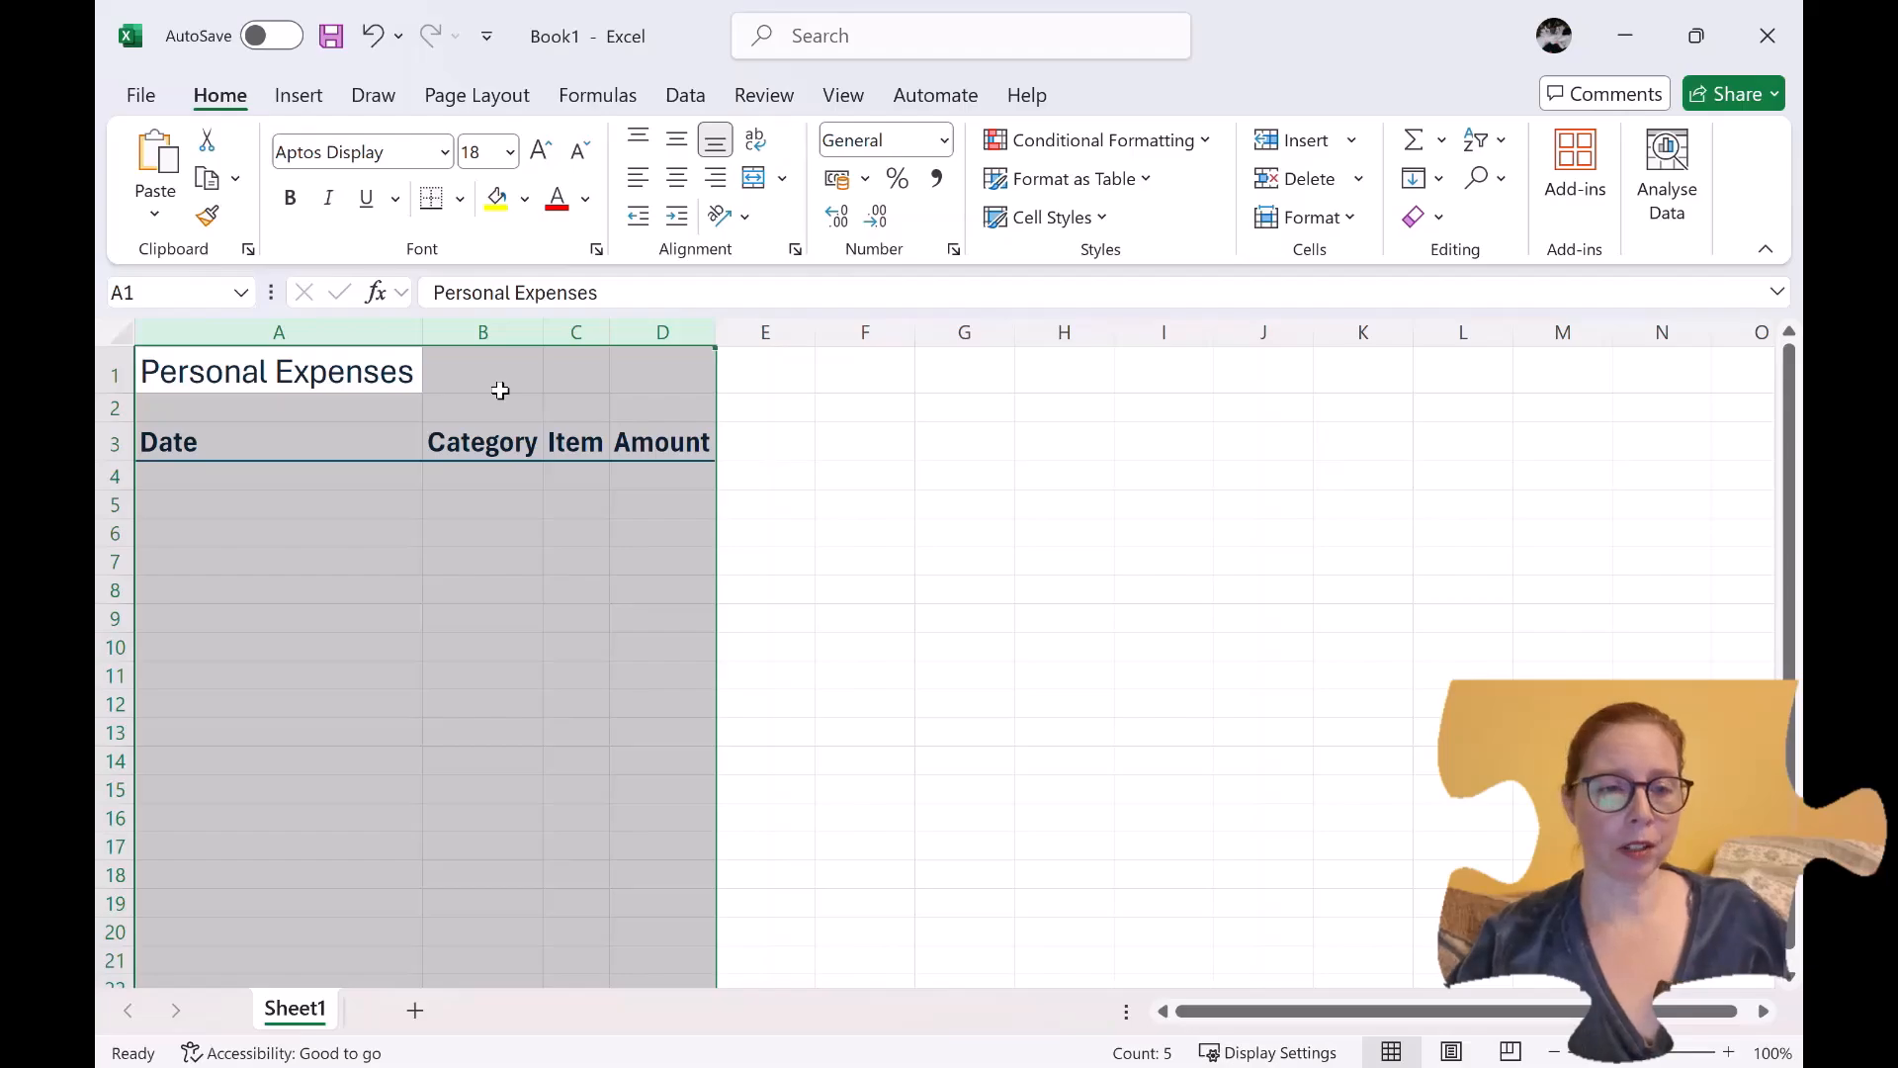
left_click(325, 483)
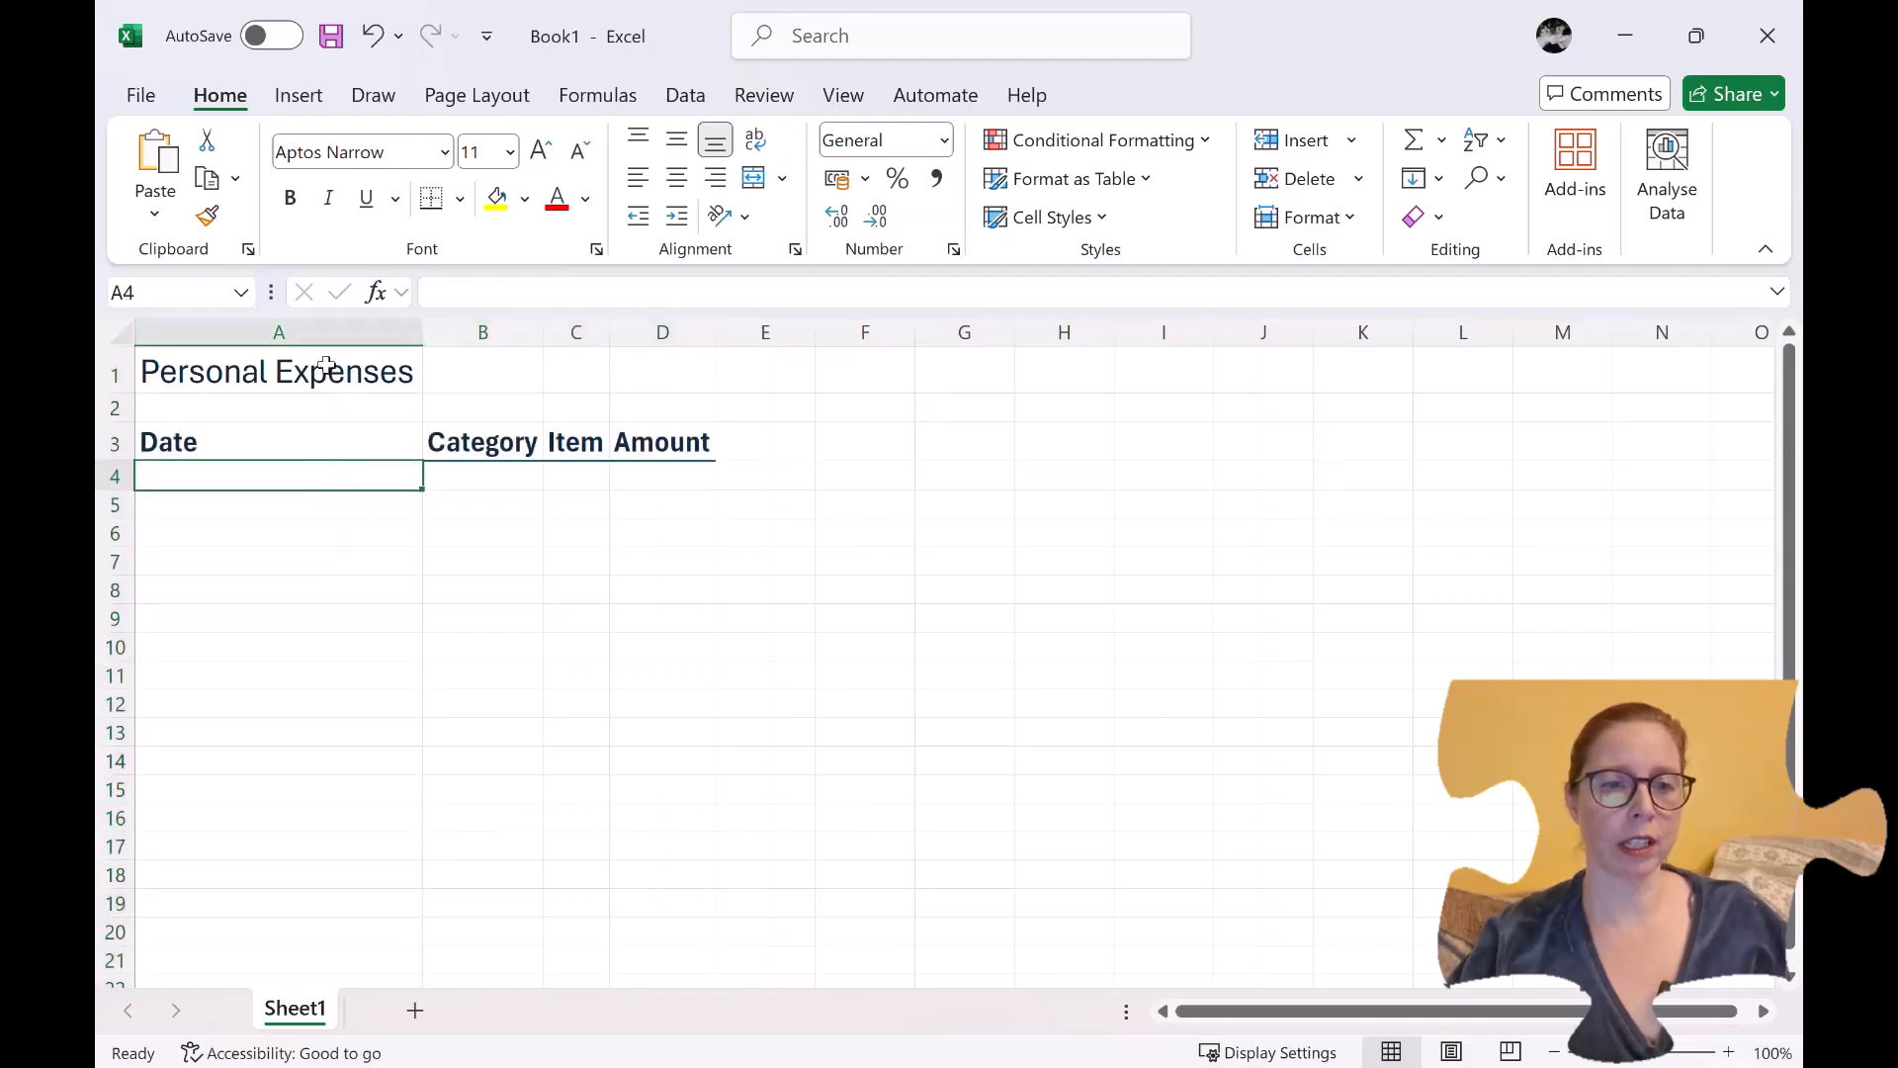
Merge the Personal Expenses title across A1:D1 without centring it.
left_click(230, 369)
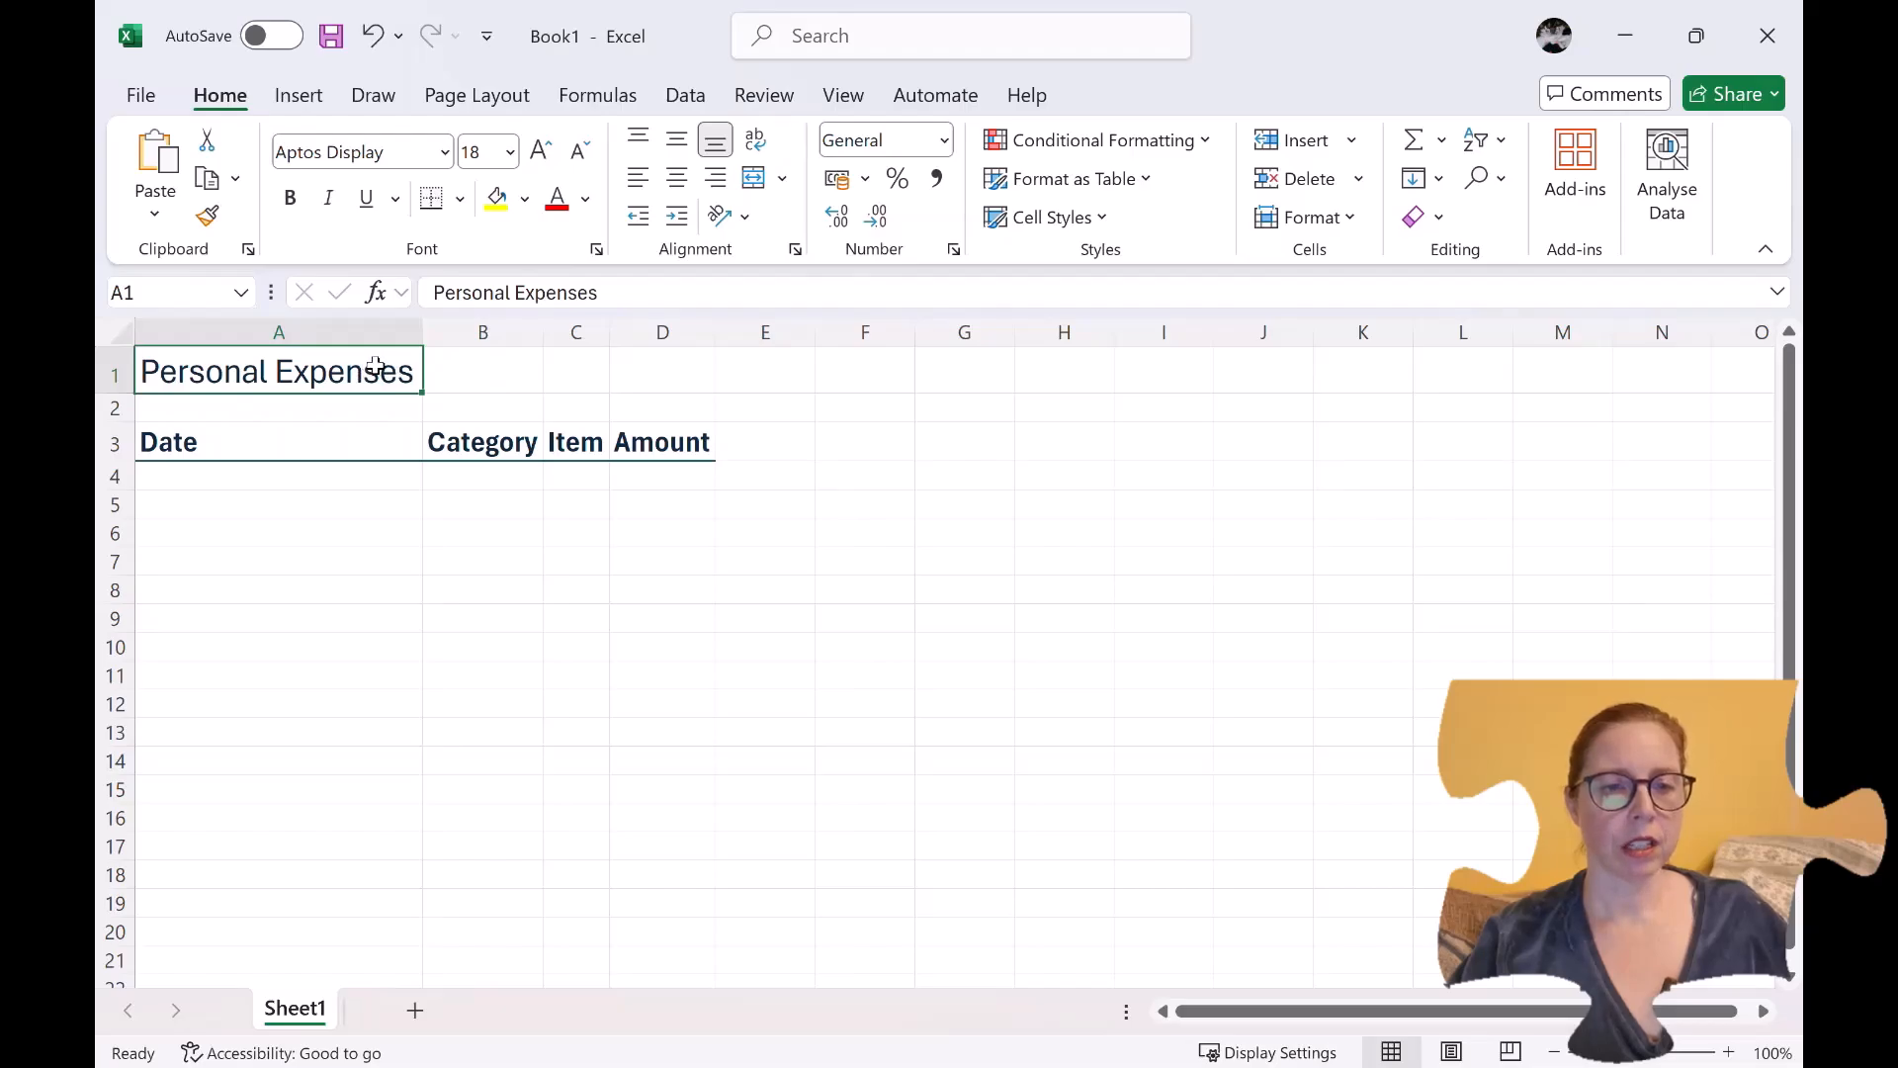
left_click_drag(388, 366, 633, 374)
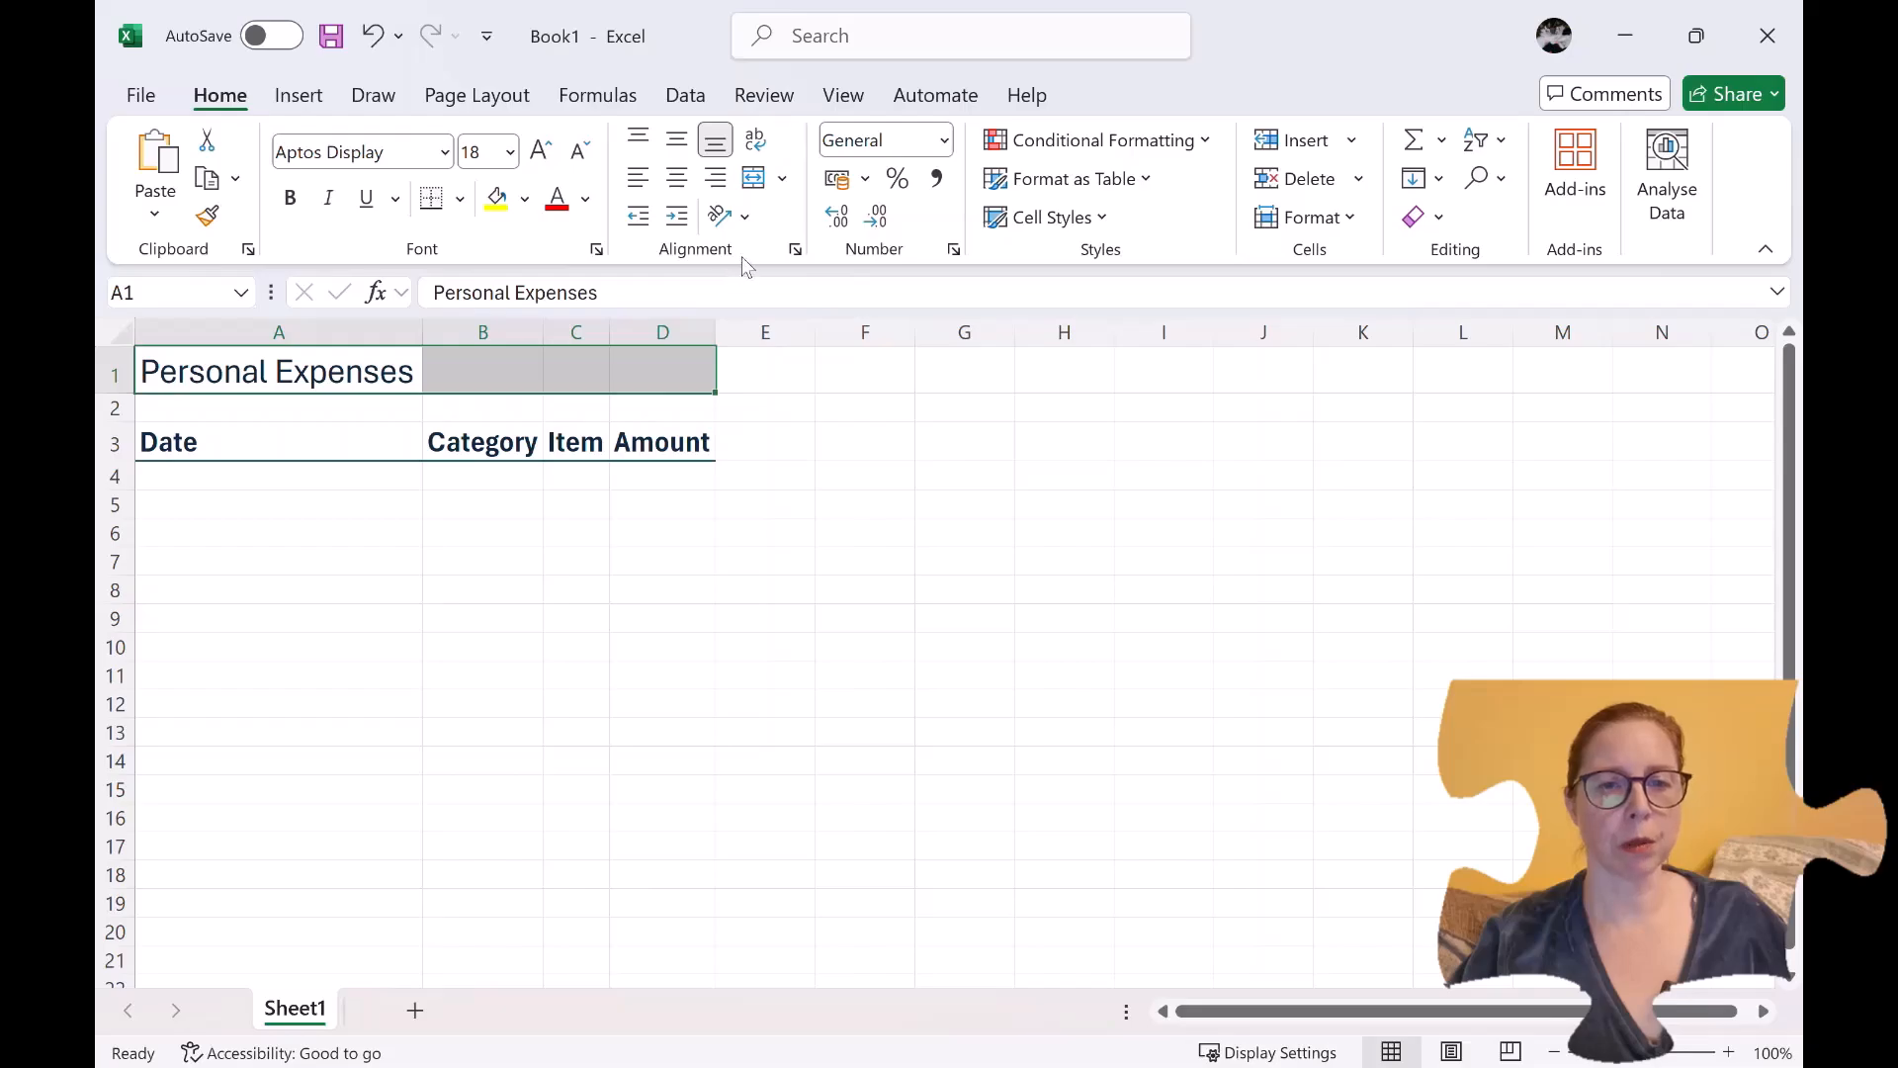
left_click(782, 180)
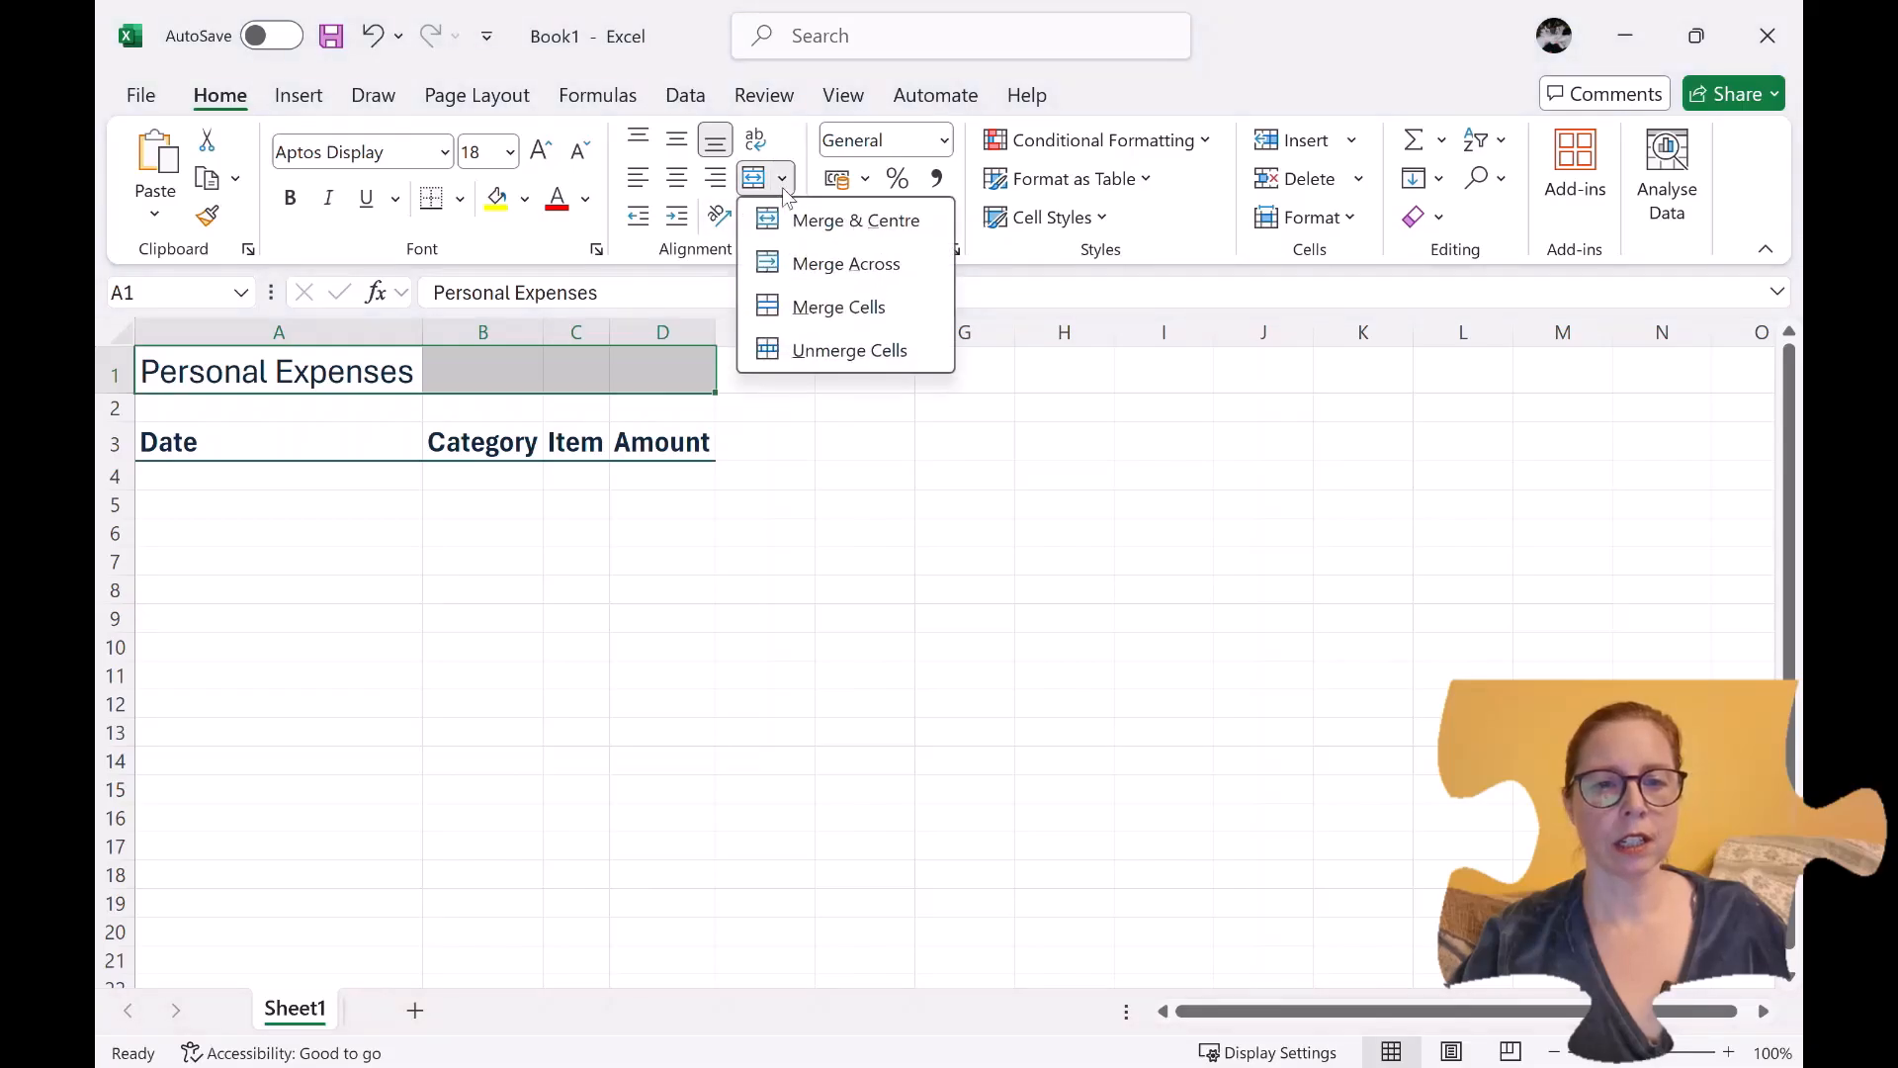
left_click(831, 308)
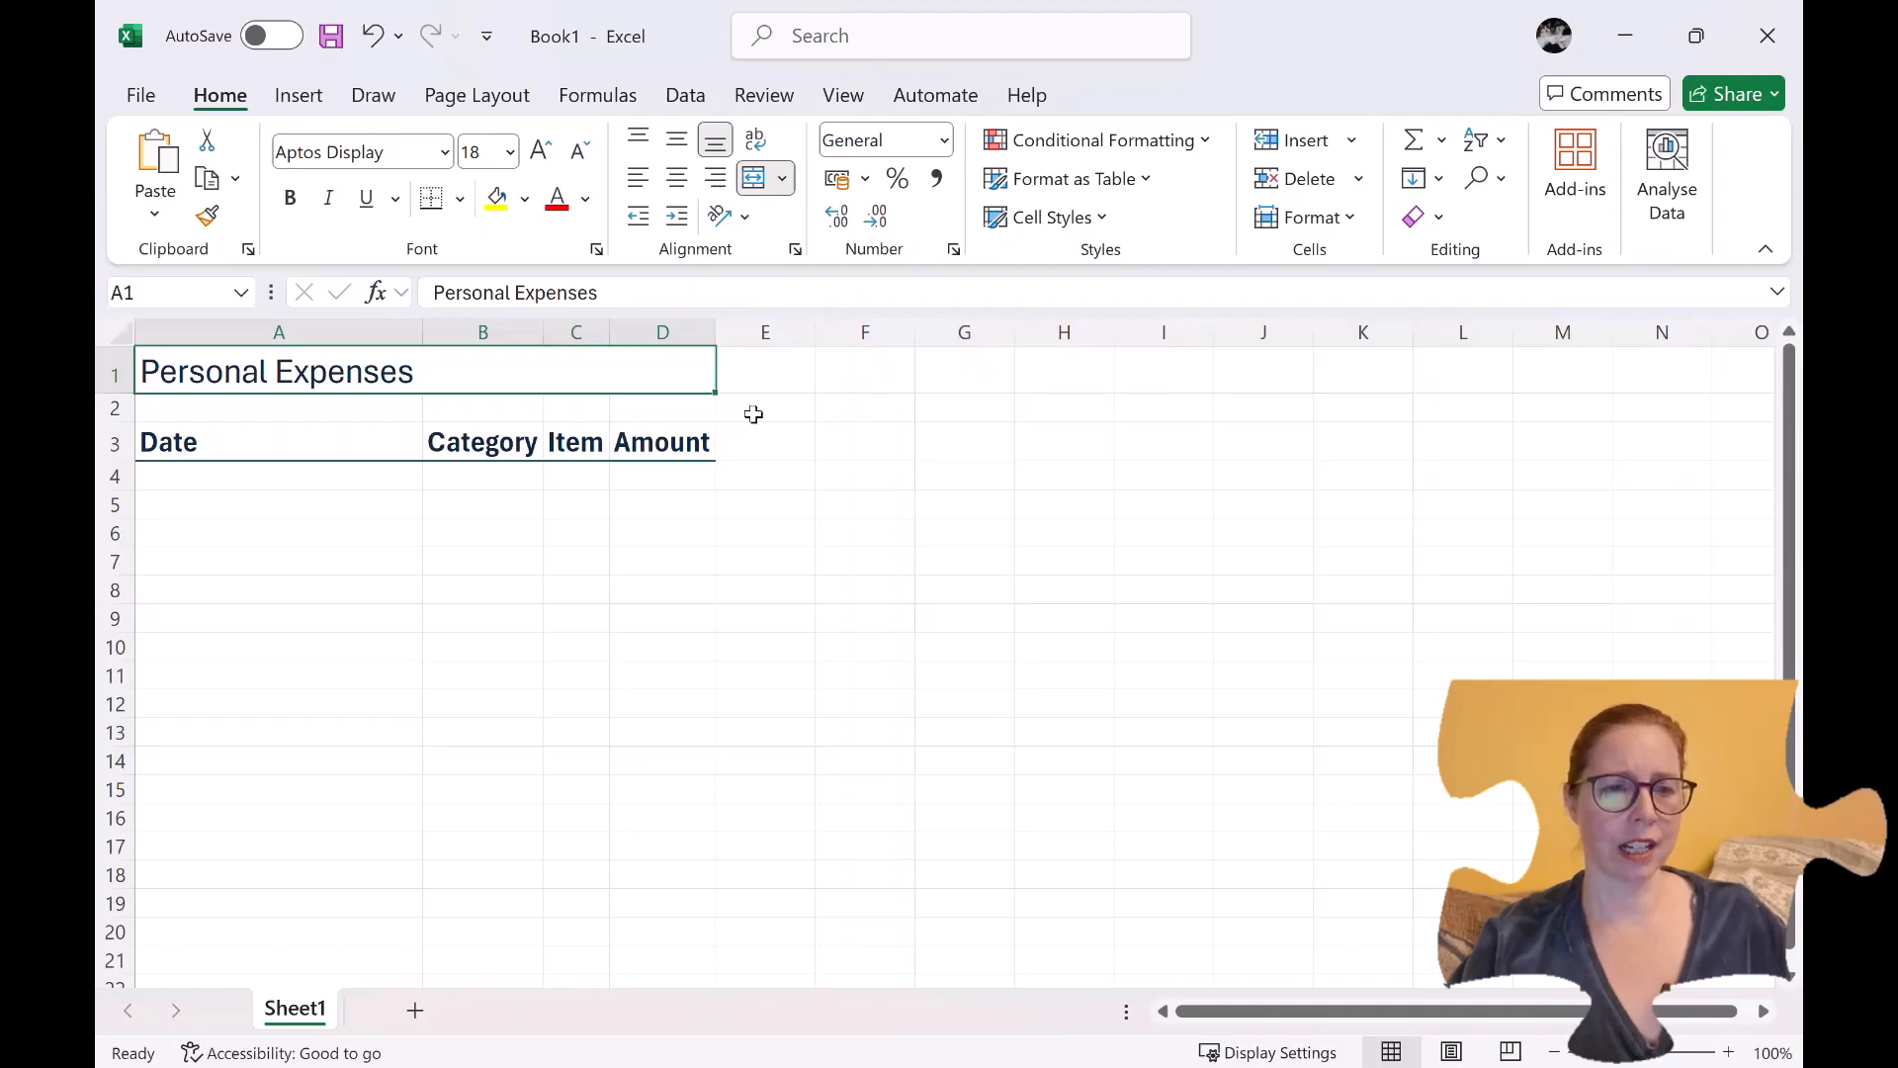
Autofit columns A to D so their widths match the header text in row 3.
left_click(404, 500)
left_click_drag(336, 332, 633, 324)
double_click(716, 331)
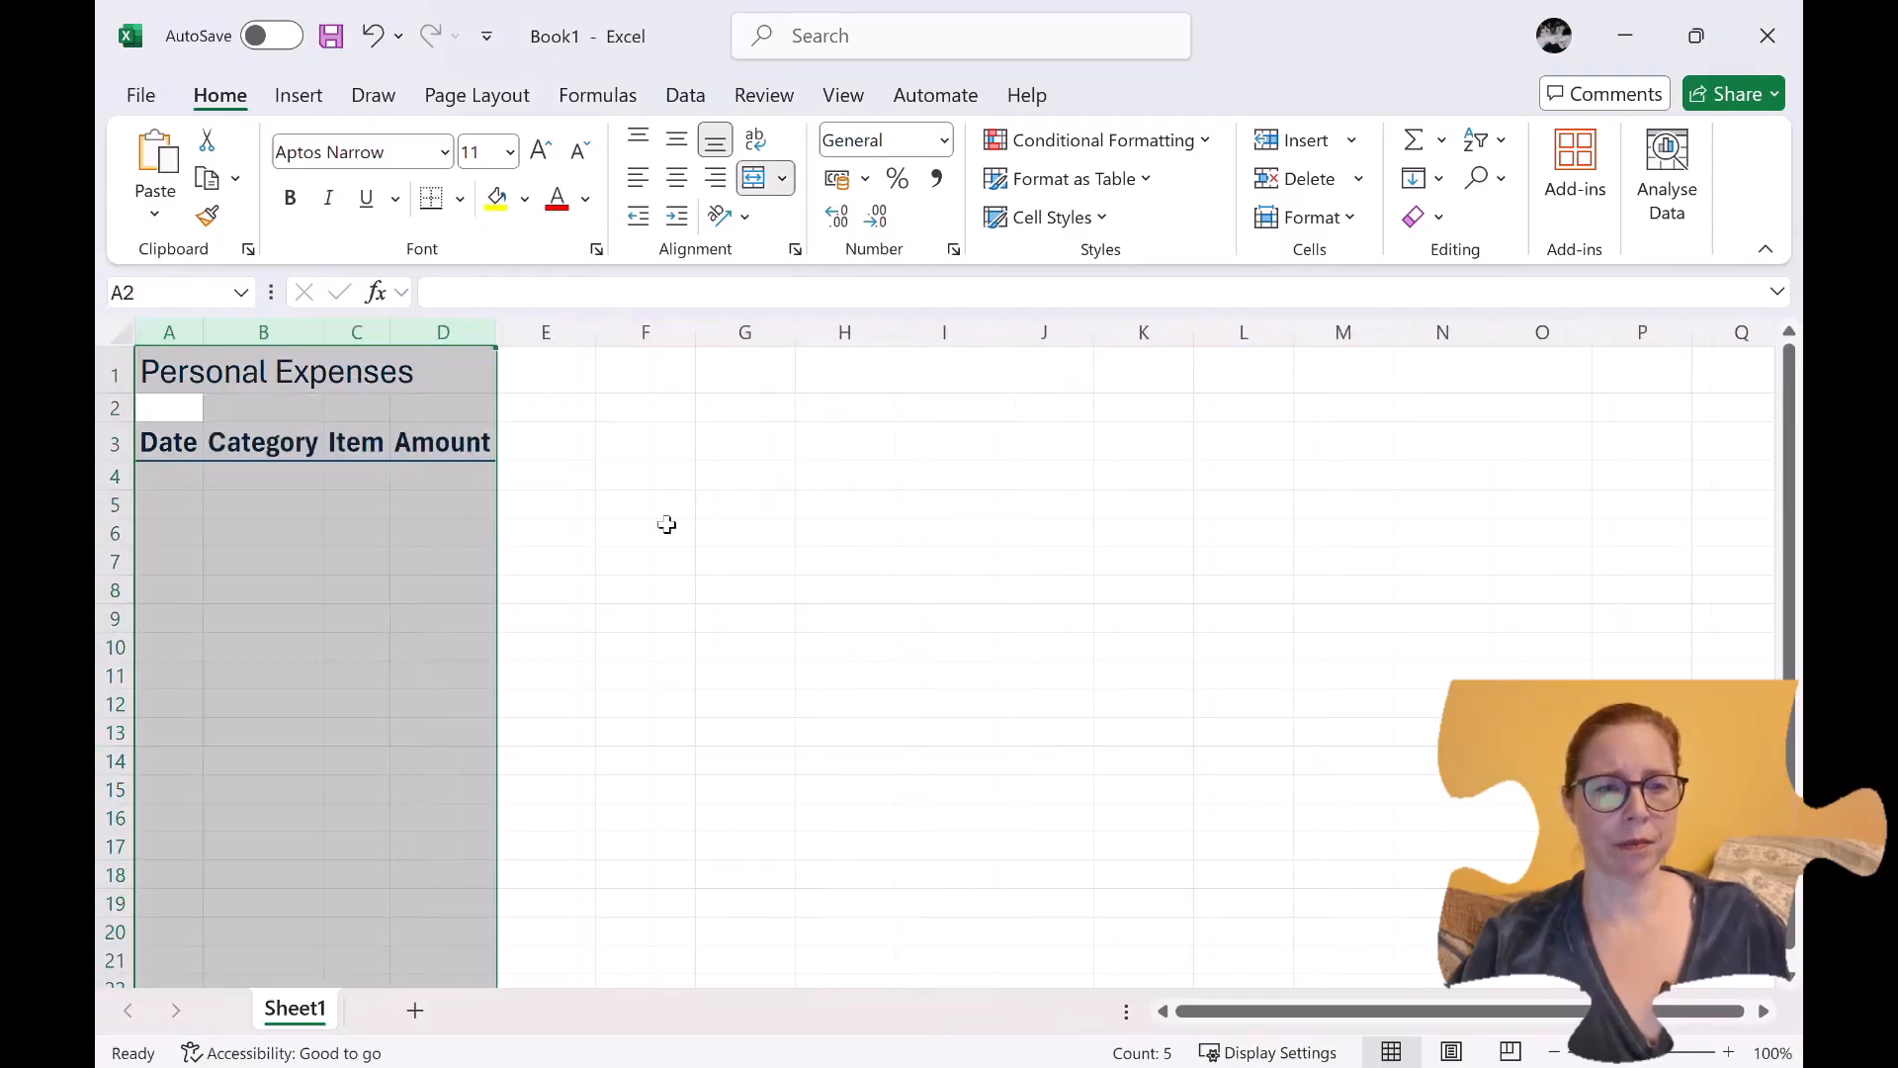
left_click(441, 550)
Widen the Date column slightly and set the Item column's width to 10.
left_click_drag(199, 325, 248, 320)
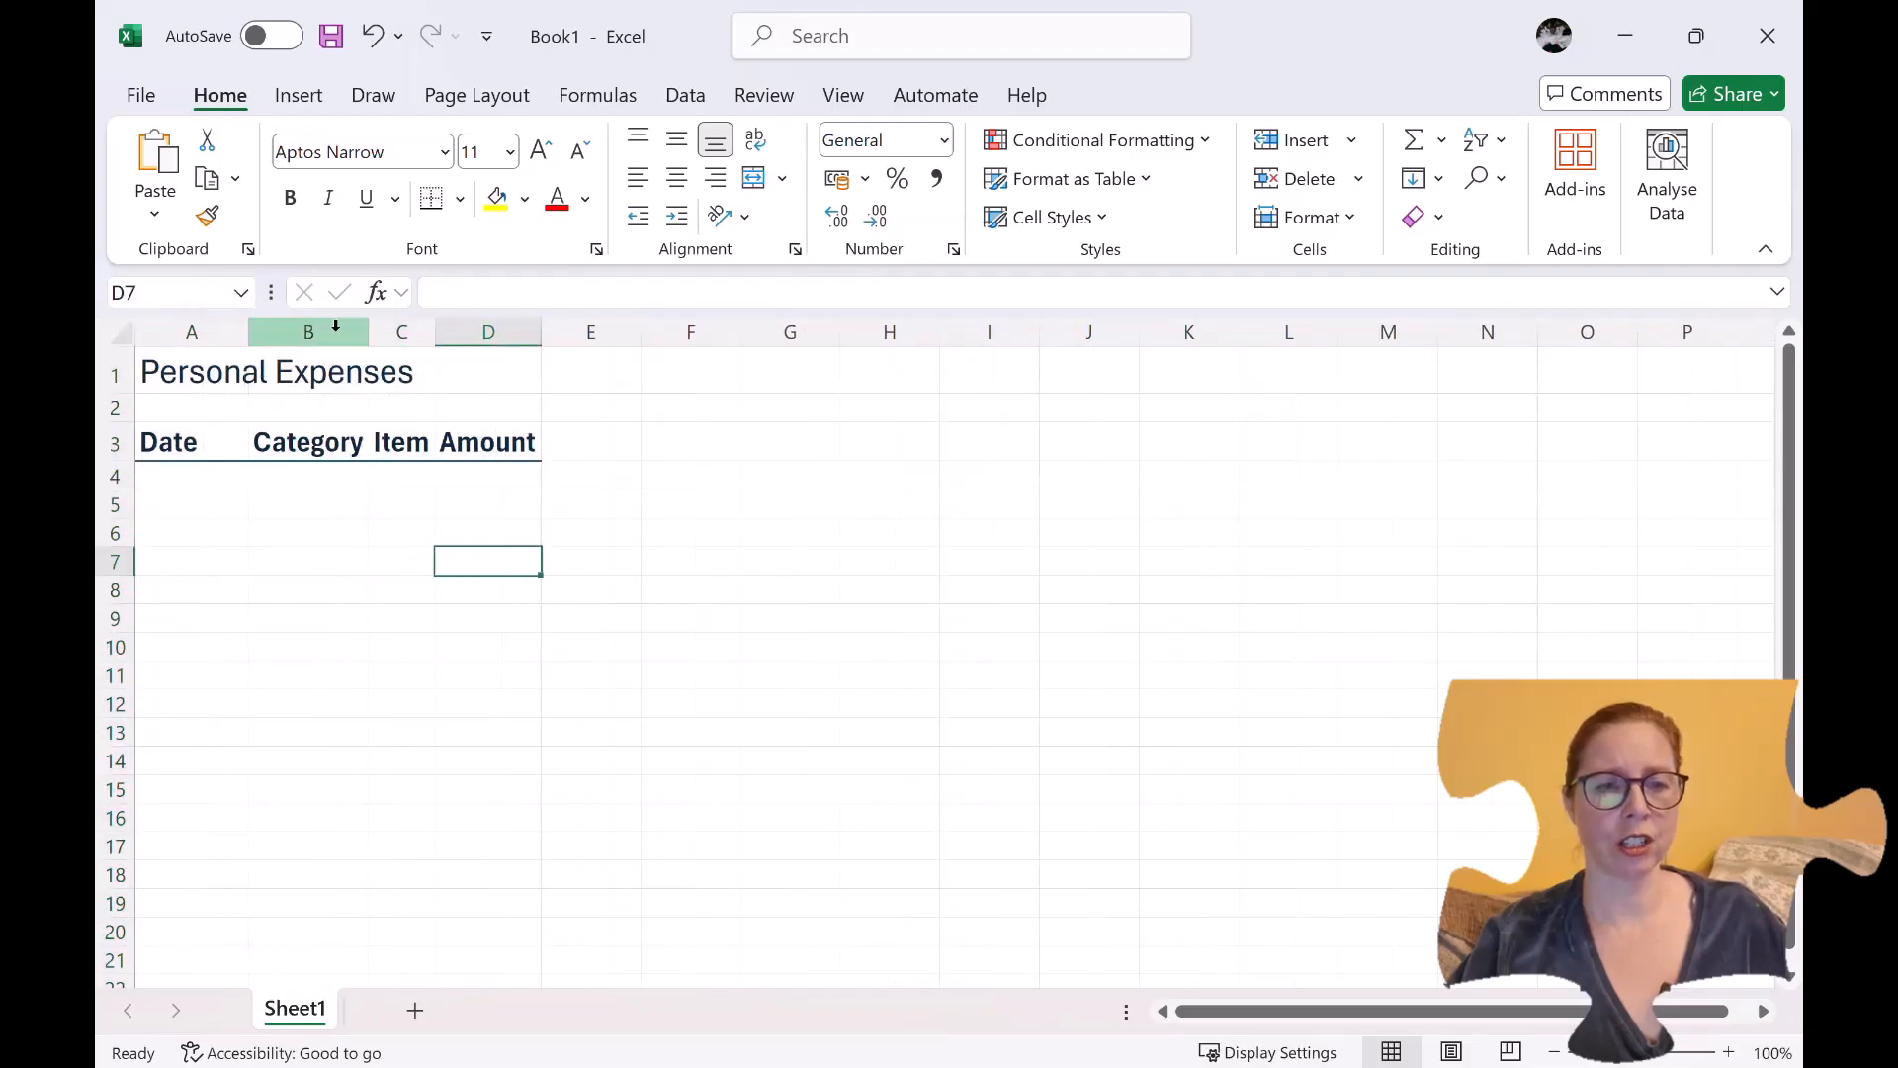
right_click(411, 333)
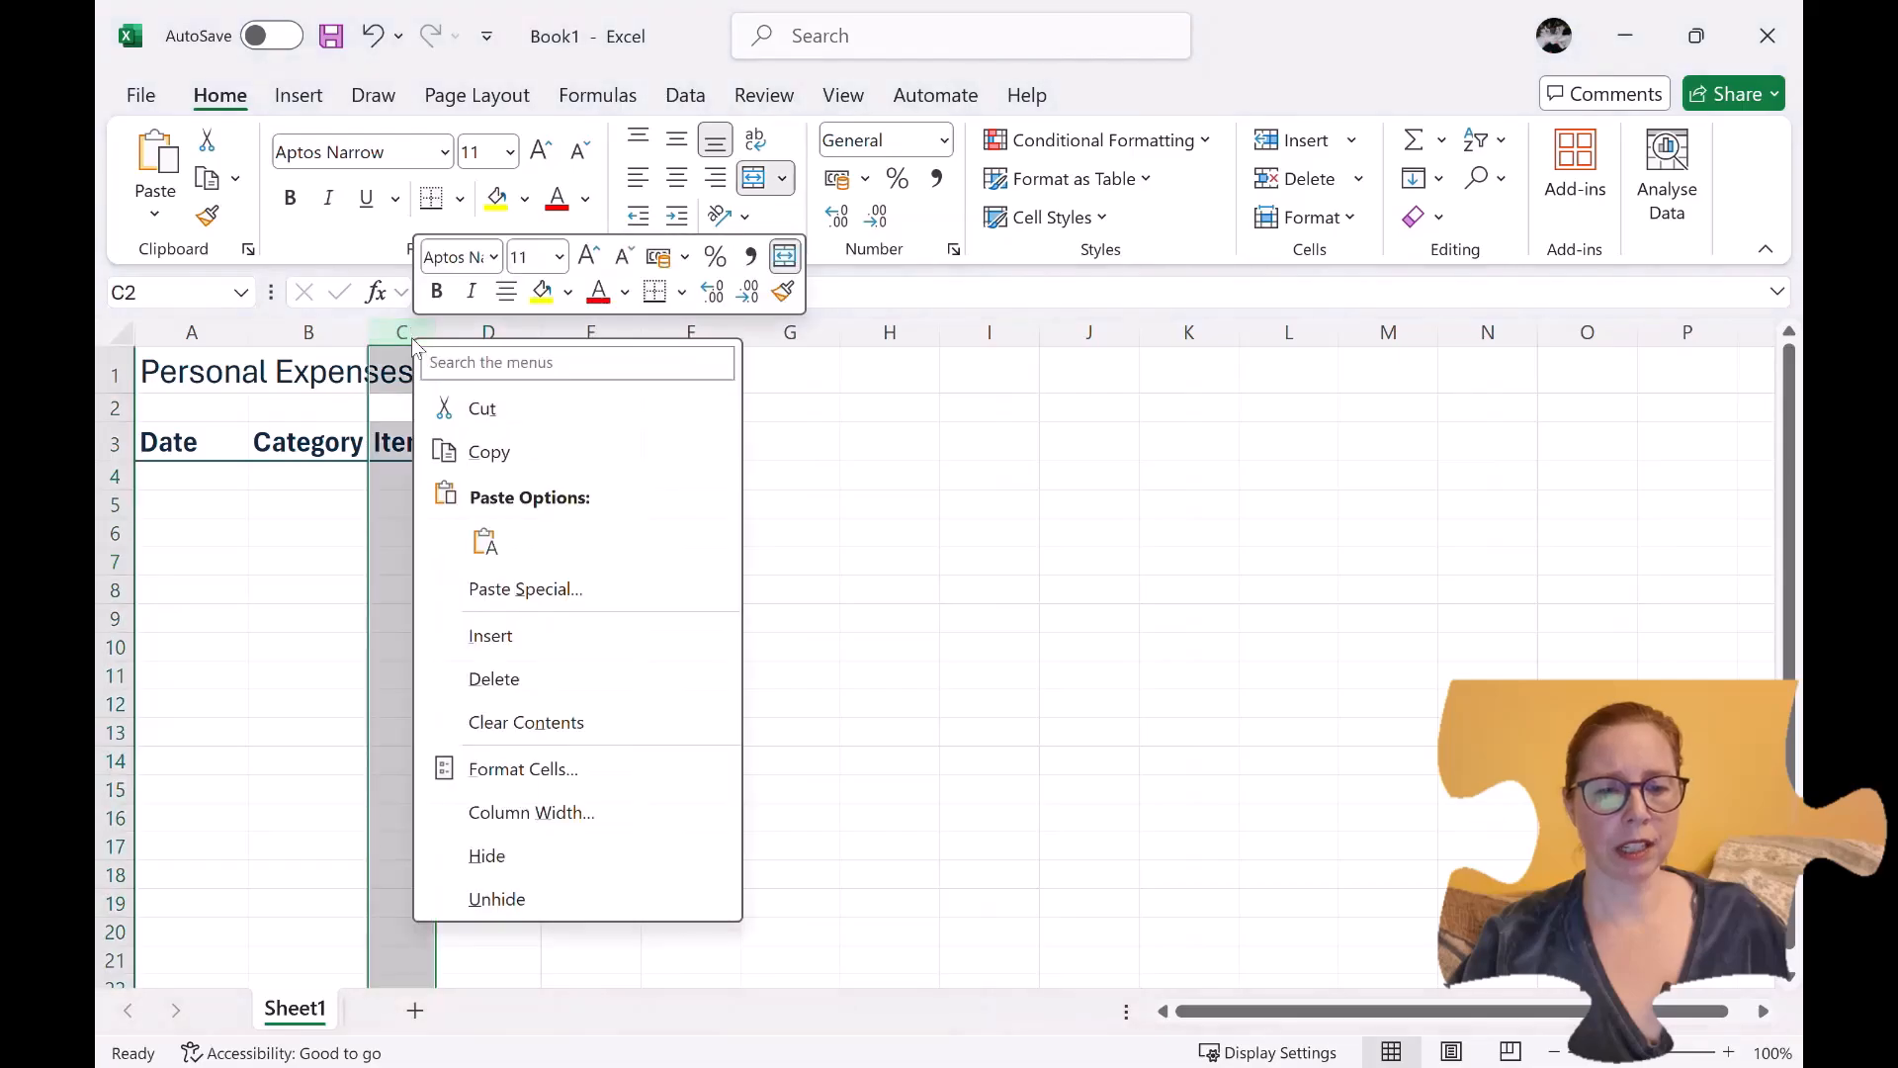
left_click(578, 812)
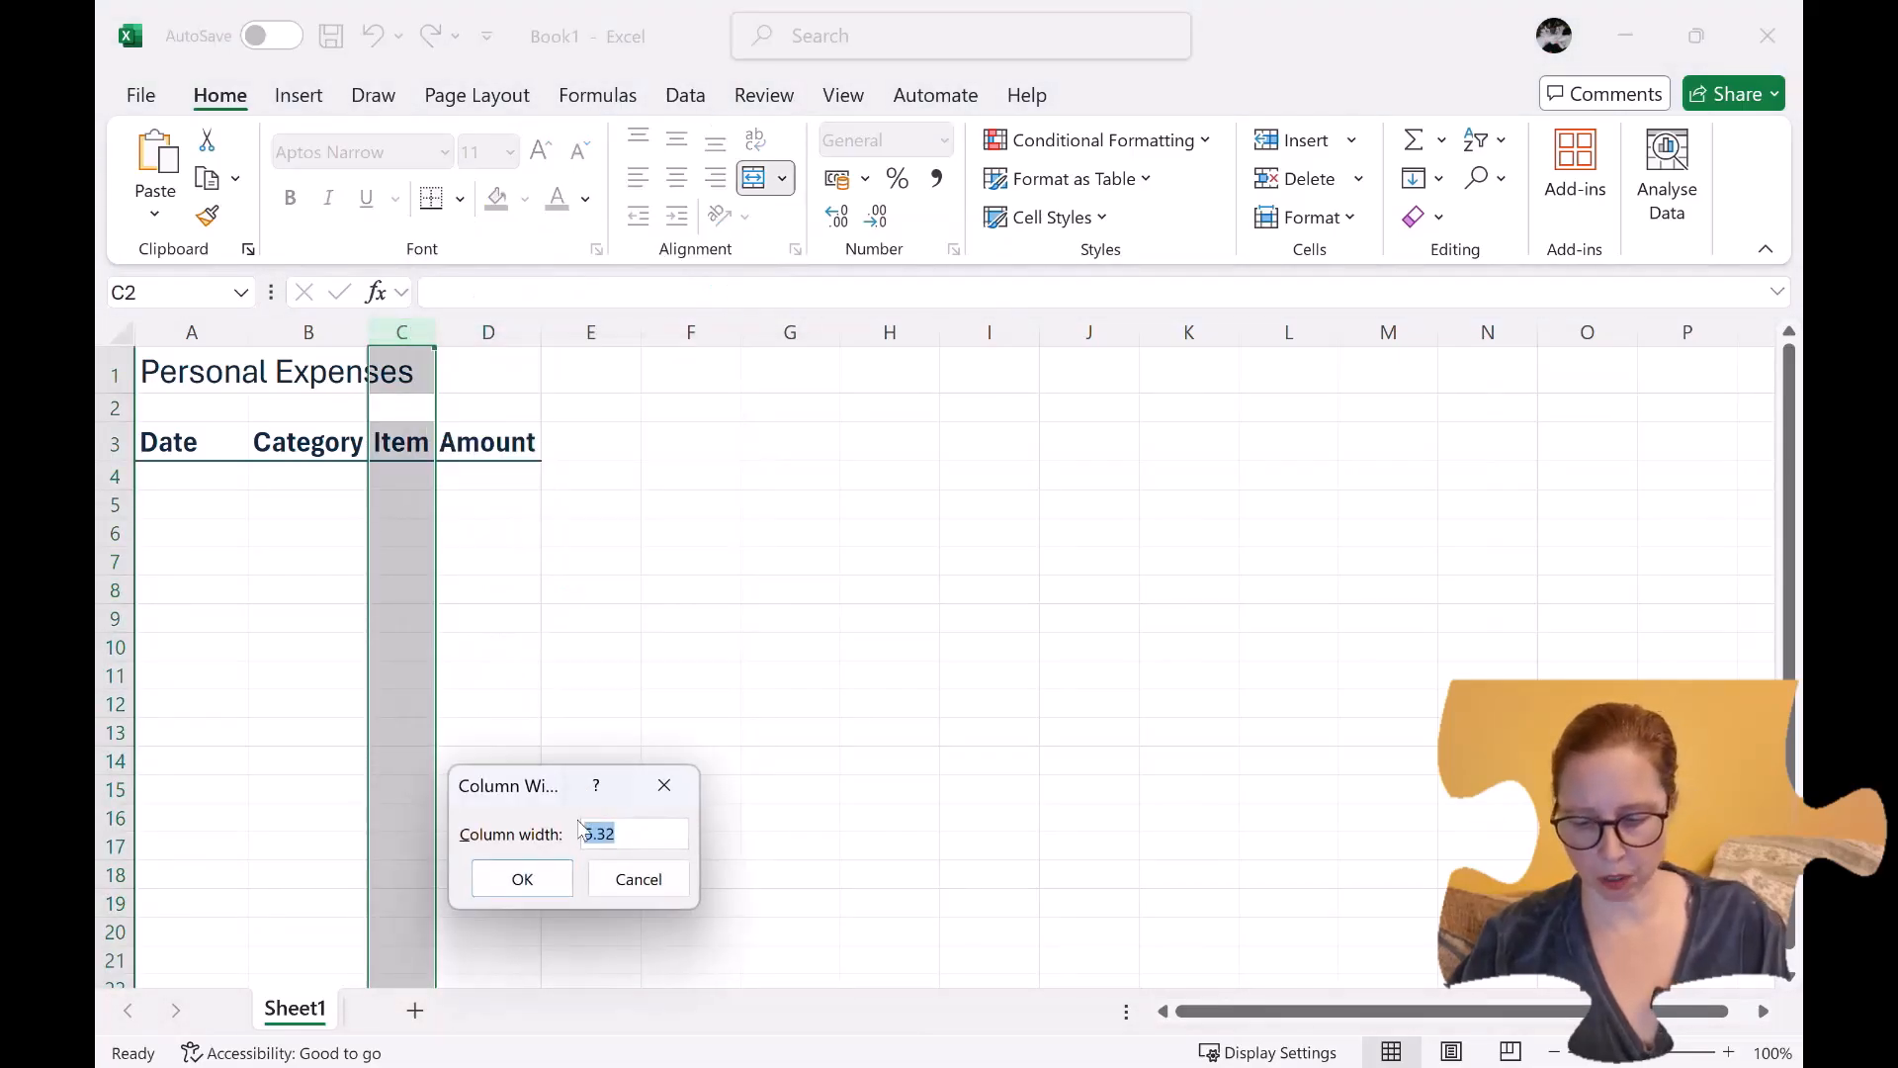
type("10")
key("Return")
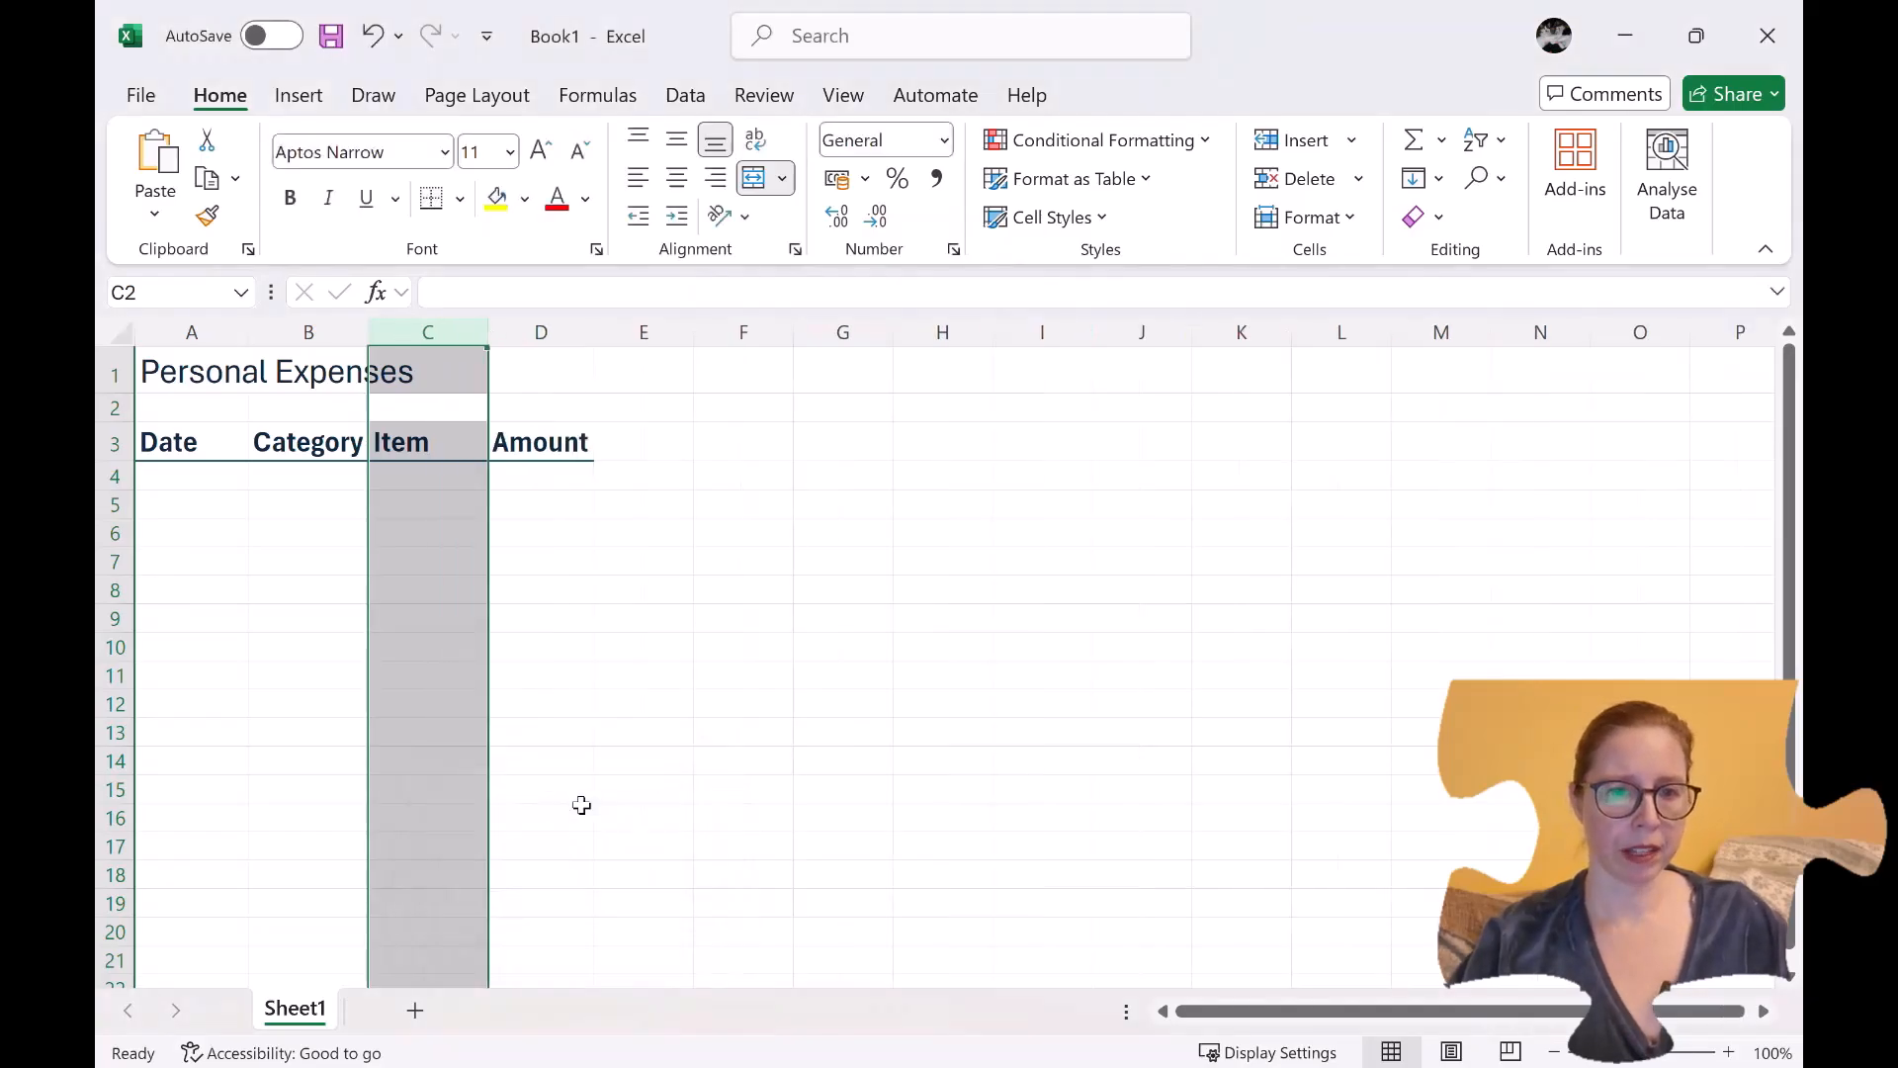
left_click(396, 565)
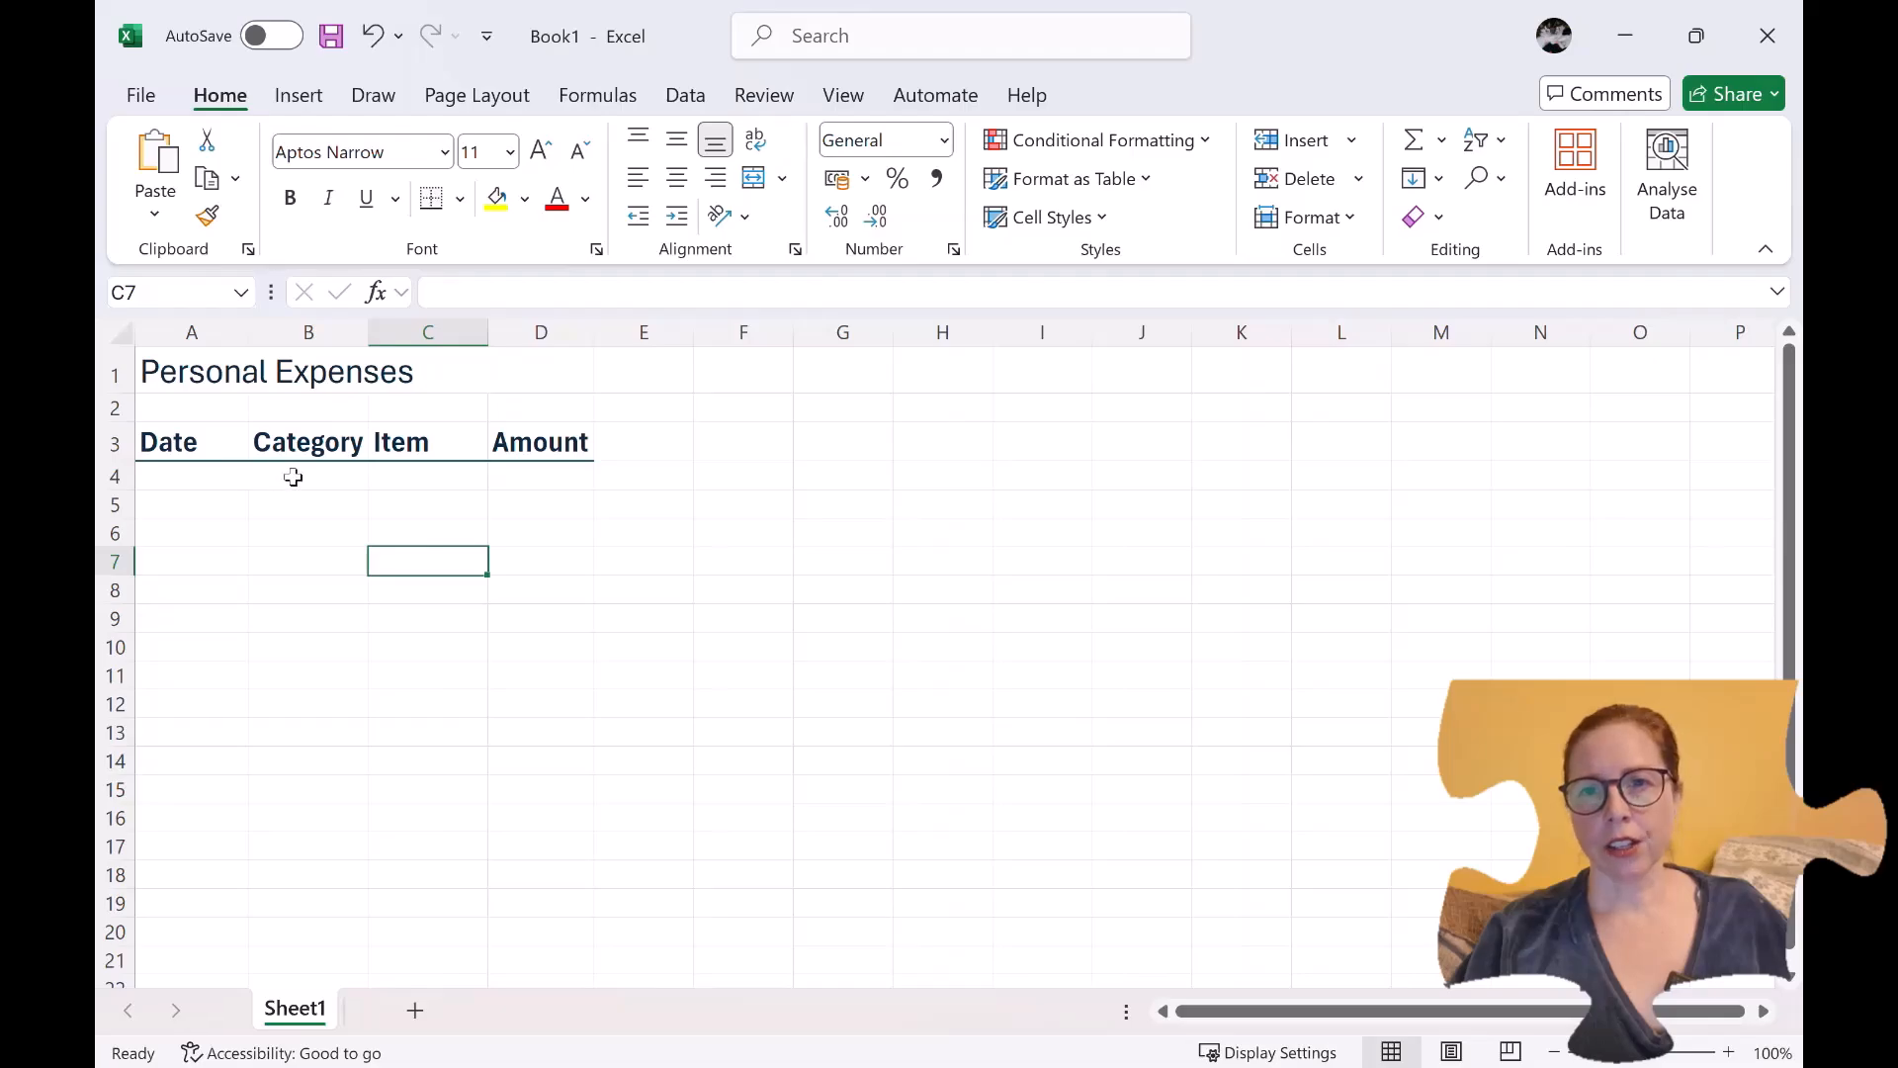
left_click_drag(292, 477, 298, 820)
left_click(312, 550)
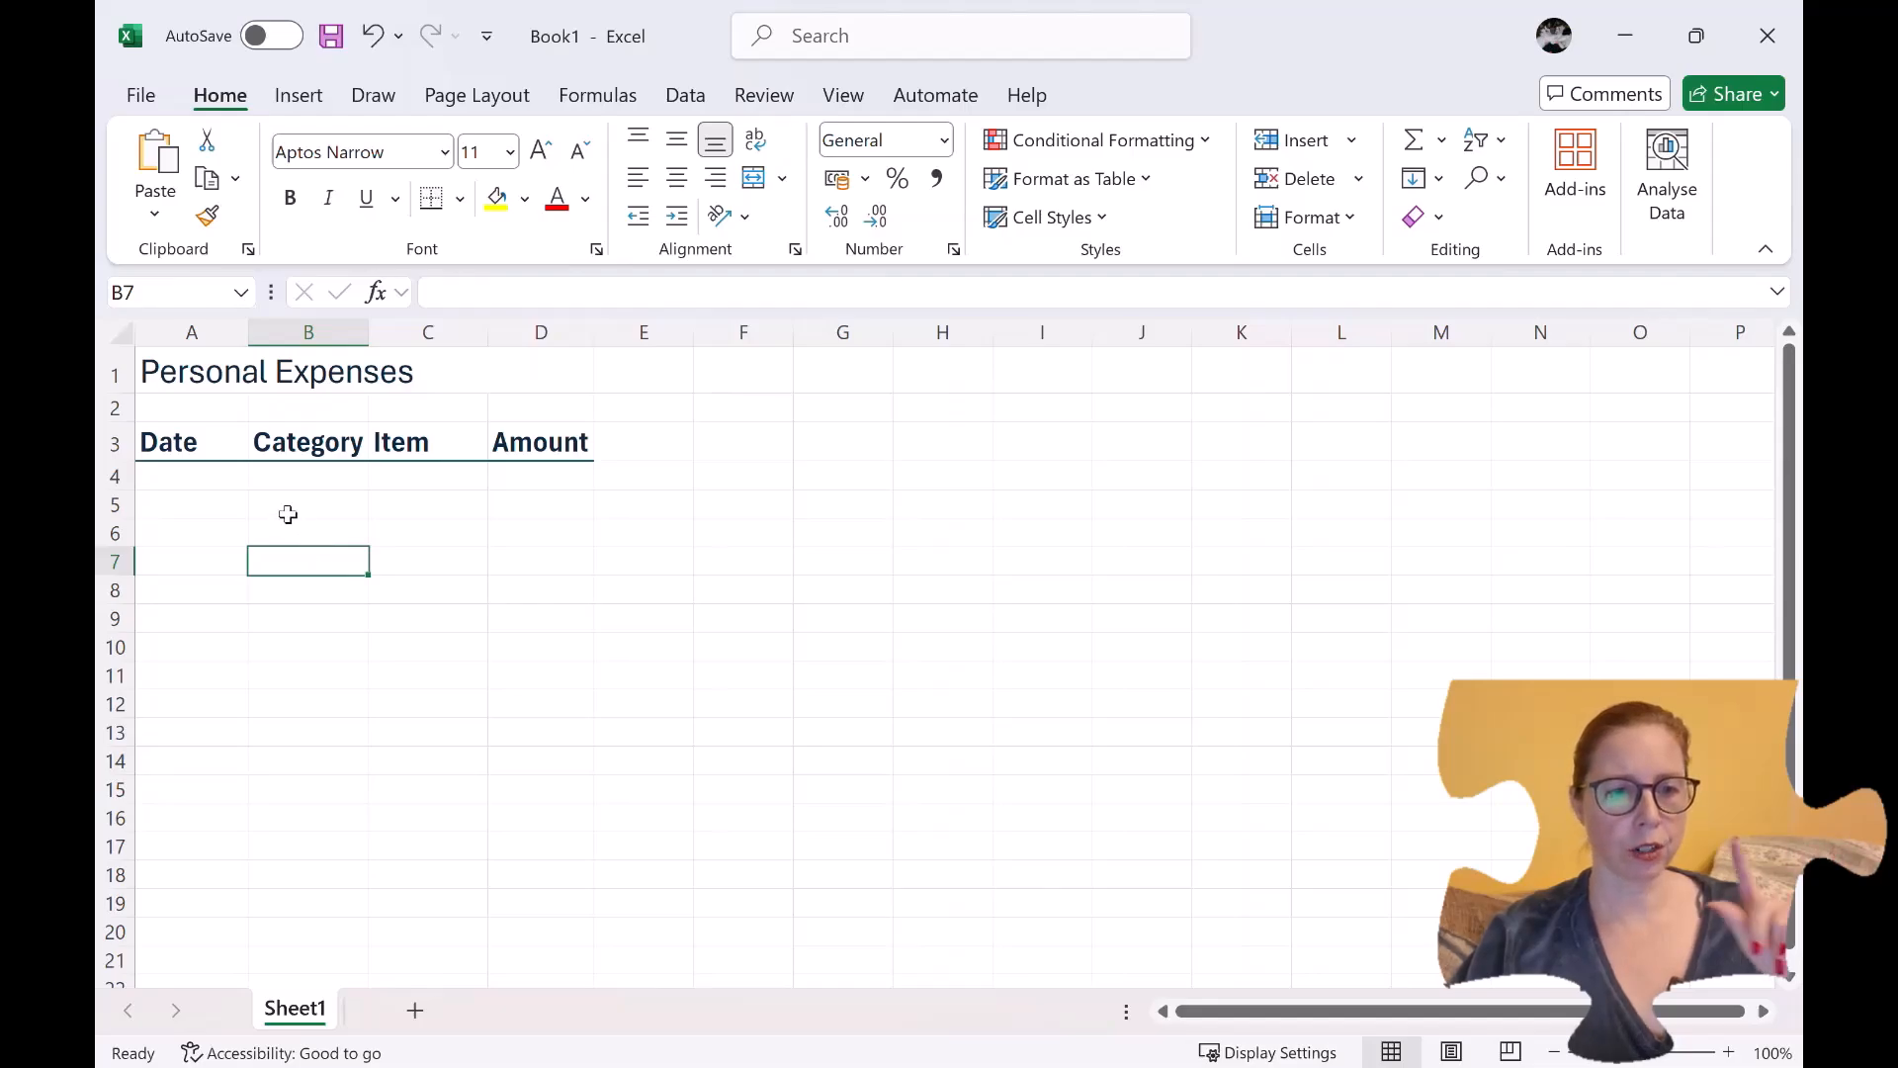
Begin the first expense in row 4 with the current date 07/10/2024, category Pets and item Pet food.
left_click(208, 471)
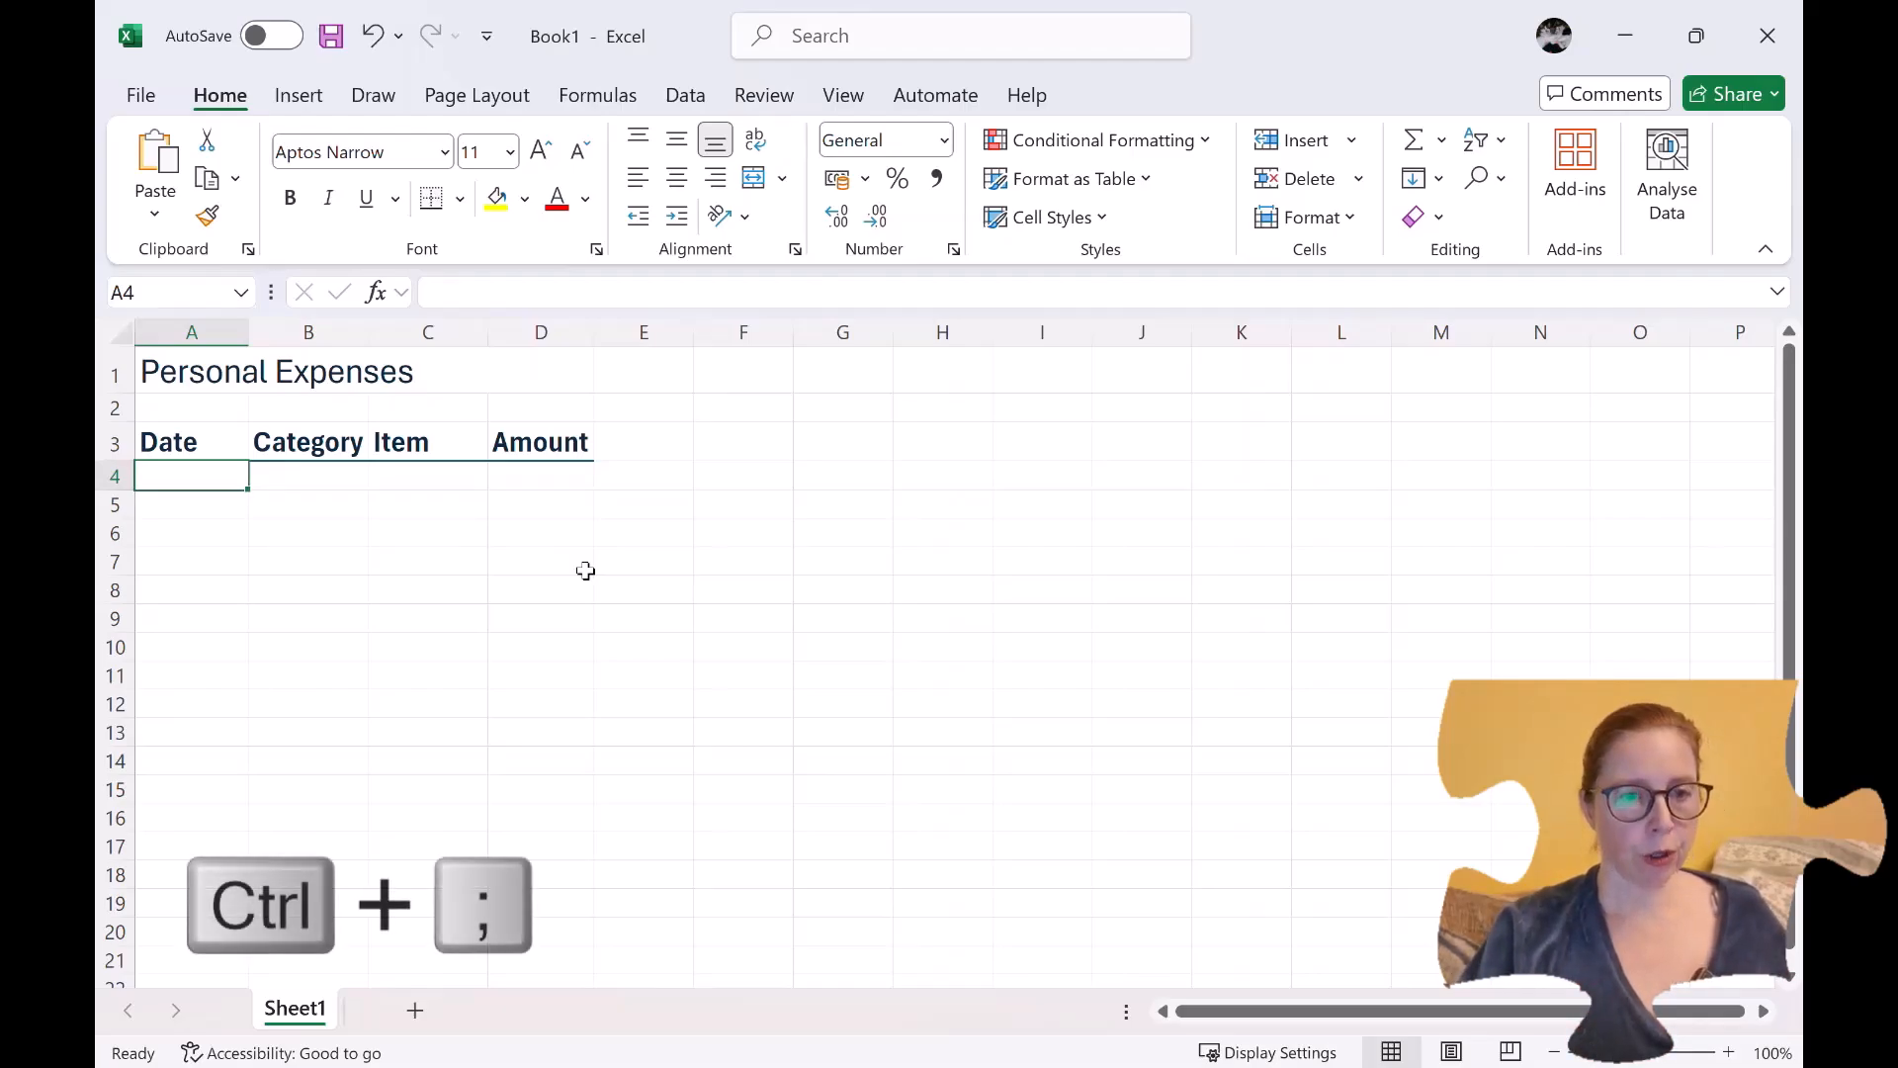
key("ctrl+semicolon")
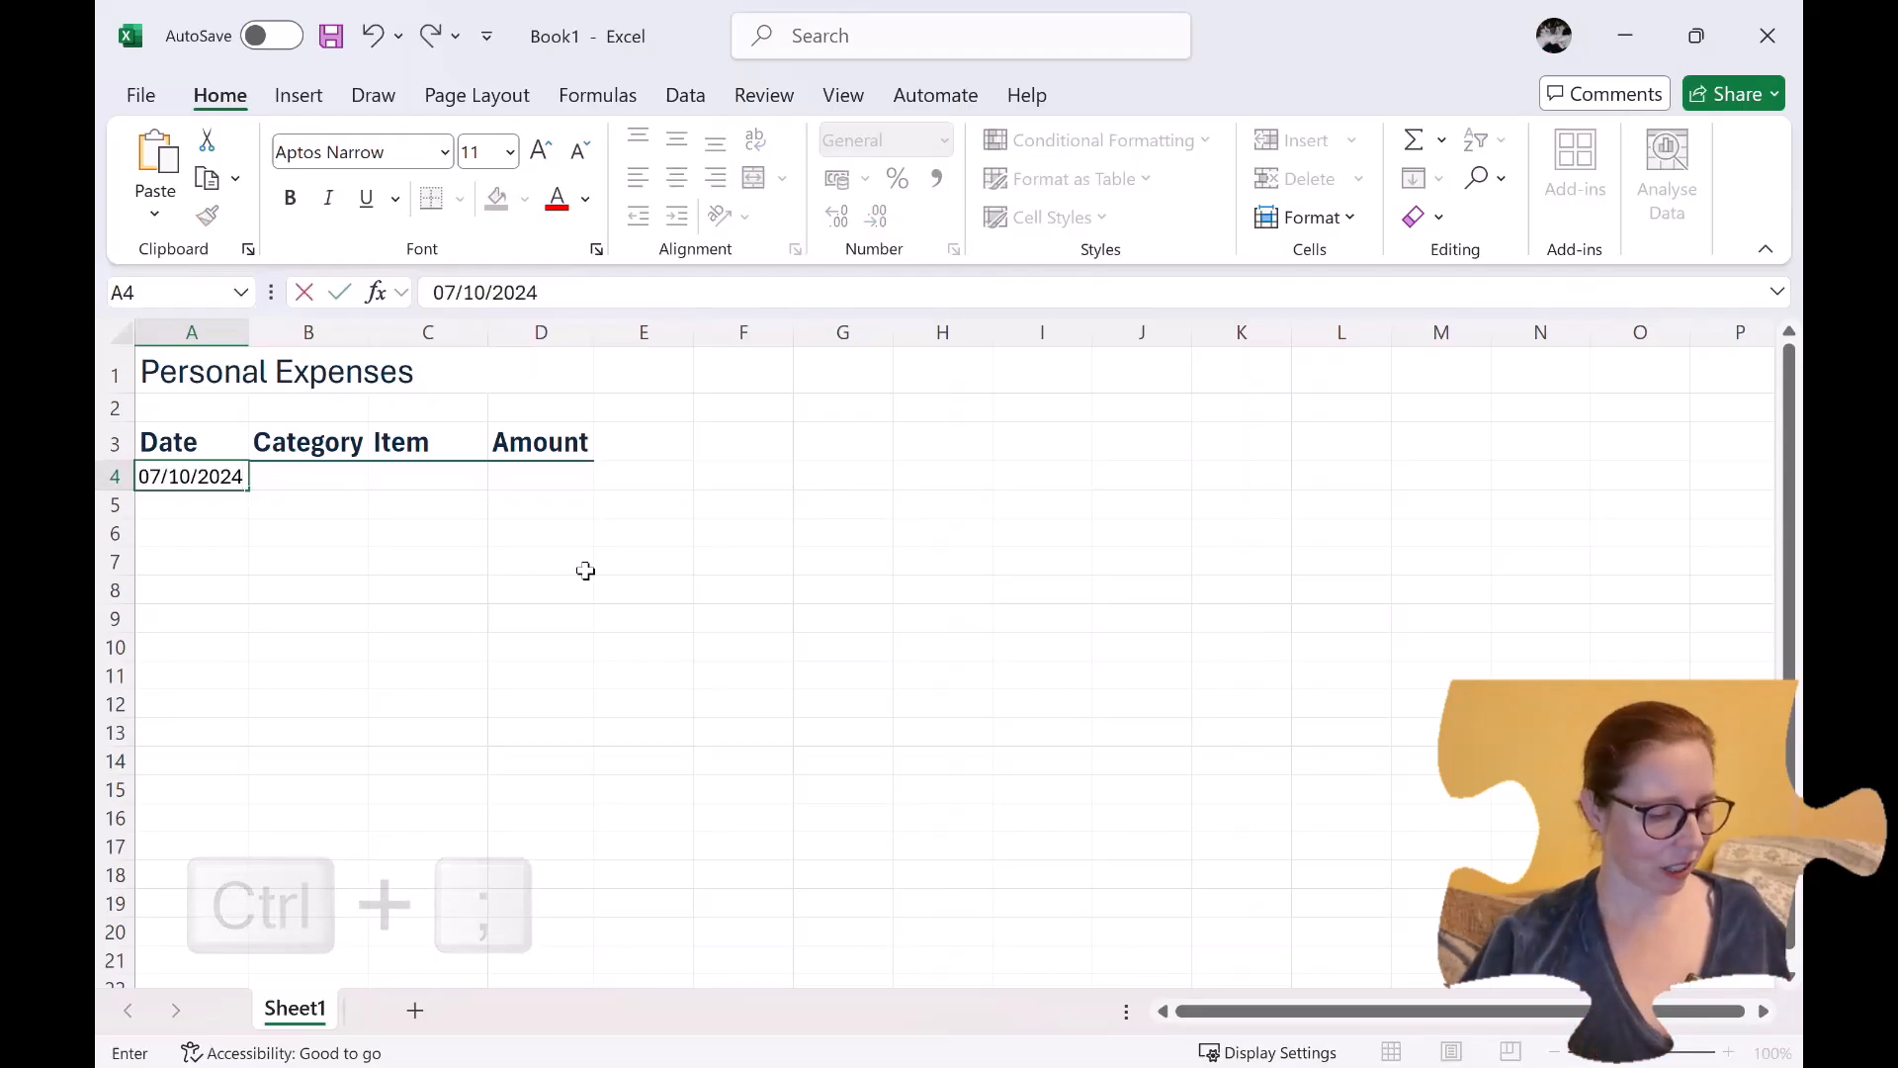
key("Tab")
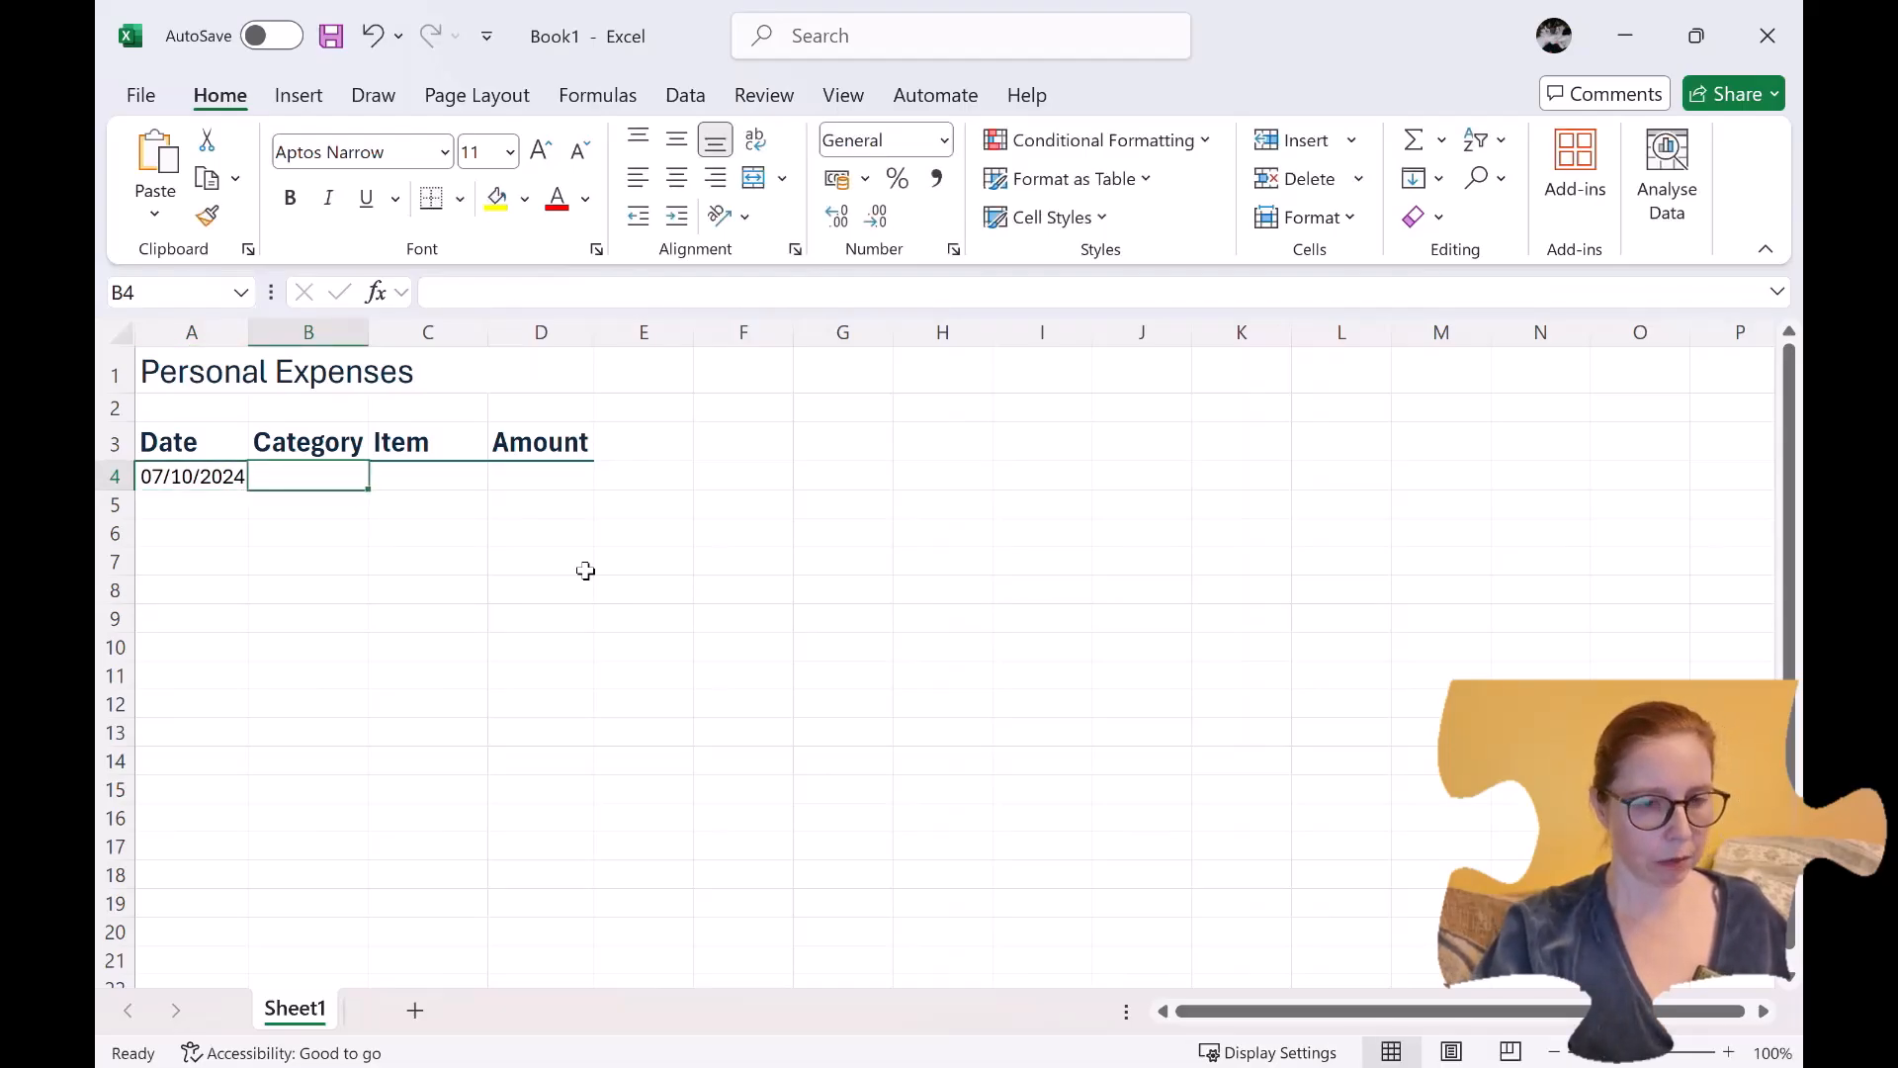
type("Pets")
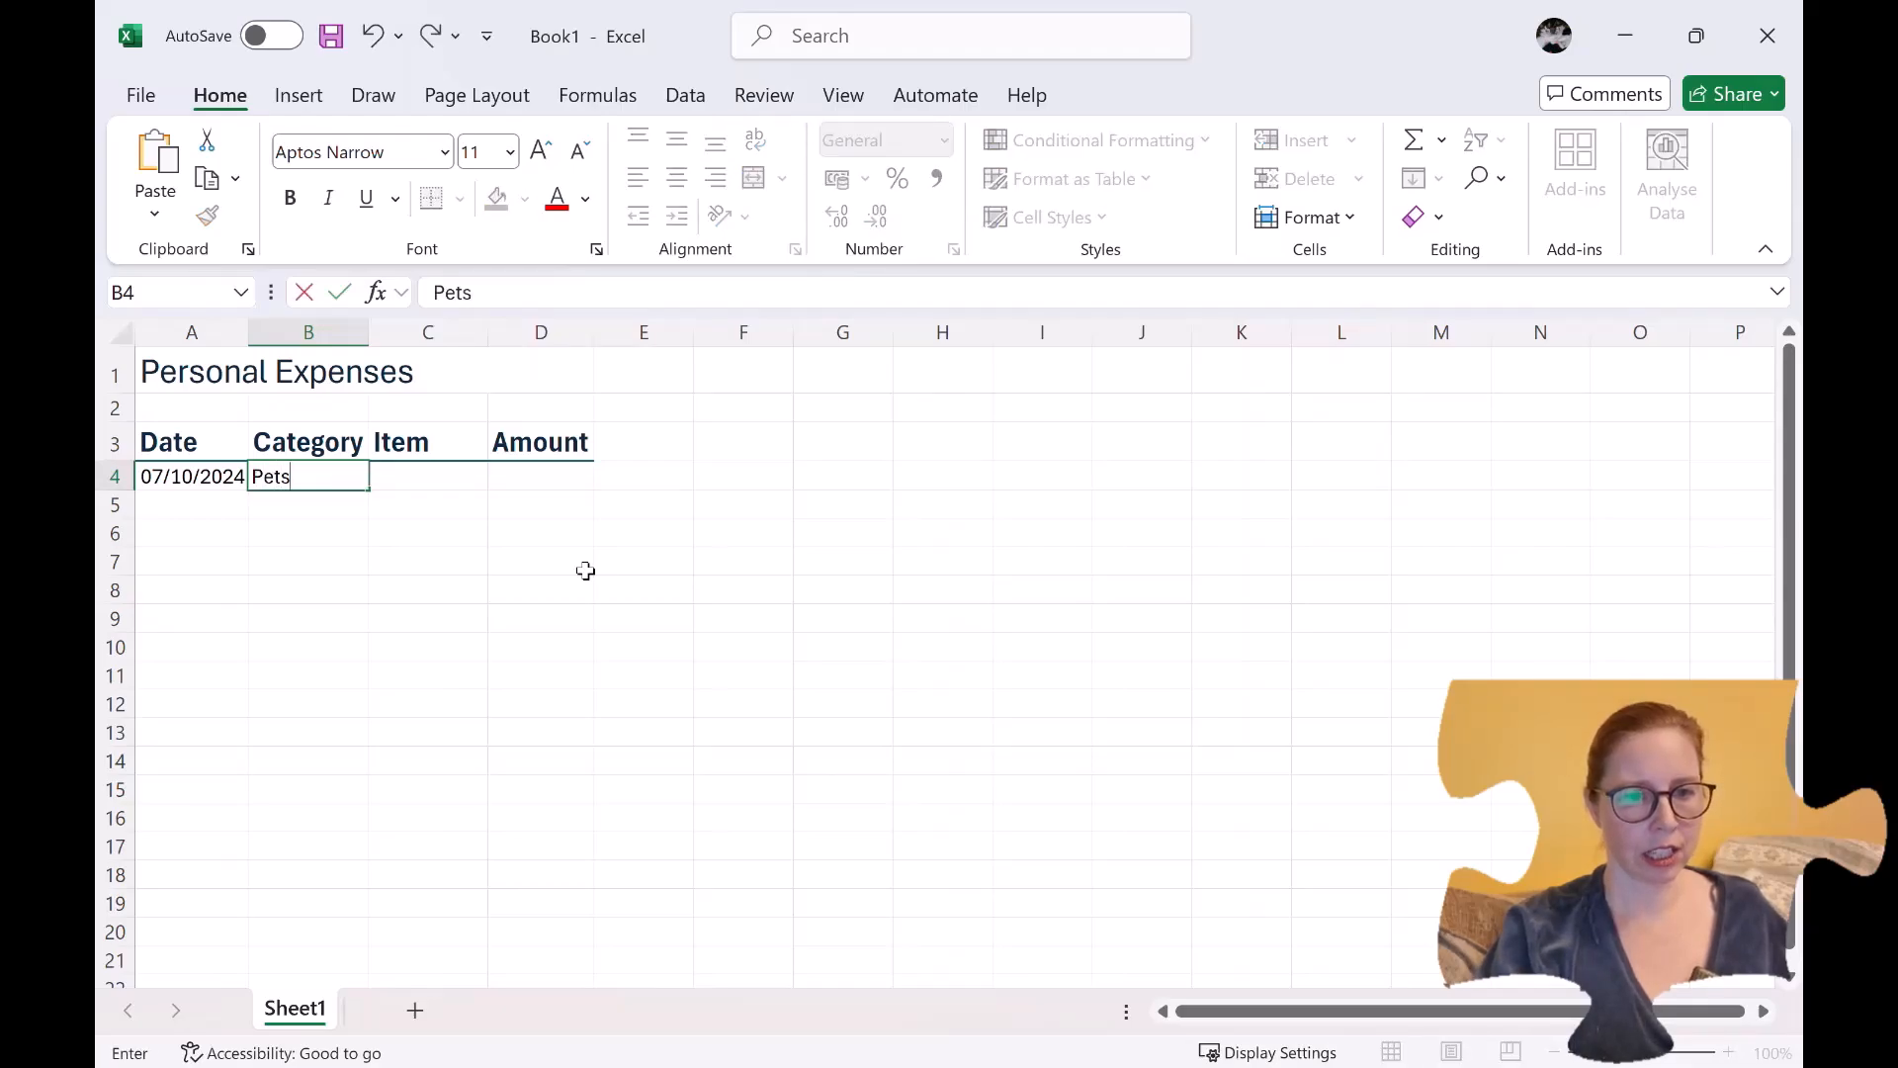
key("Tab")
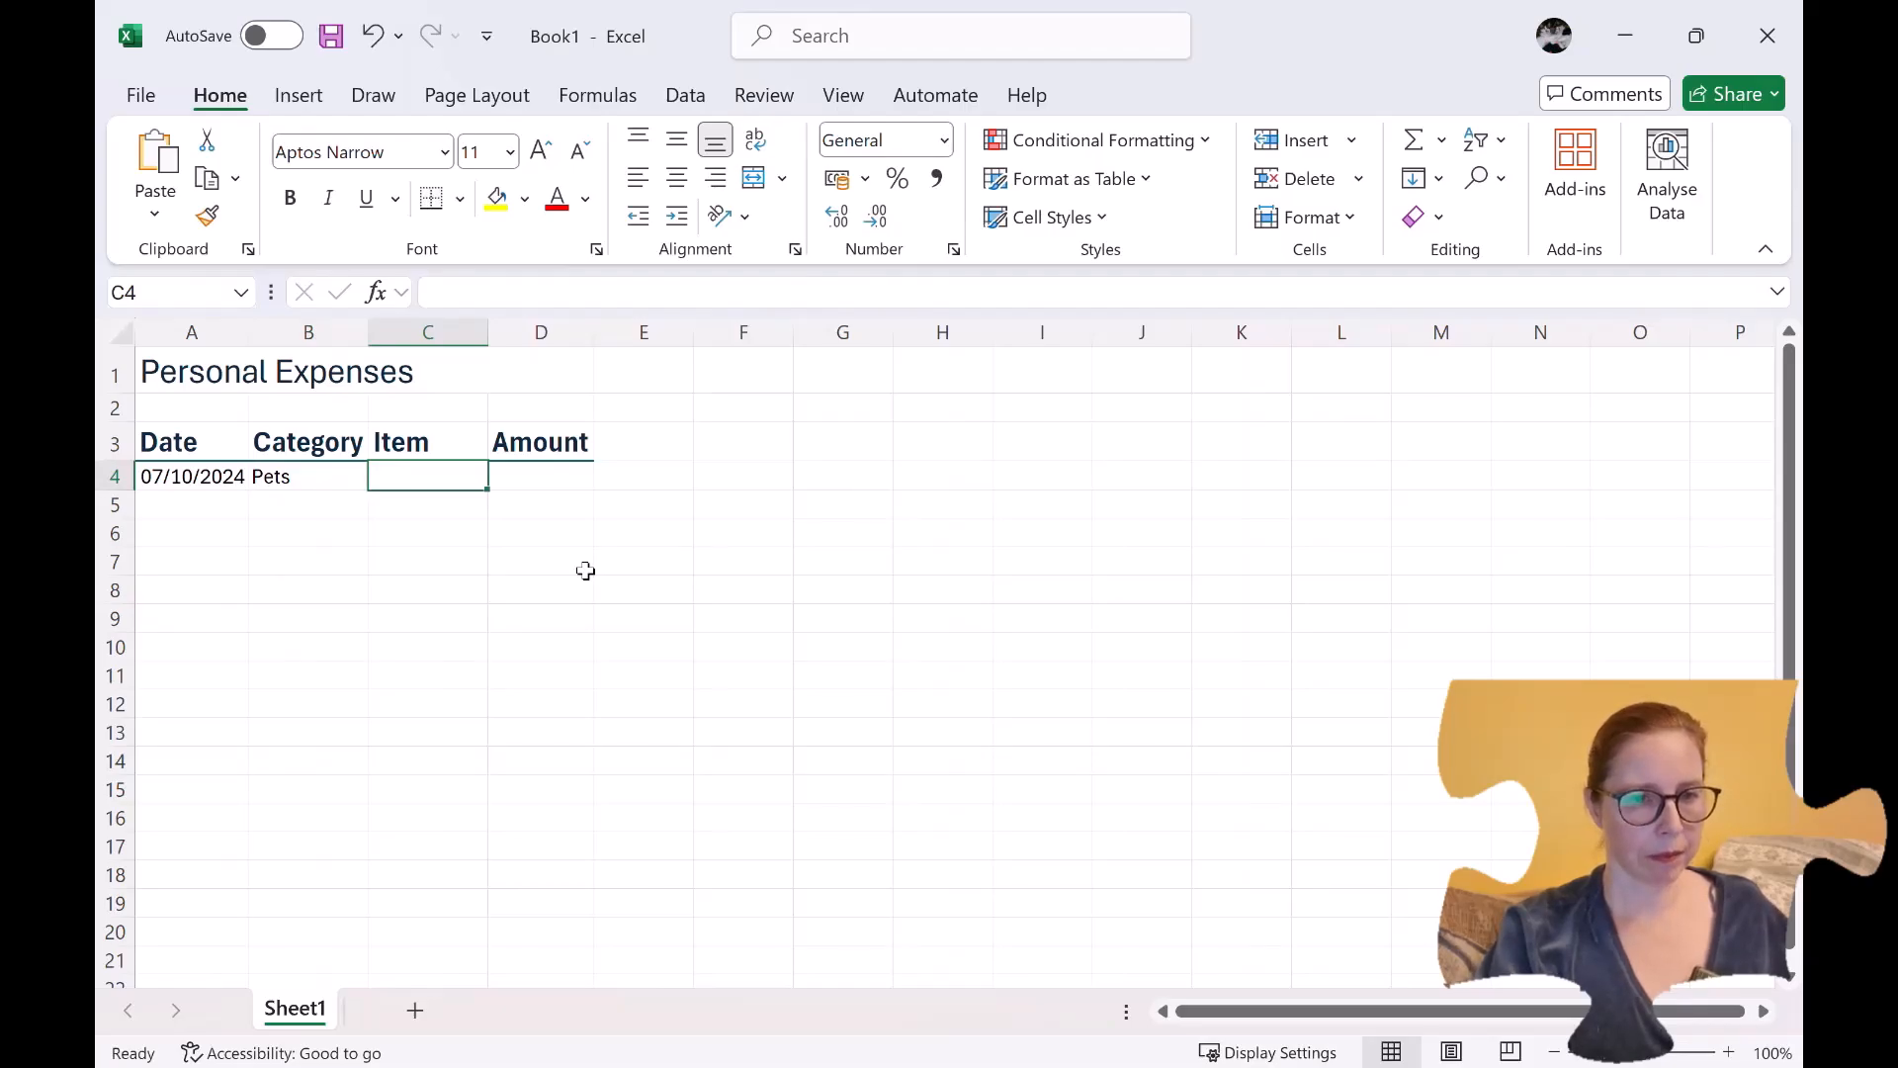
type("Pet foor")
key("BackSpace")
type("d")
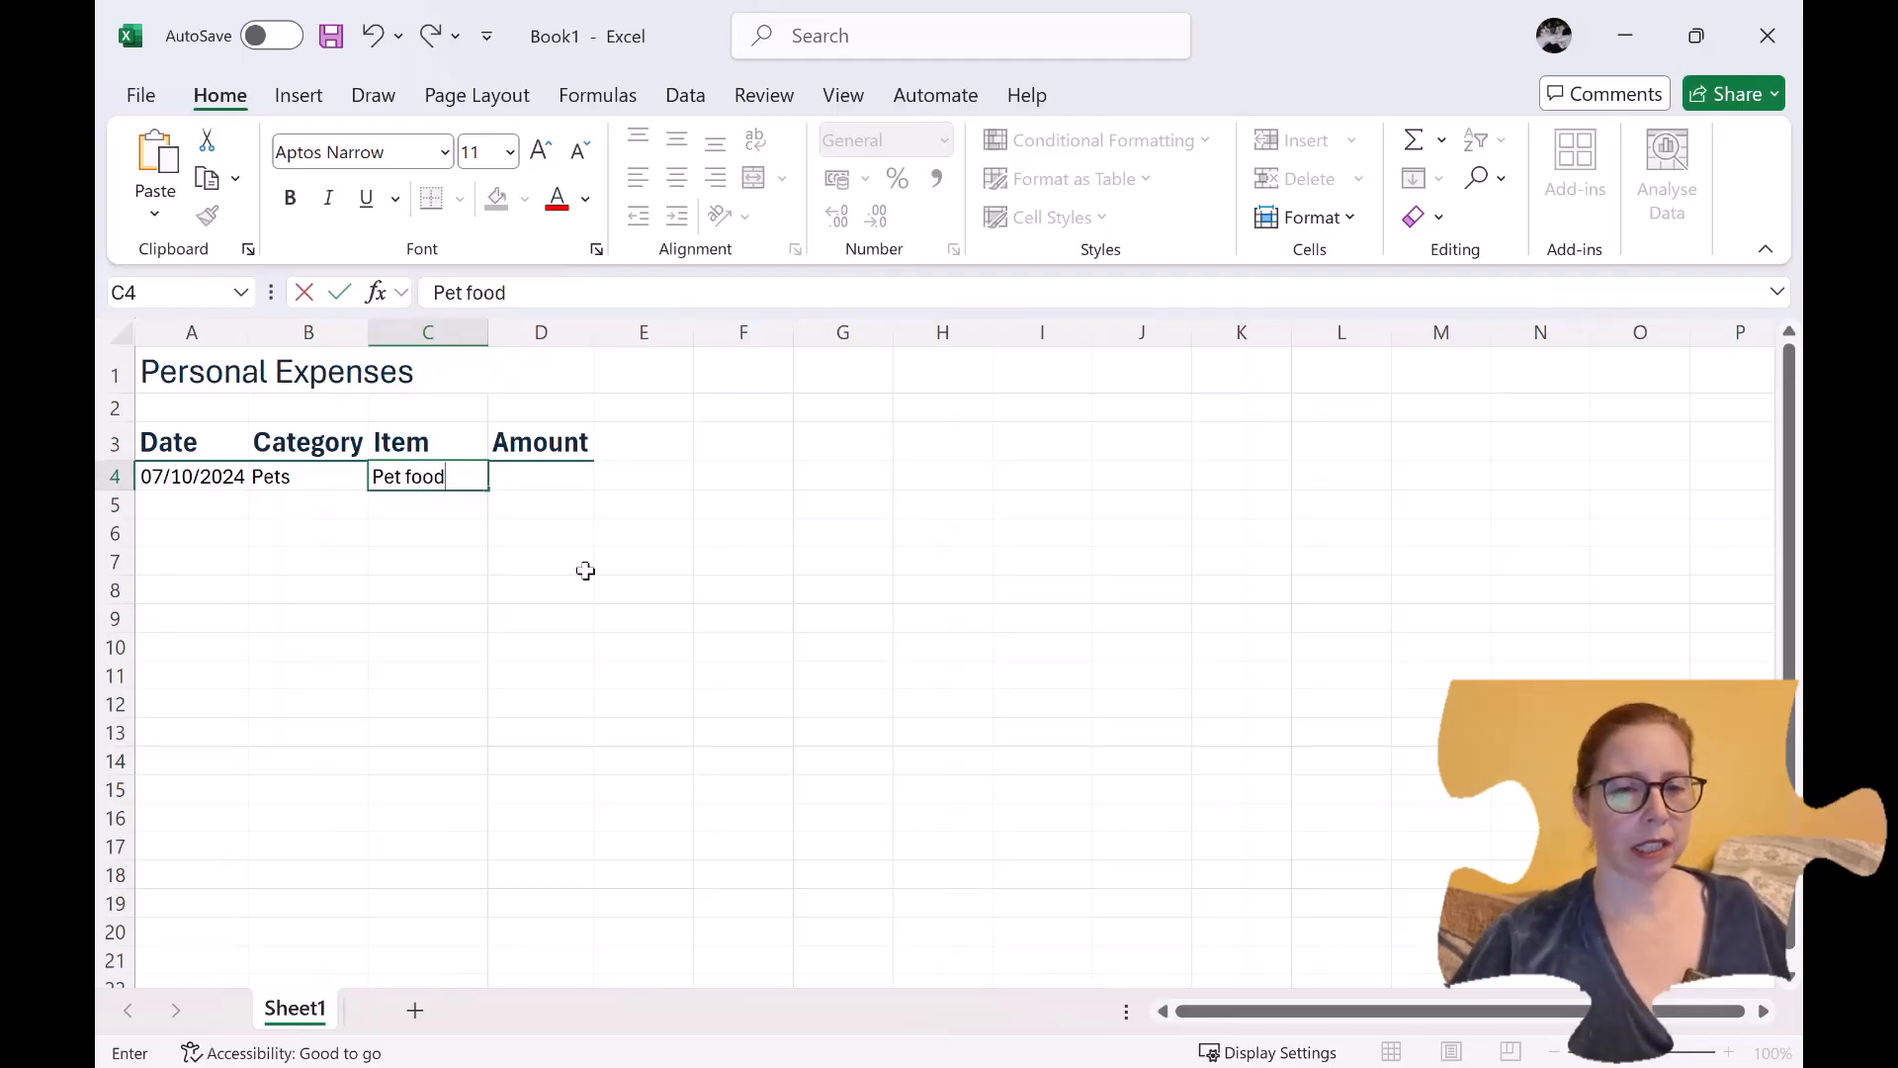
Insert a new column before Amount and enter the header Supplier in D3.
left_click(542, 332)
right_click(542, 332)
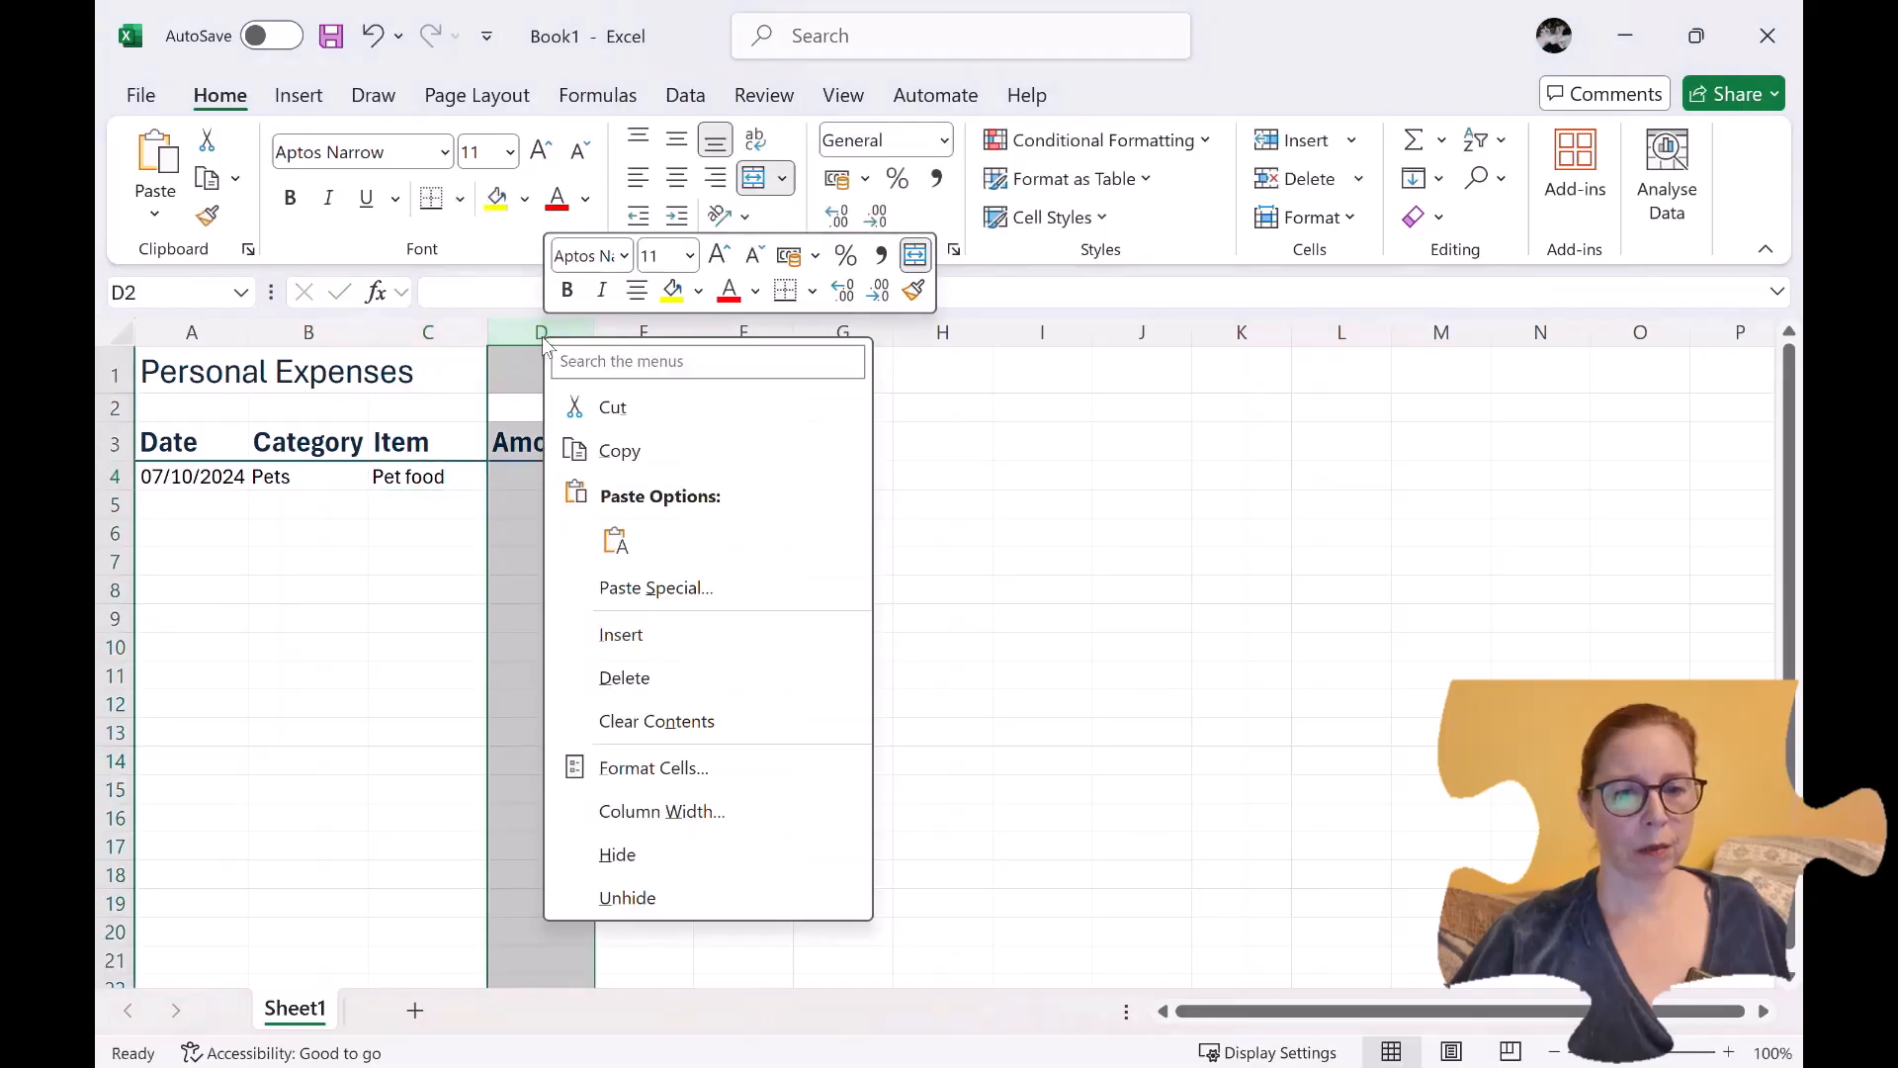
left_click(629, 640)
left_click(555, 439)
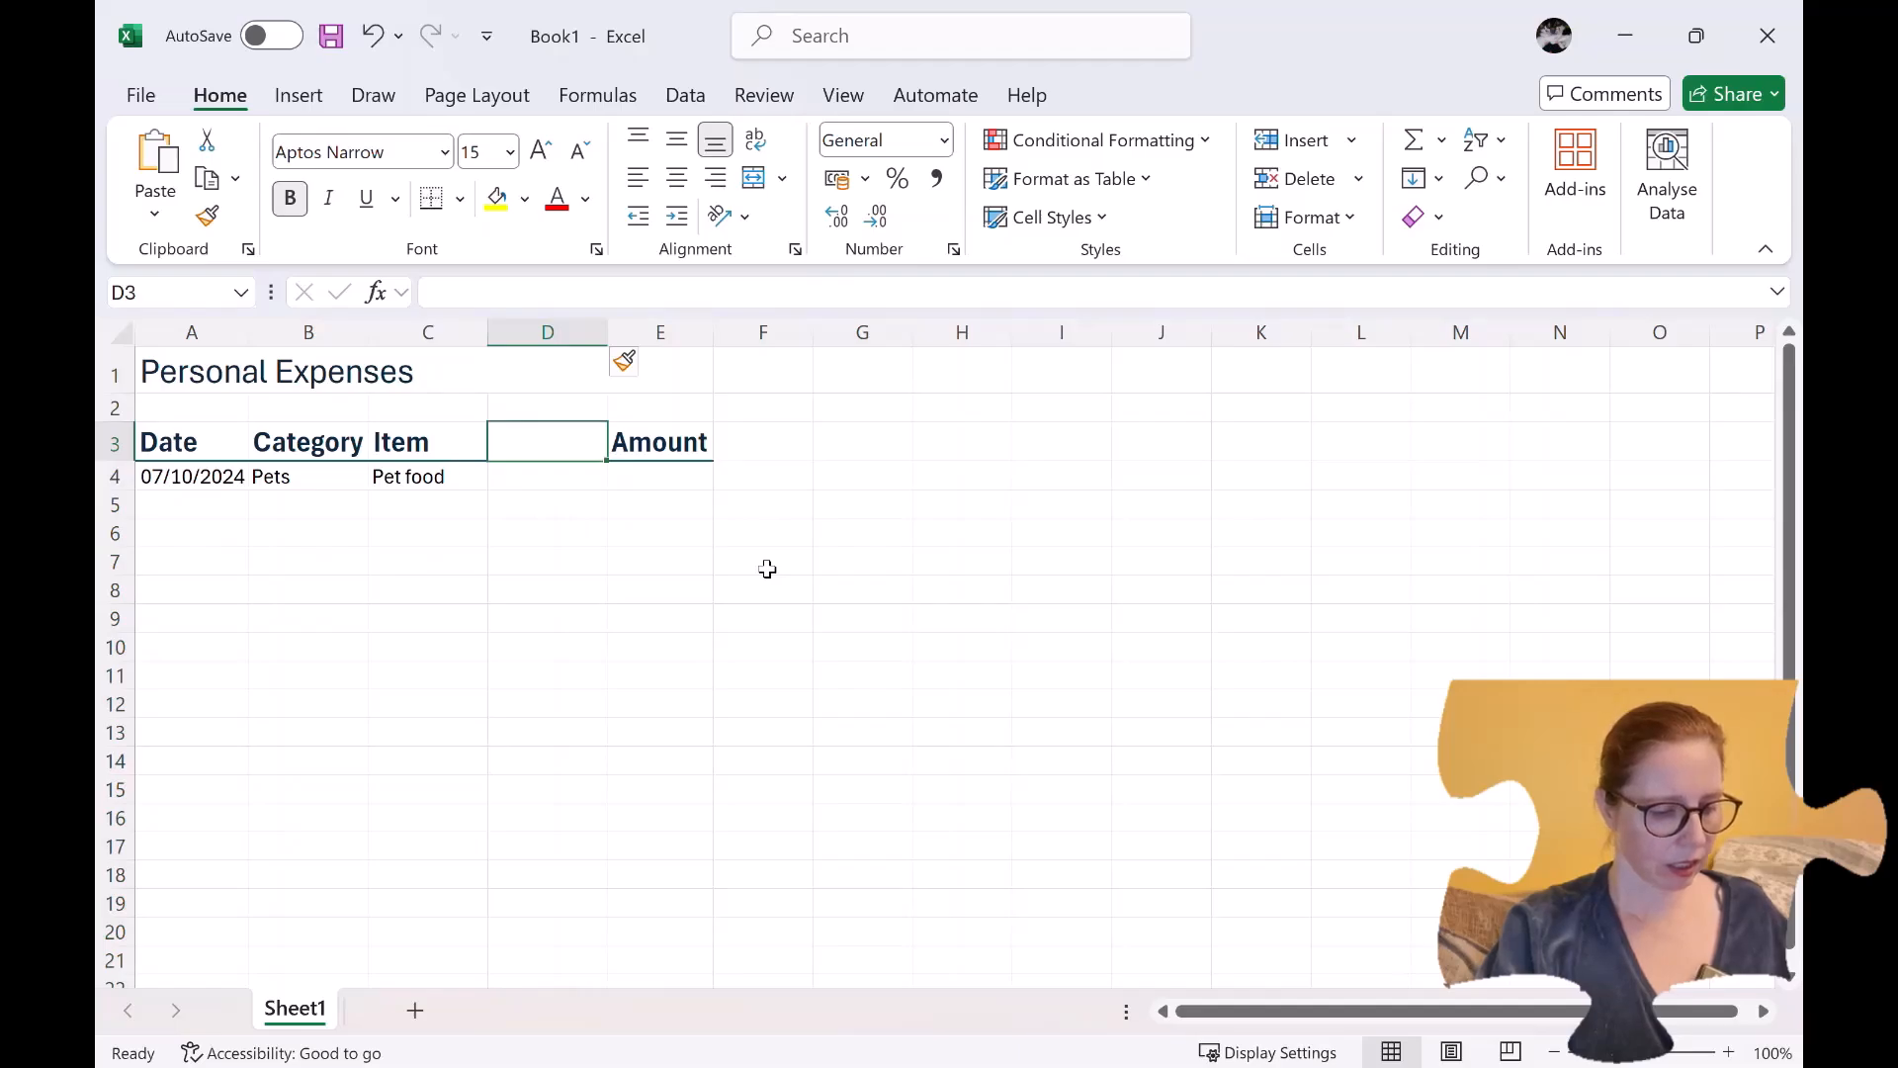
type("Supplier")
key("Return")
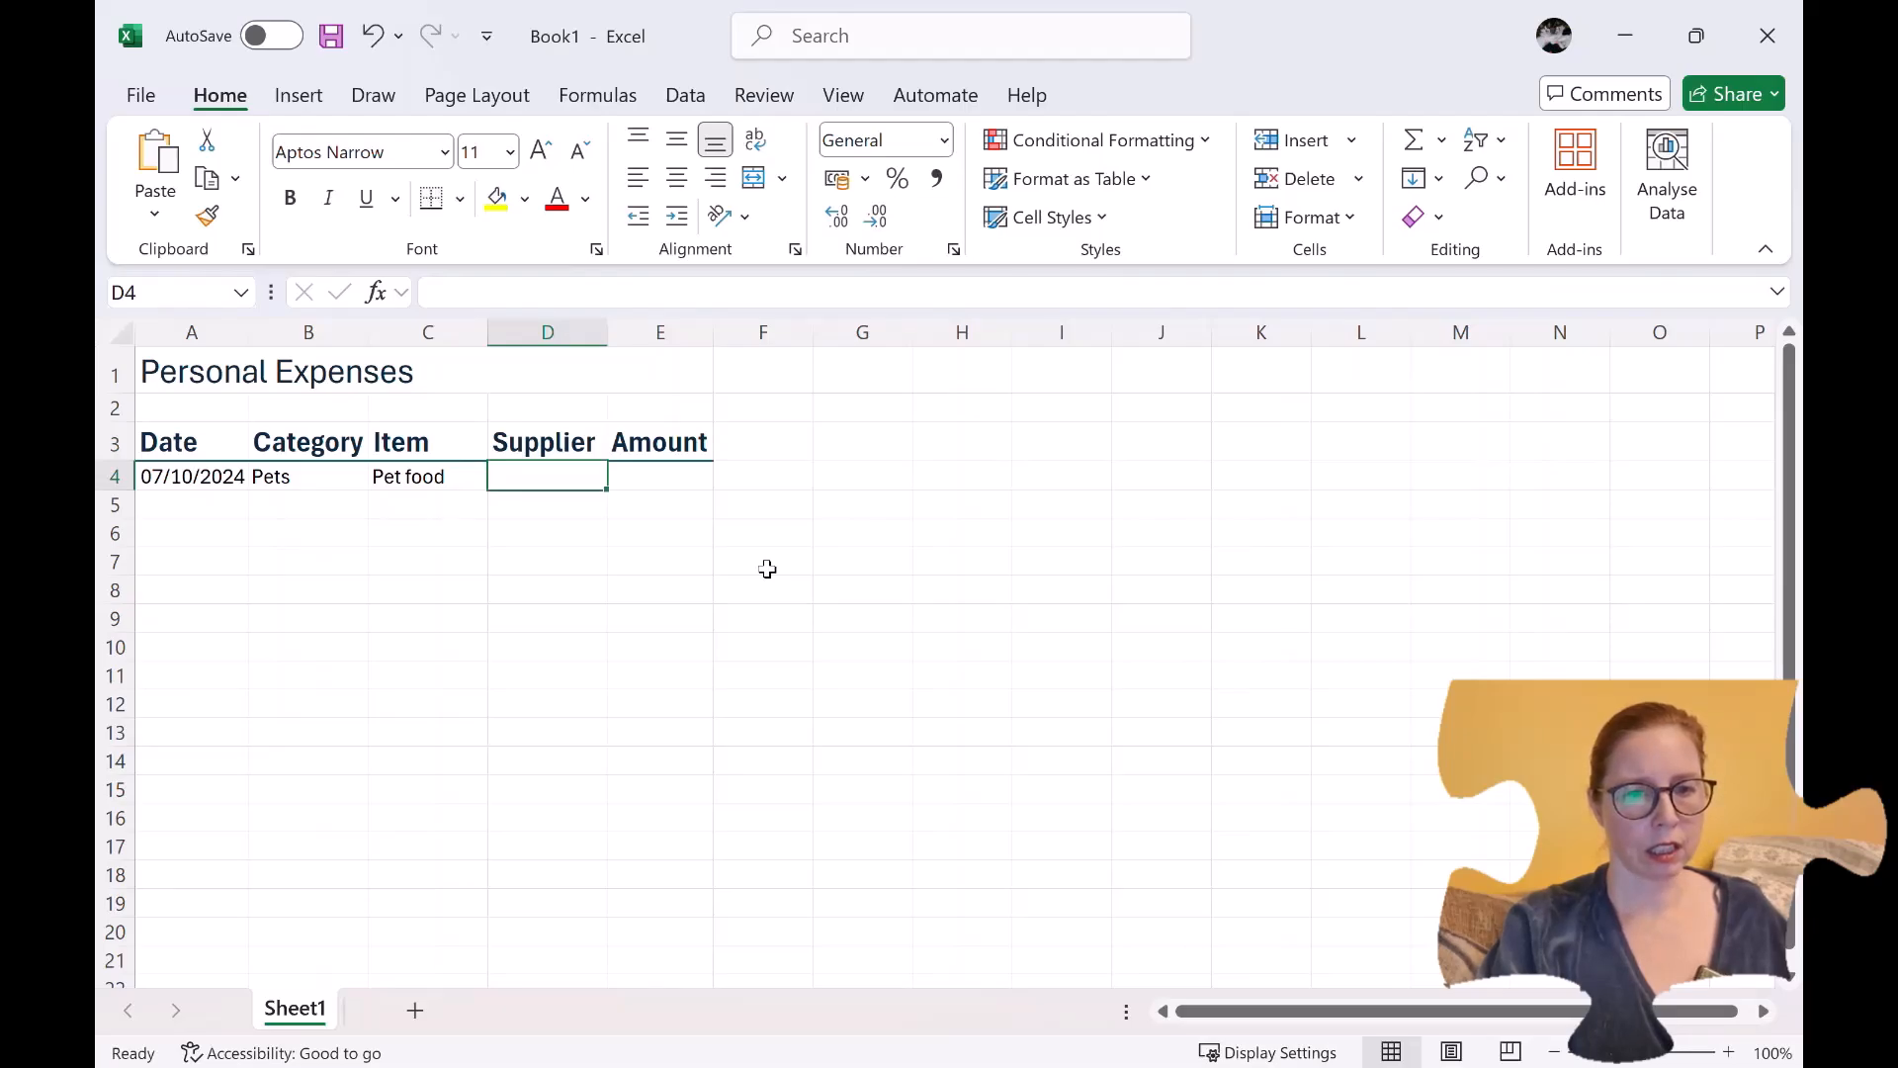
Complete the row 4 expense with the placeholder supplier lskdldj and the amount 23.25.
type("lskdldj")
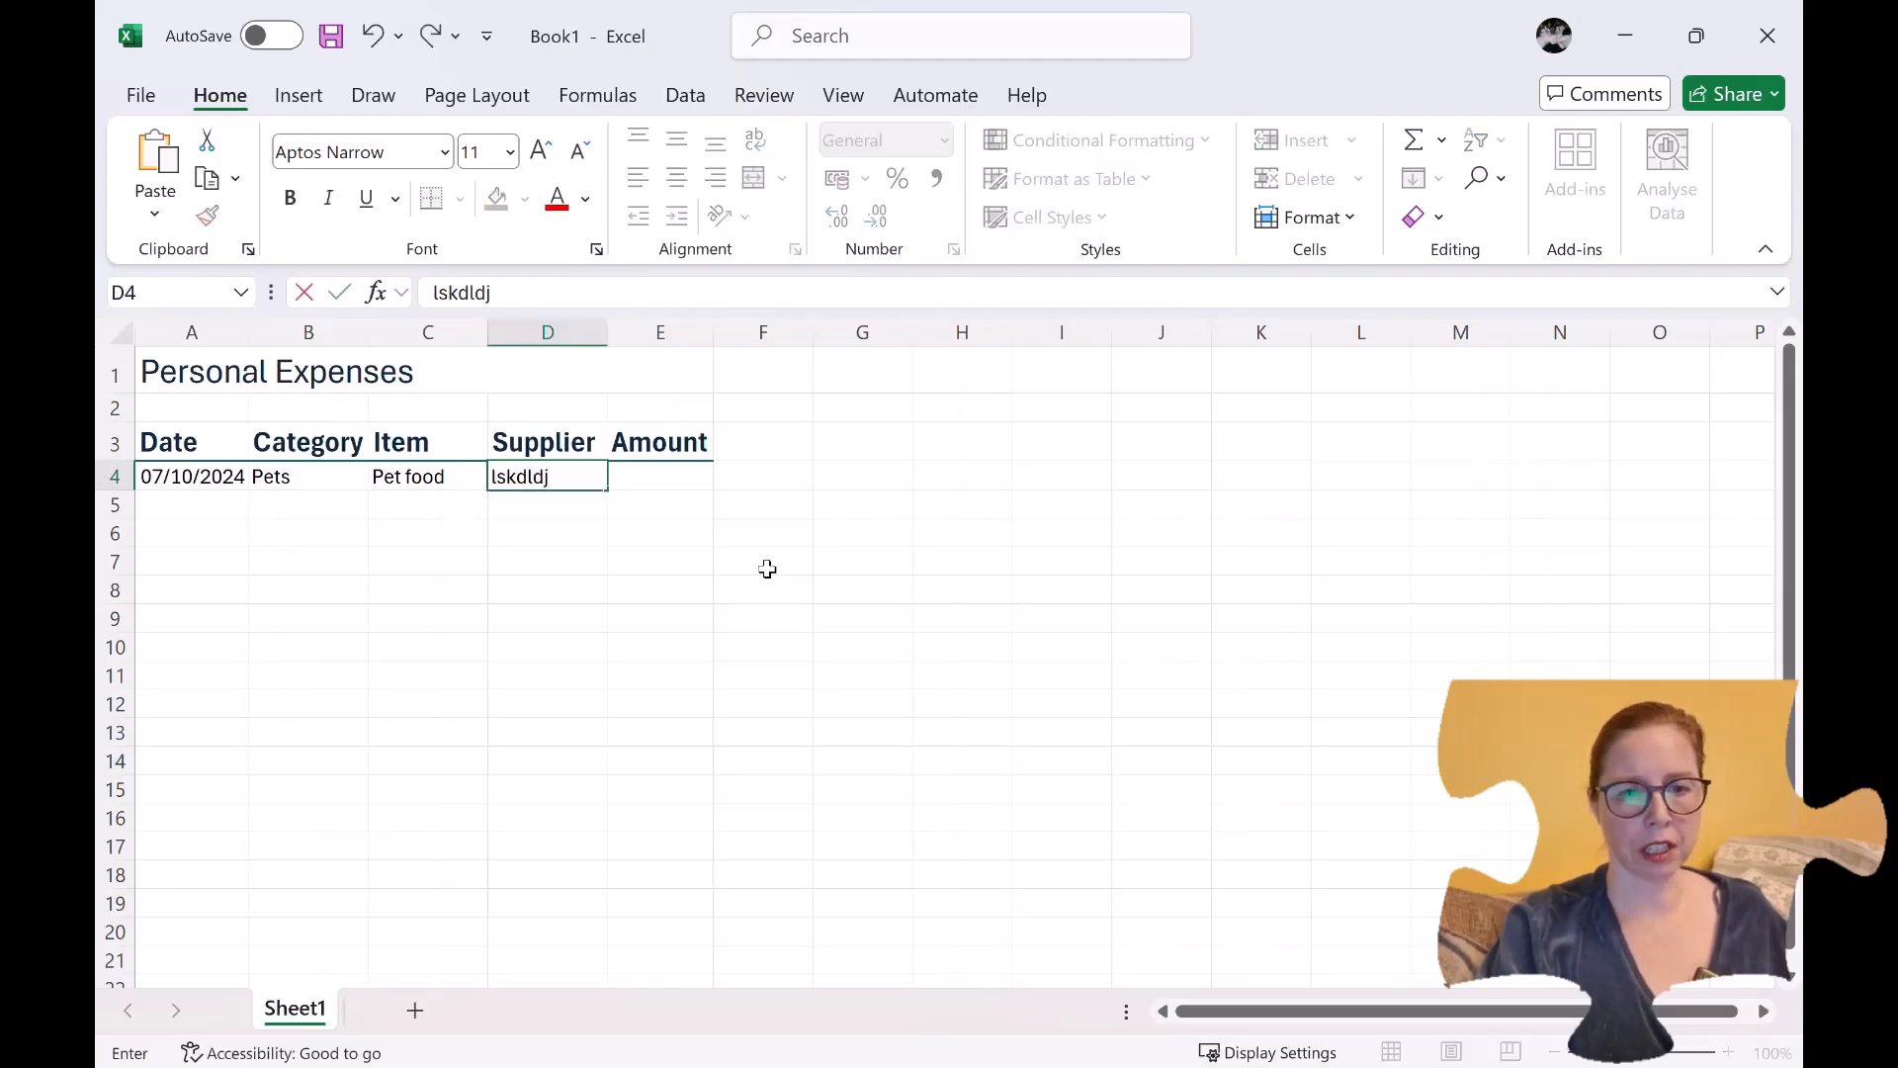
key("Tab")
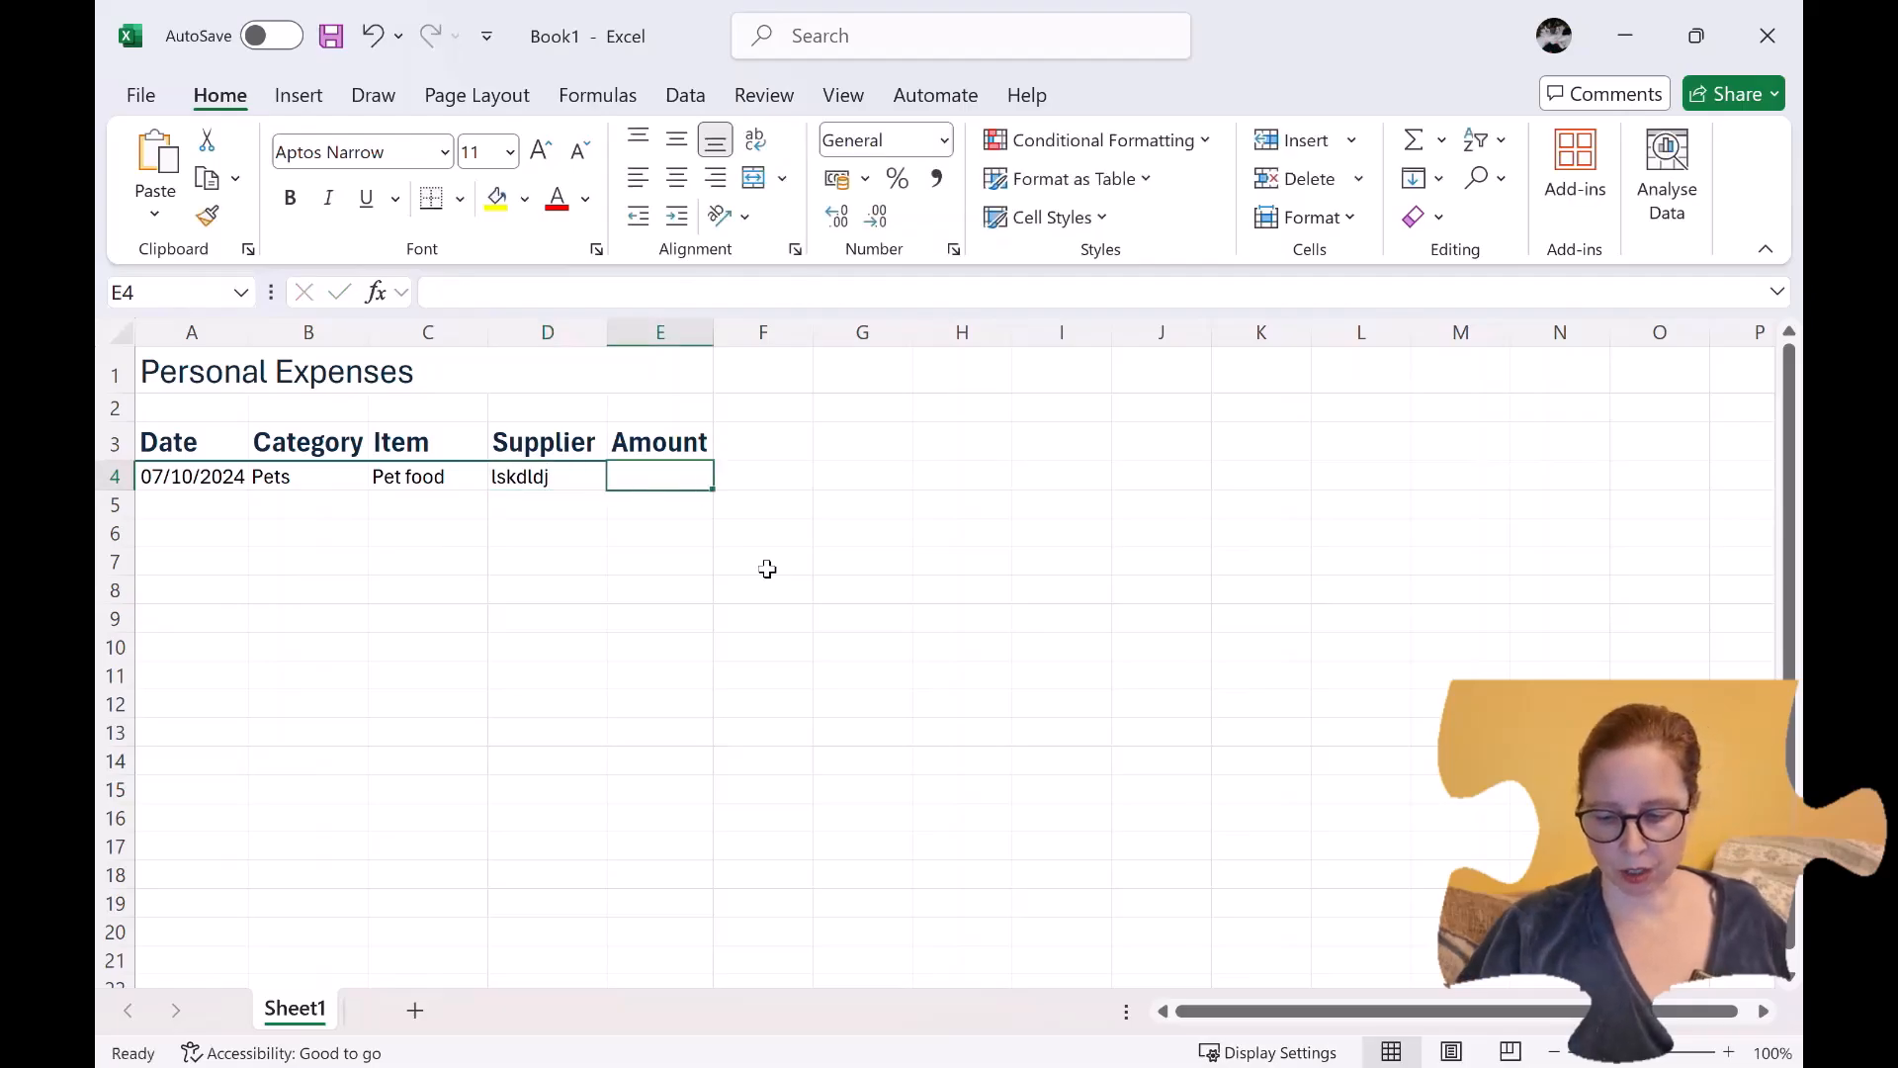
type("23")
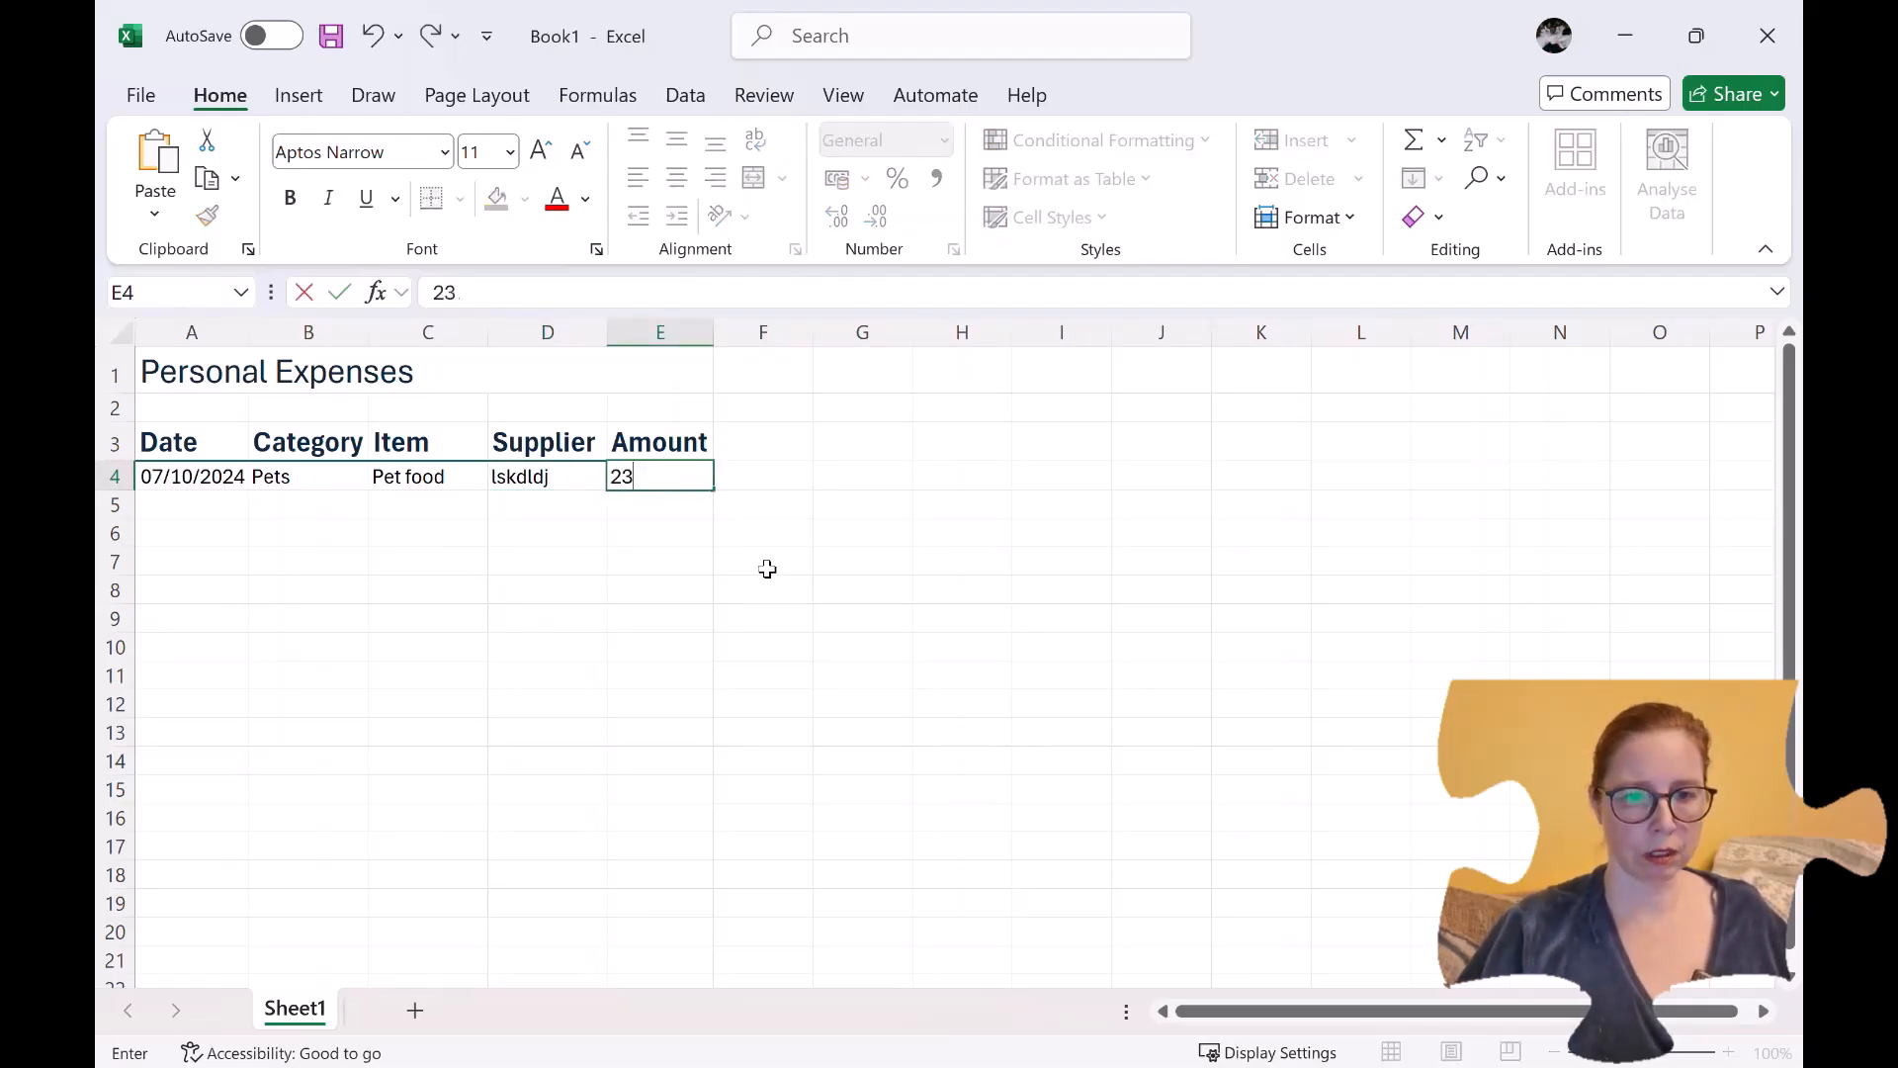
type(".25")
key("Return")
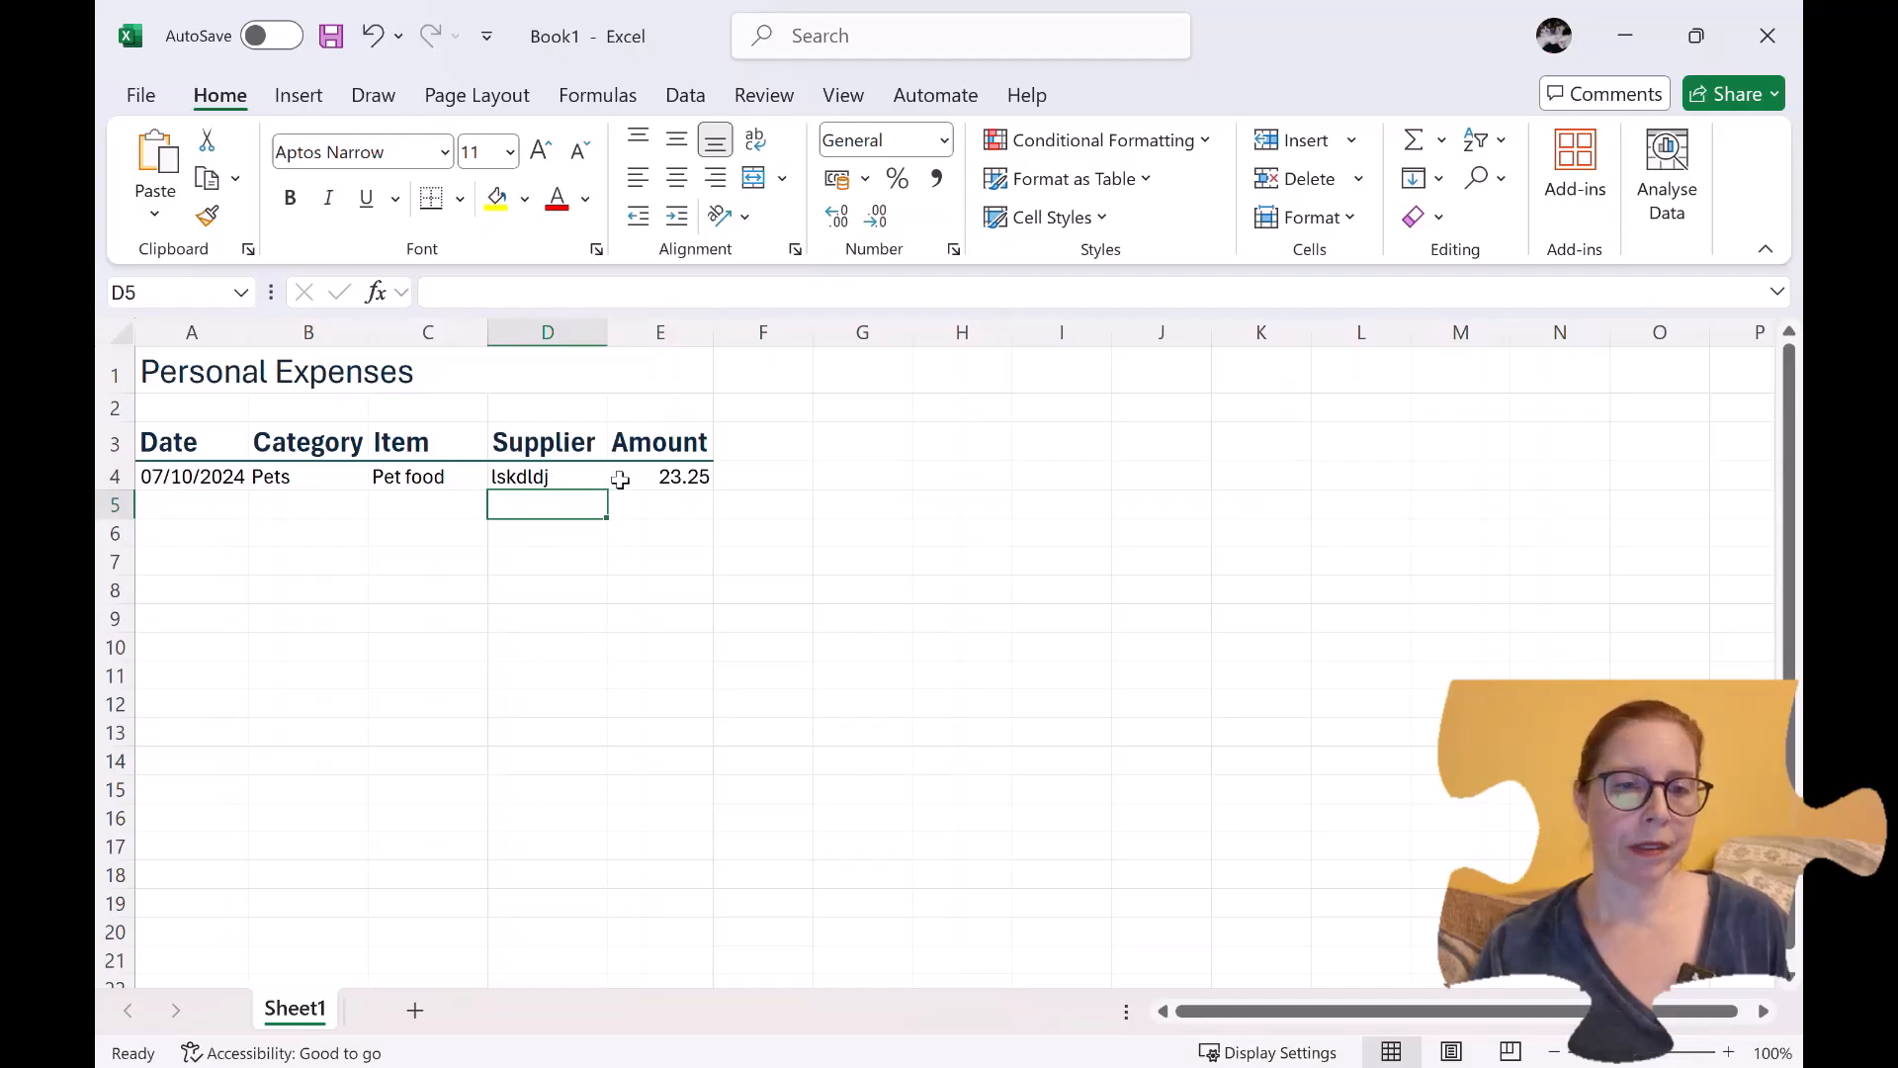
Format the expense data in A3:E4 as a table with headers, using the dark blue style from the first Medium row.
left_click(440, 481)
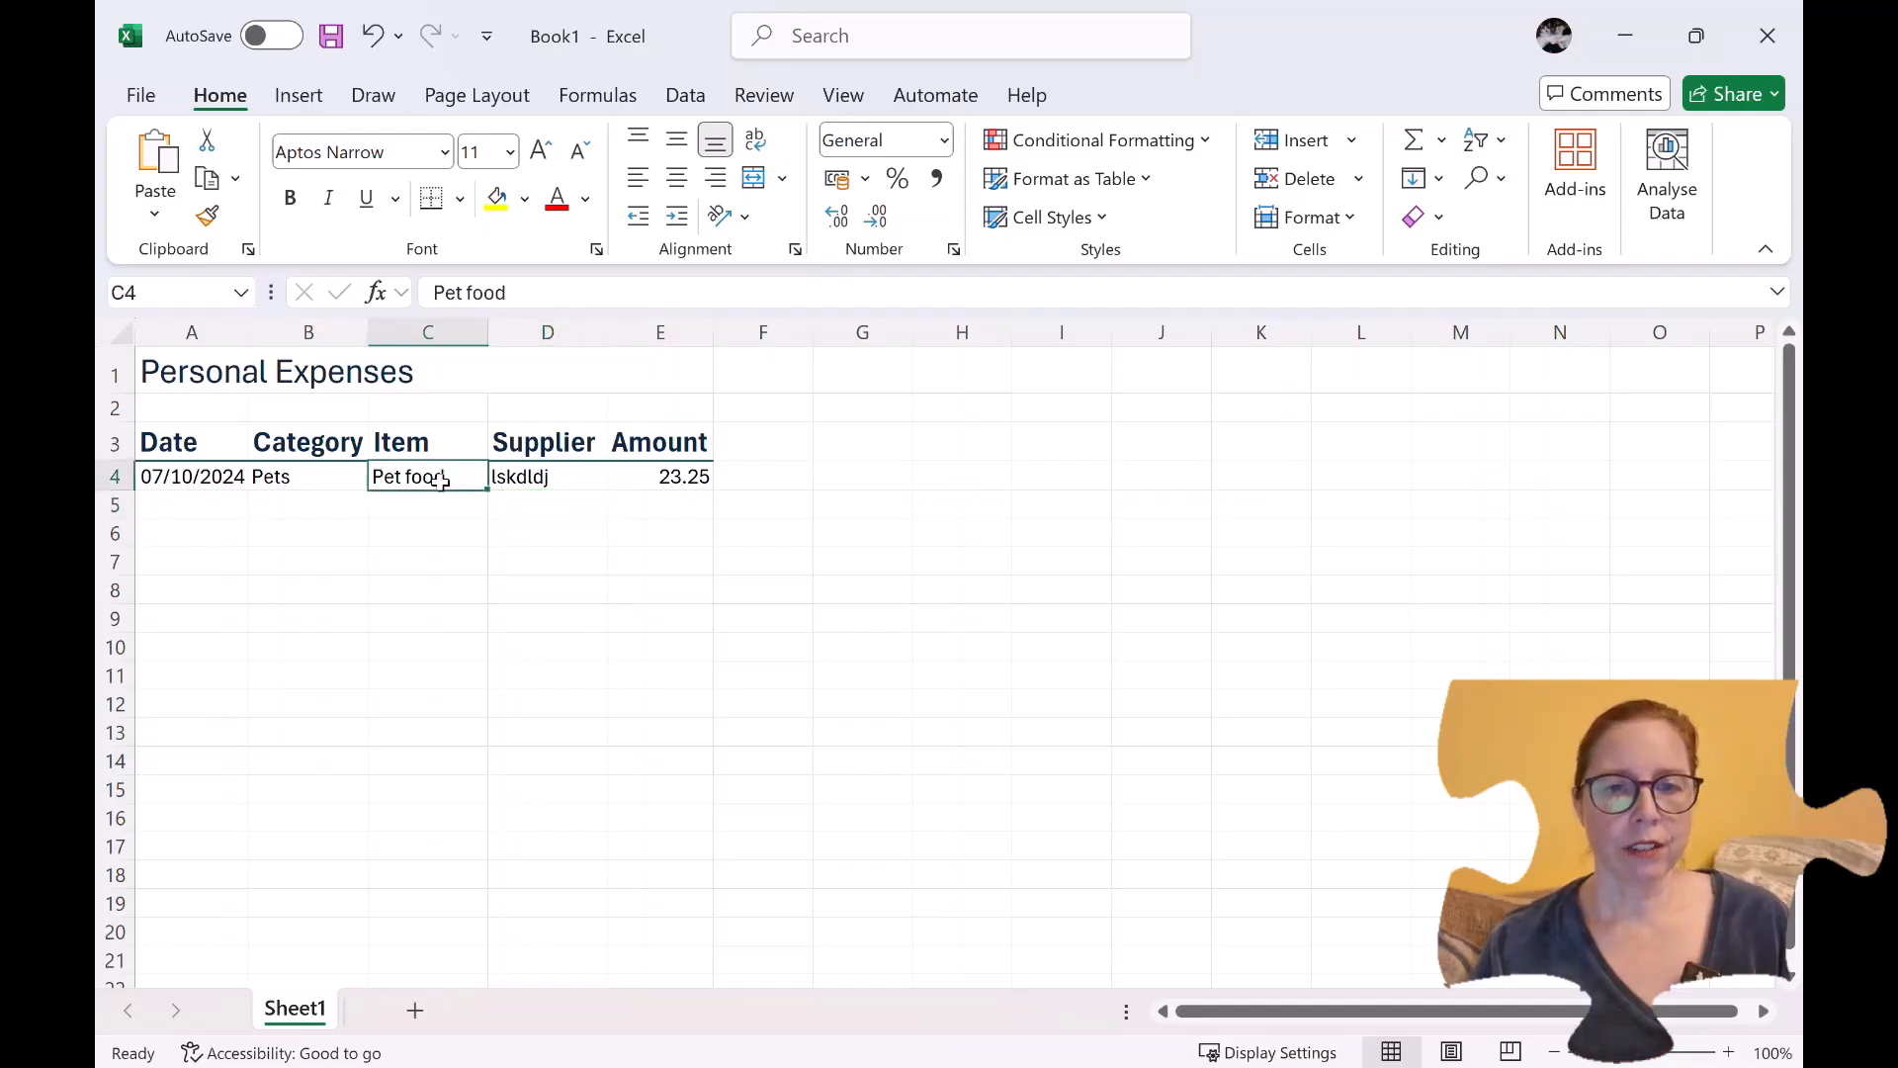
left_click(1084, 180)
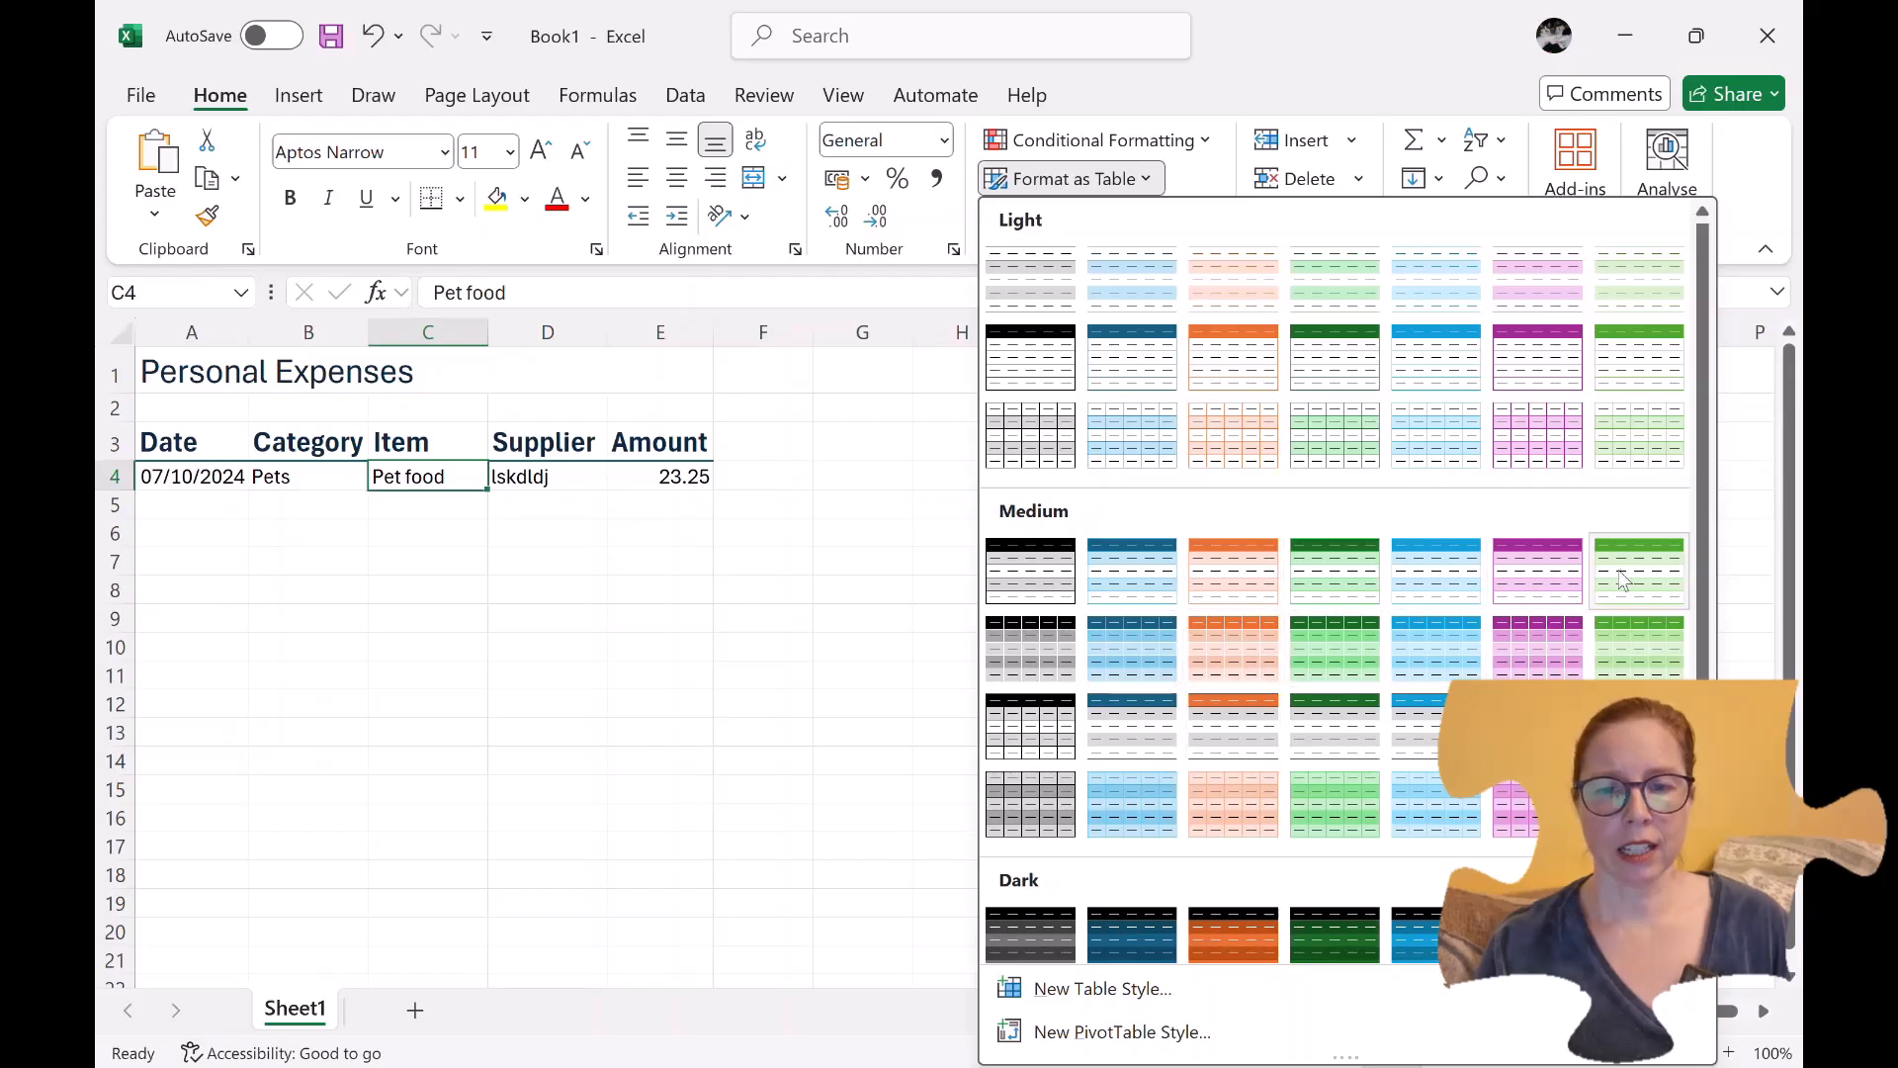
left_click(1148, 583)
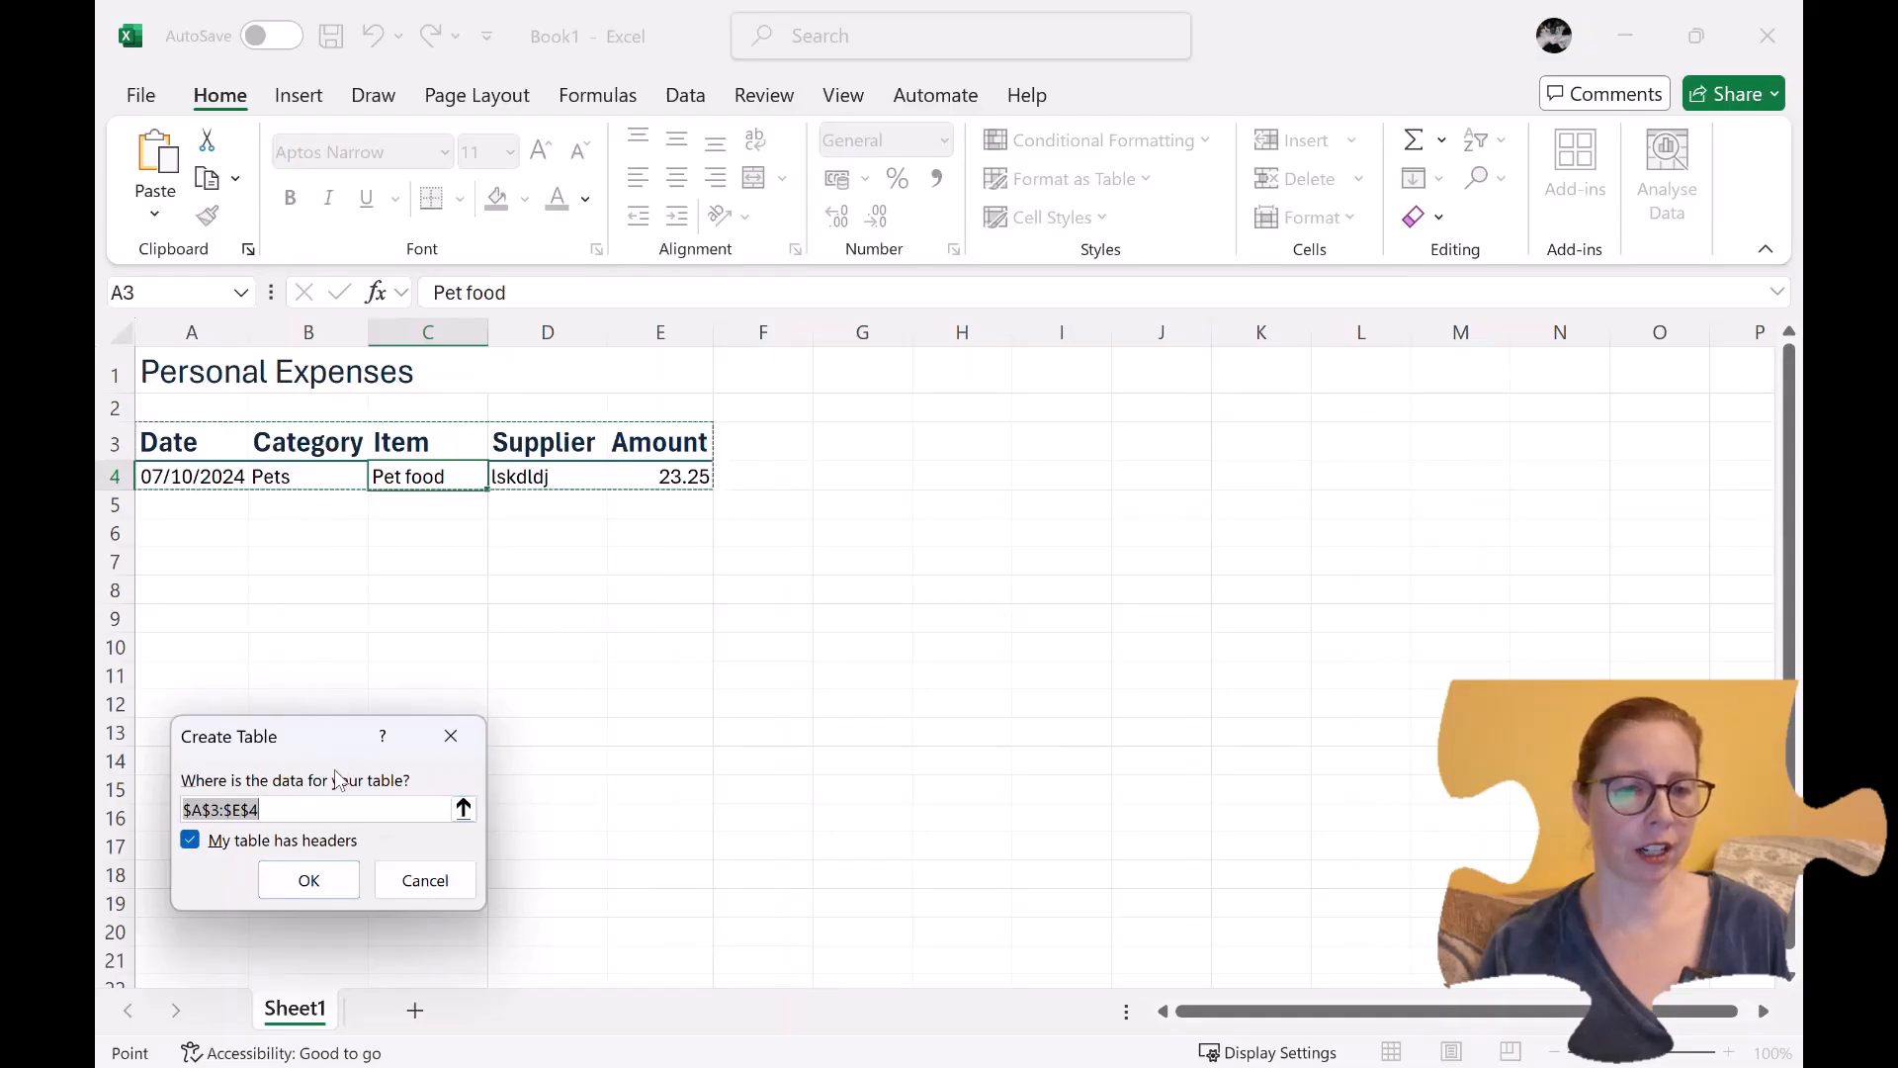
left_click(311, 879)
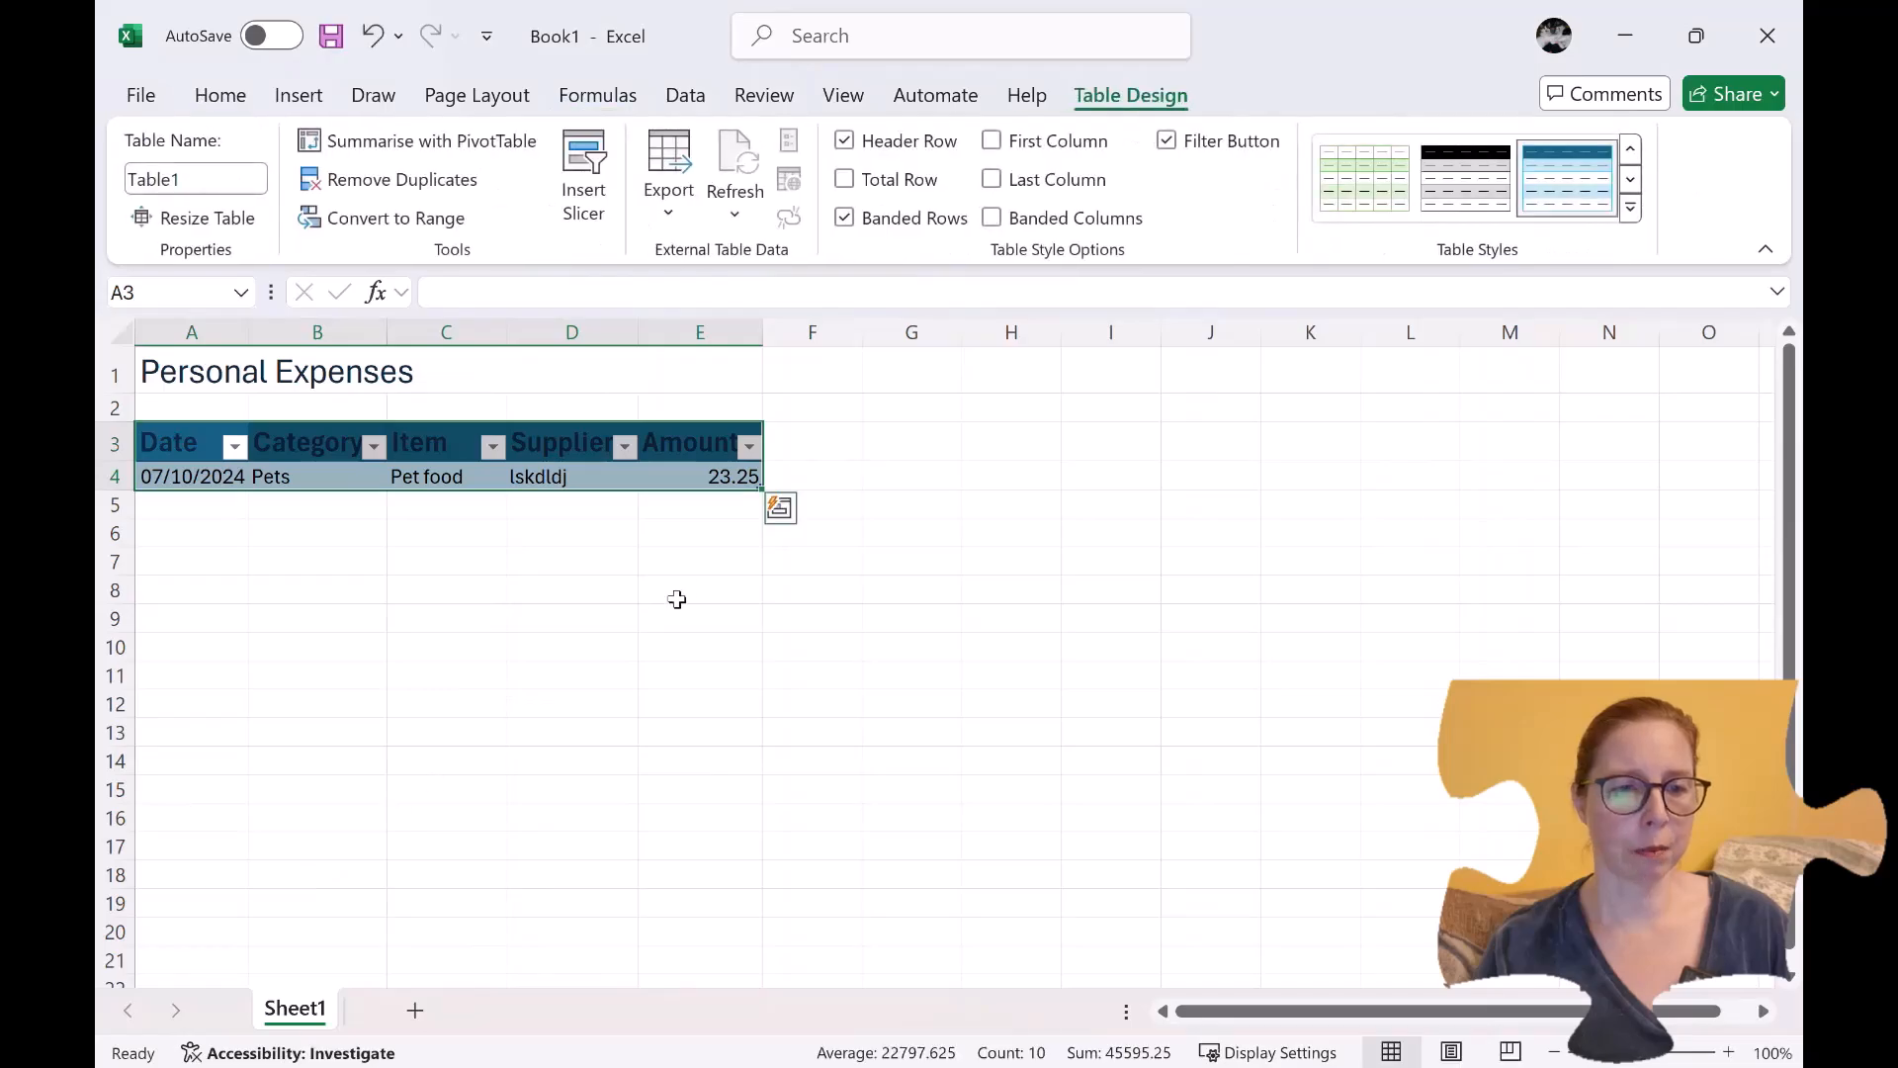
Add a blank row 5 to the expenses table below the first expense entry.
left_click(228, 510)
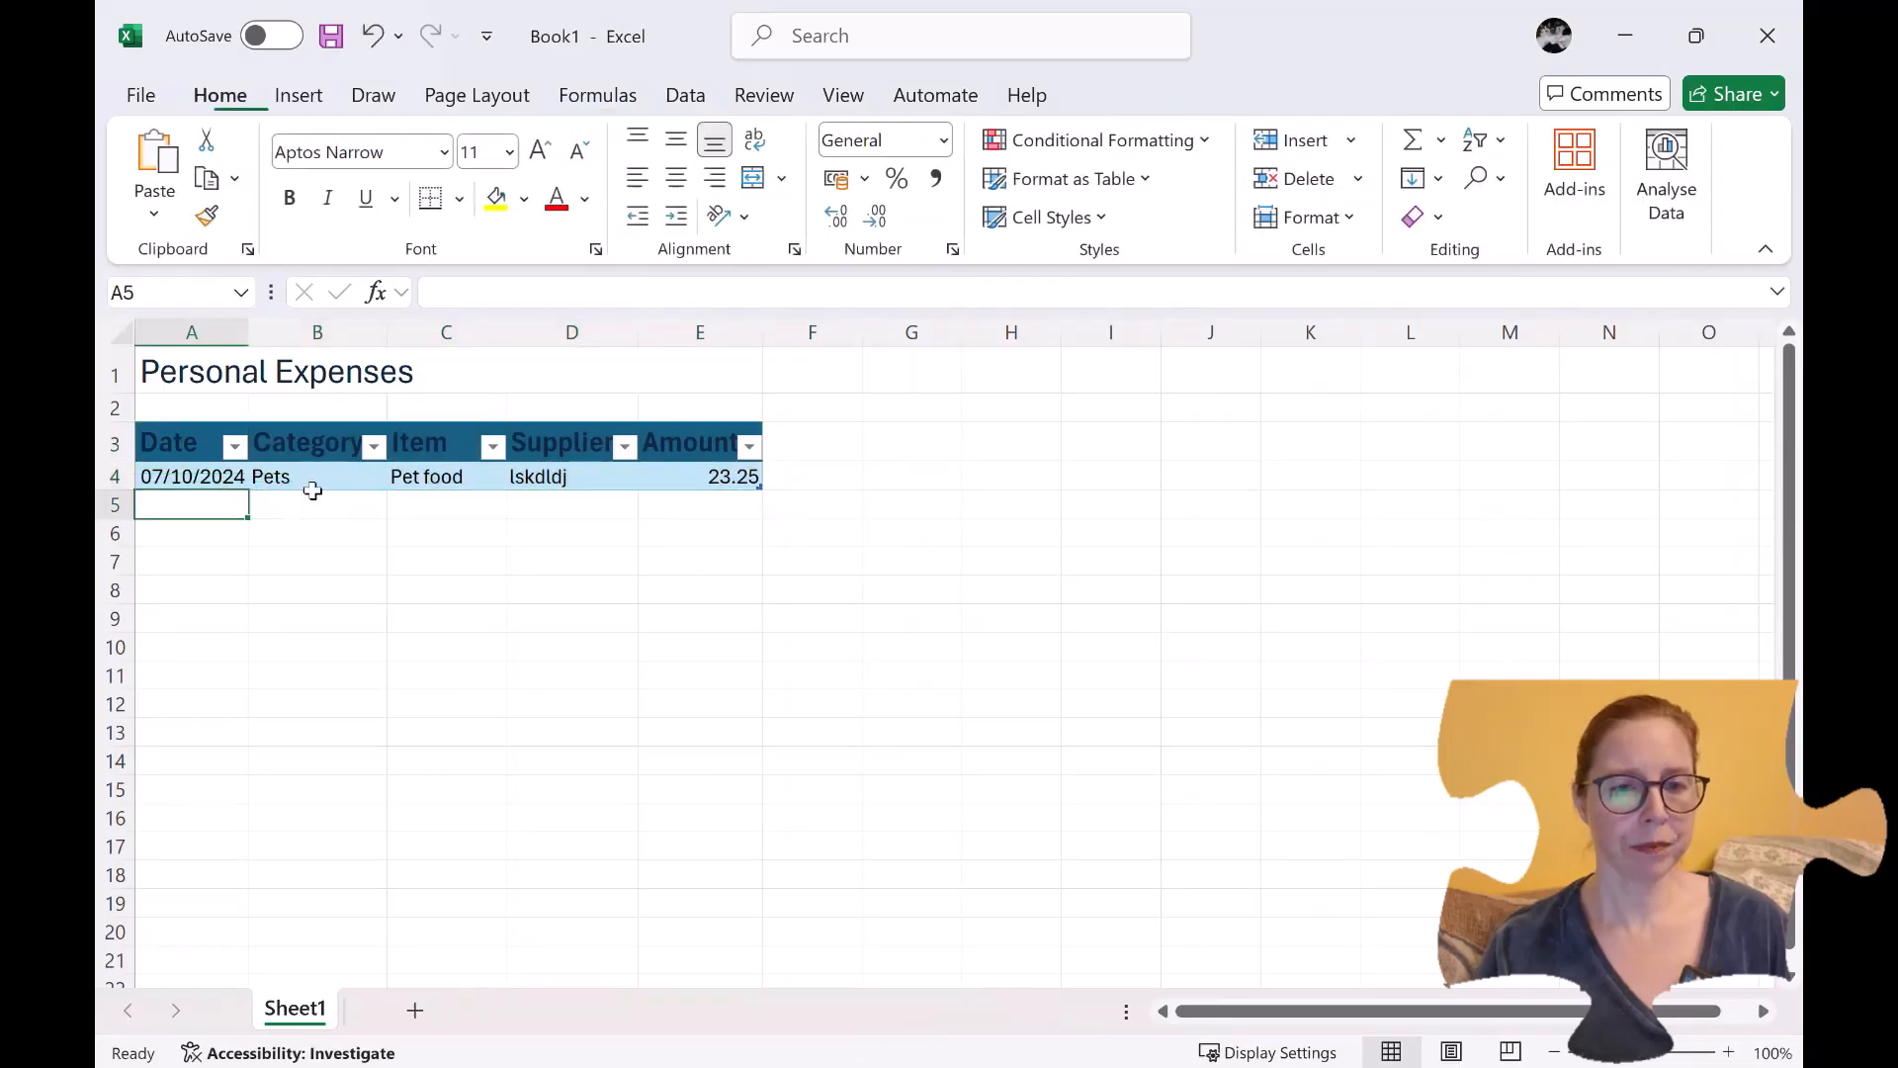
left_click(673, 477)
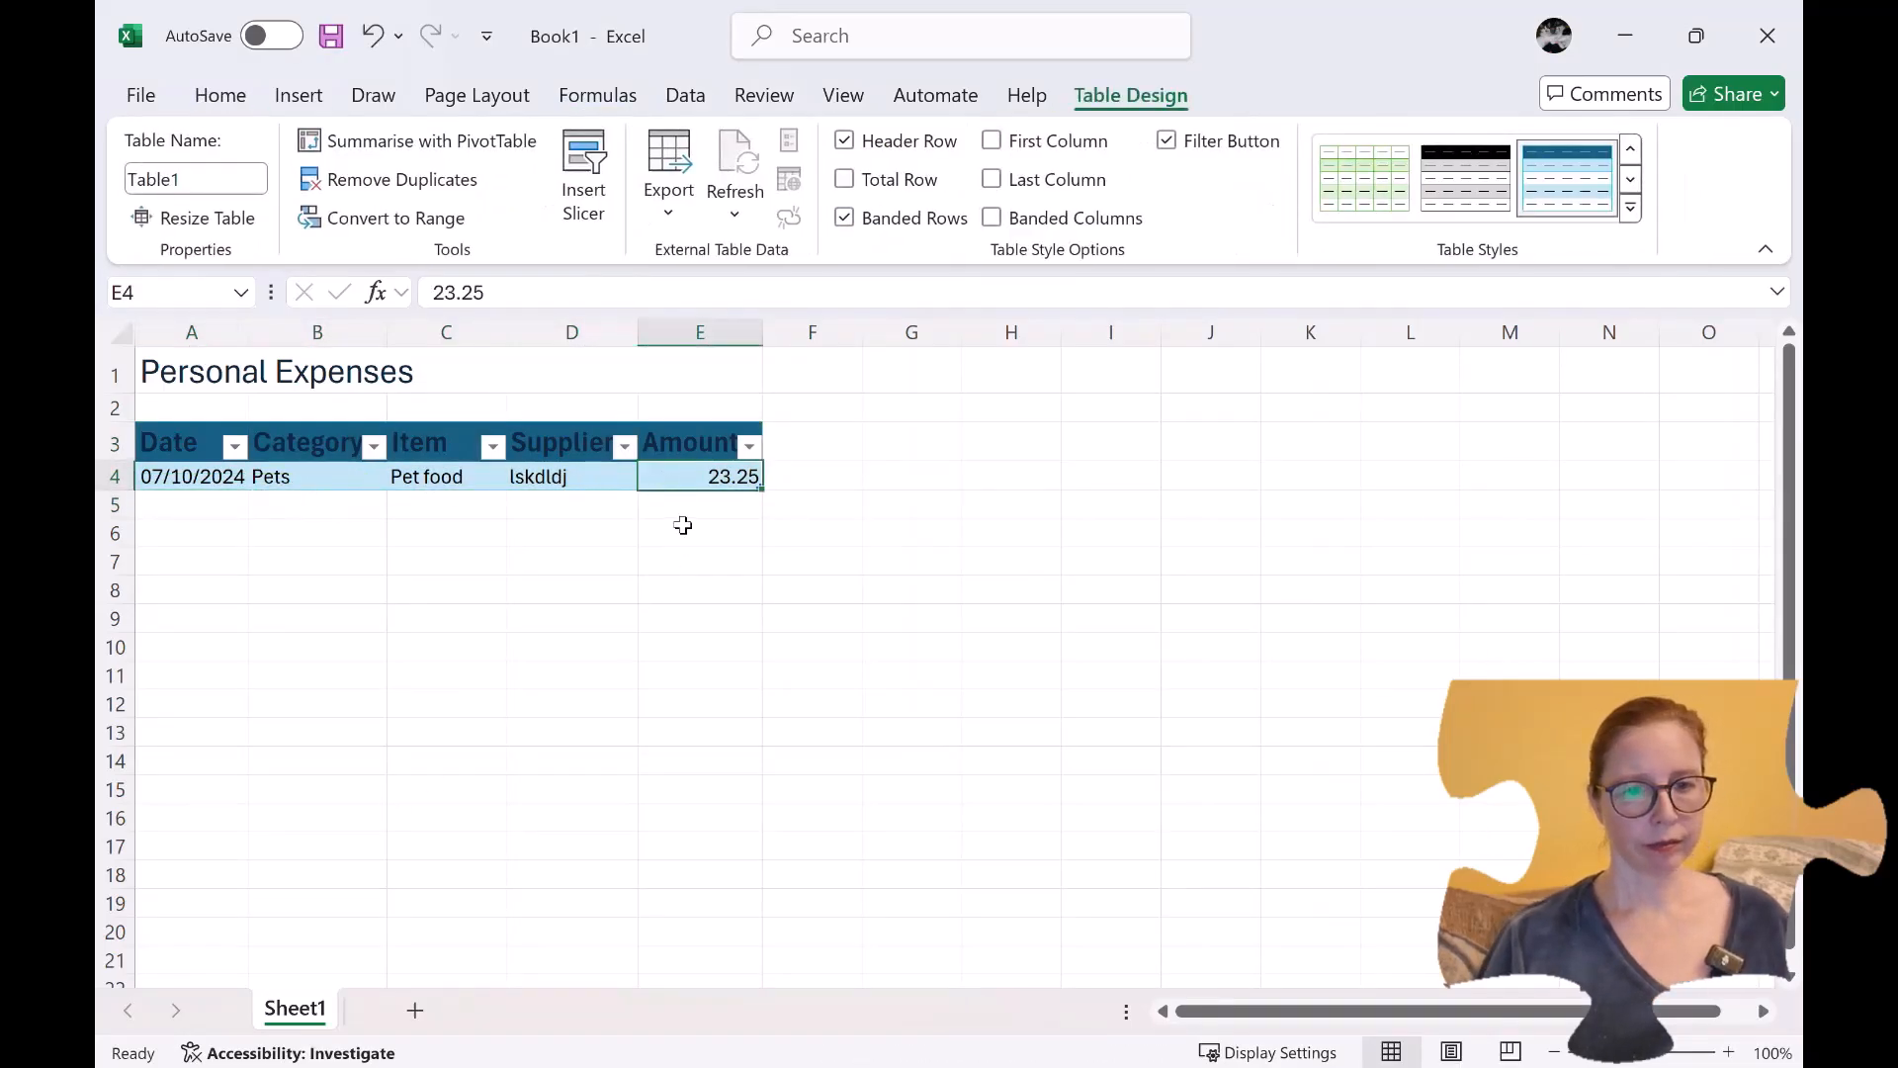
key("Tab")
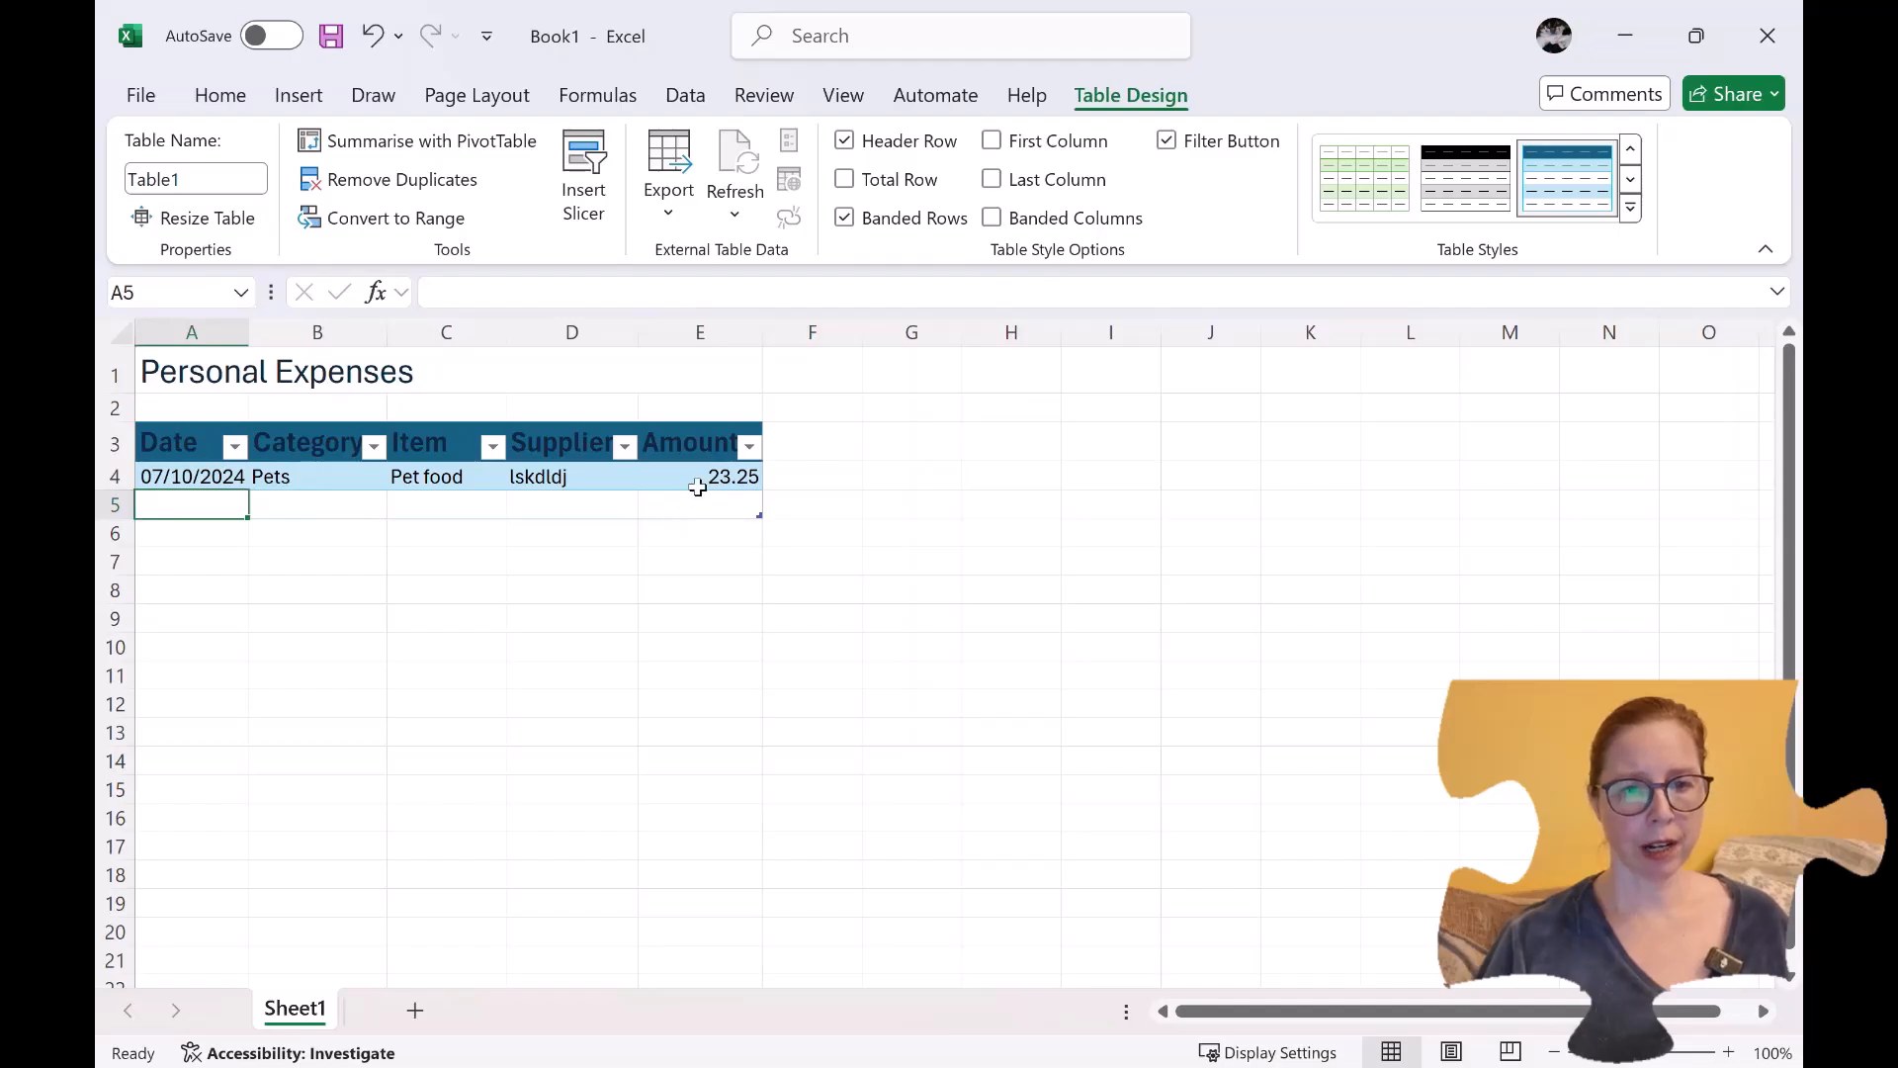
left_click(703, 481)
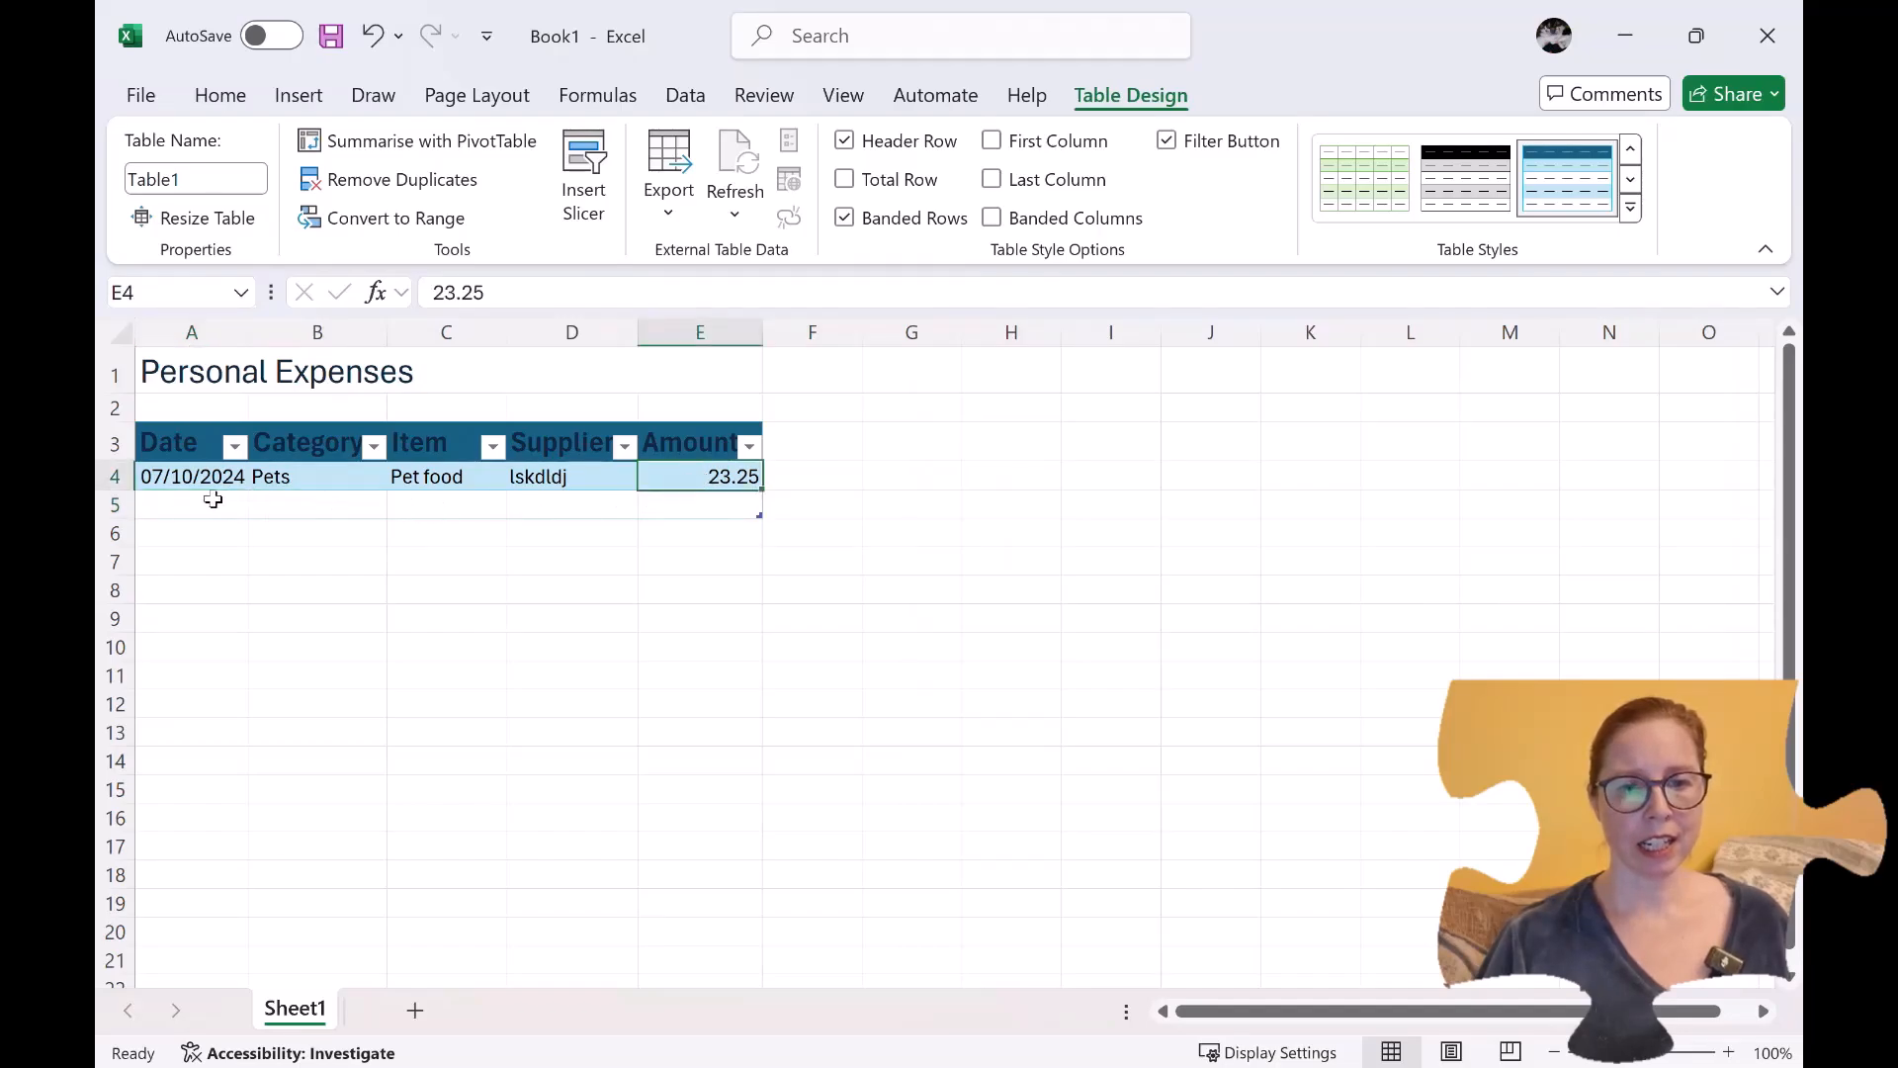
left_click(183, 499)
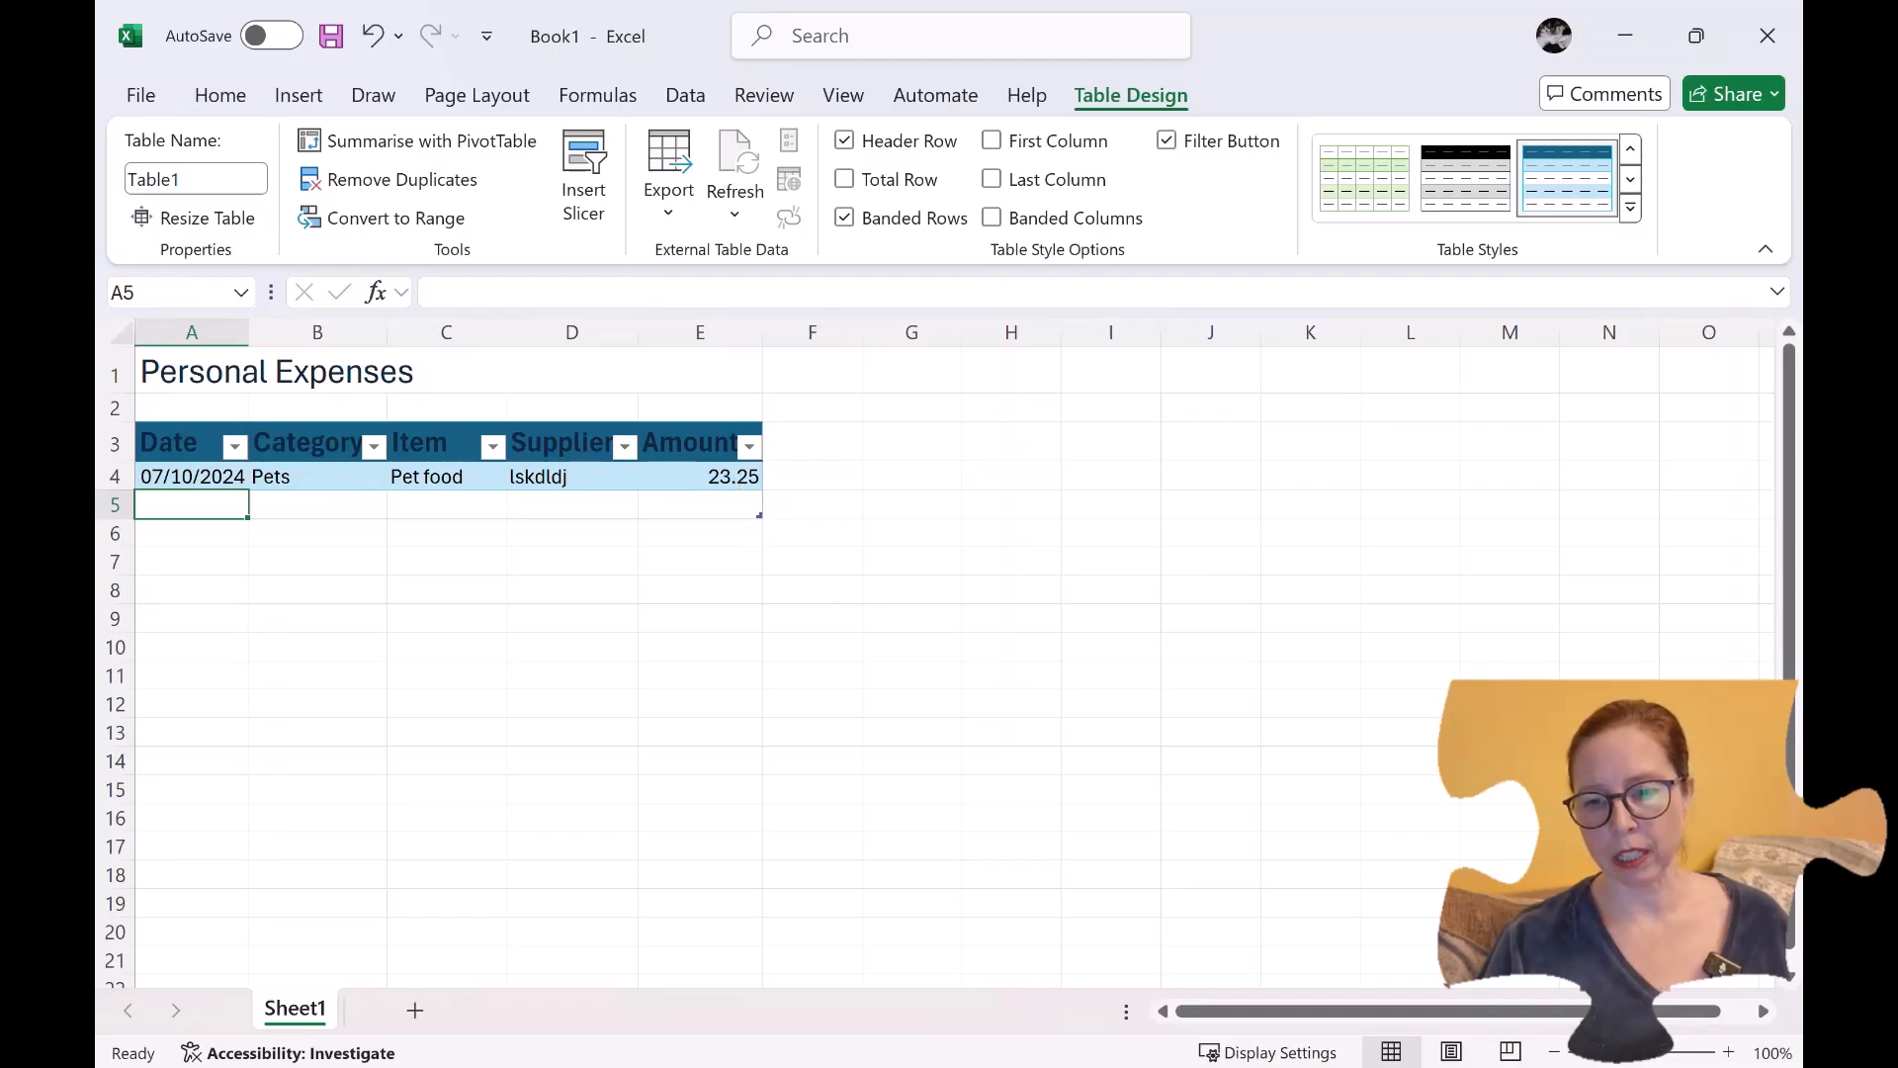
Select the Category column's data cells B4:B5 in the expenses table.
left_click(1729, 1052)
left_click(1728, 1052)
left_click(1729, 1052)
left_click(1728, 1052)
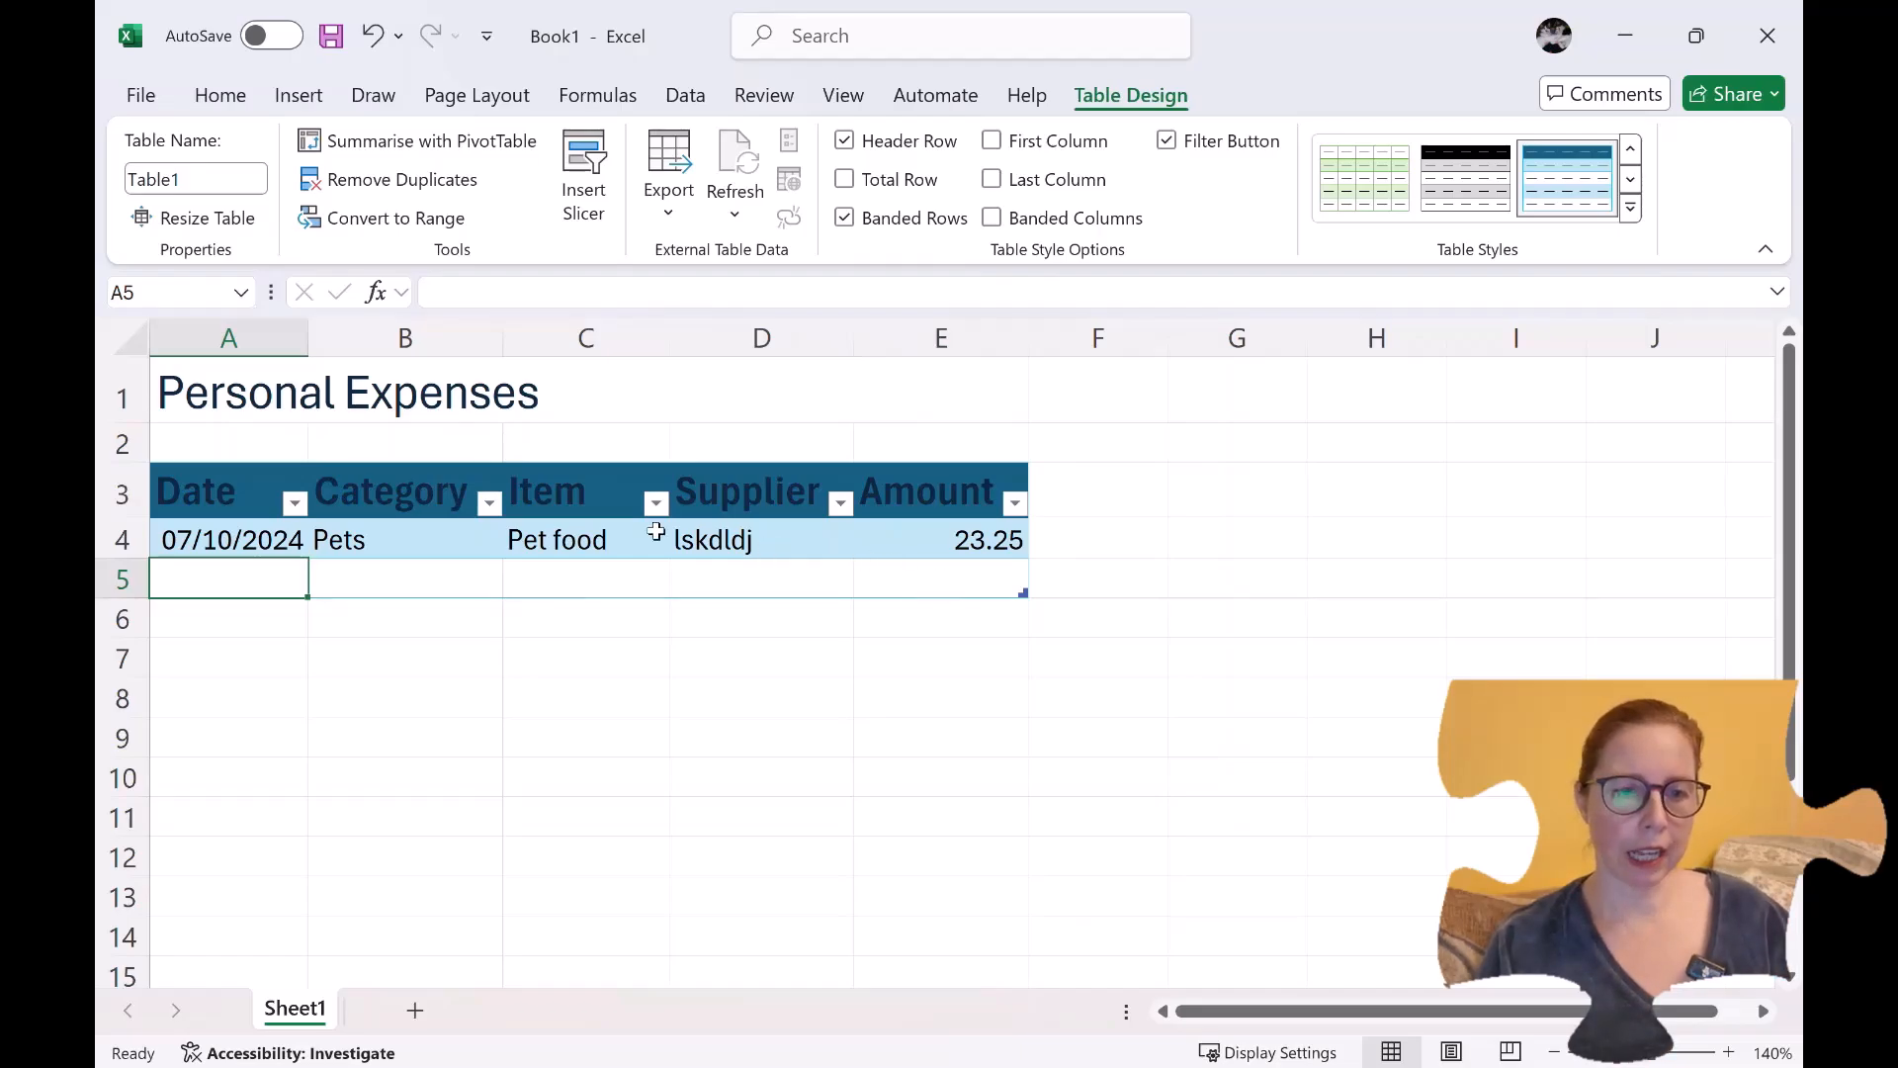
left_click_drag(438, 544, 438, 585)
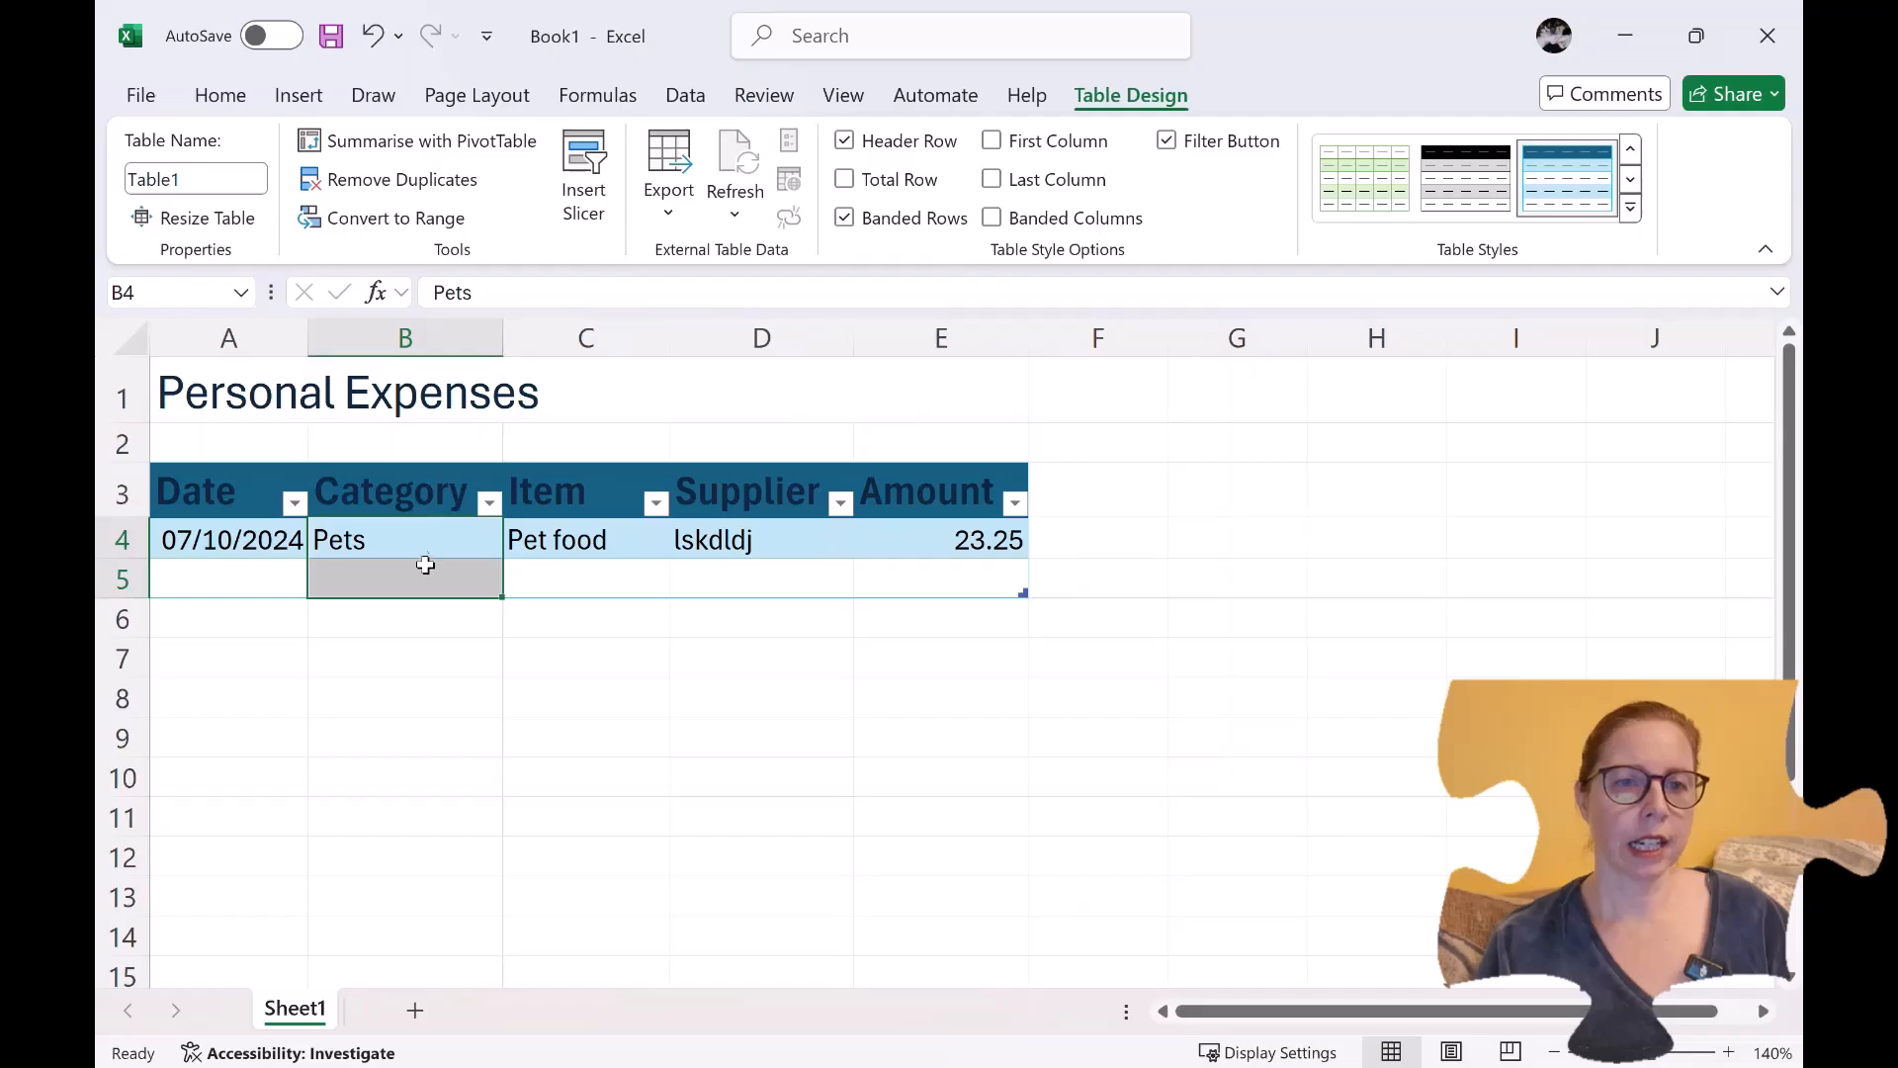
left_click(686, 96)
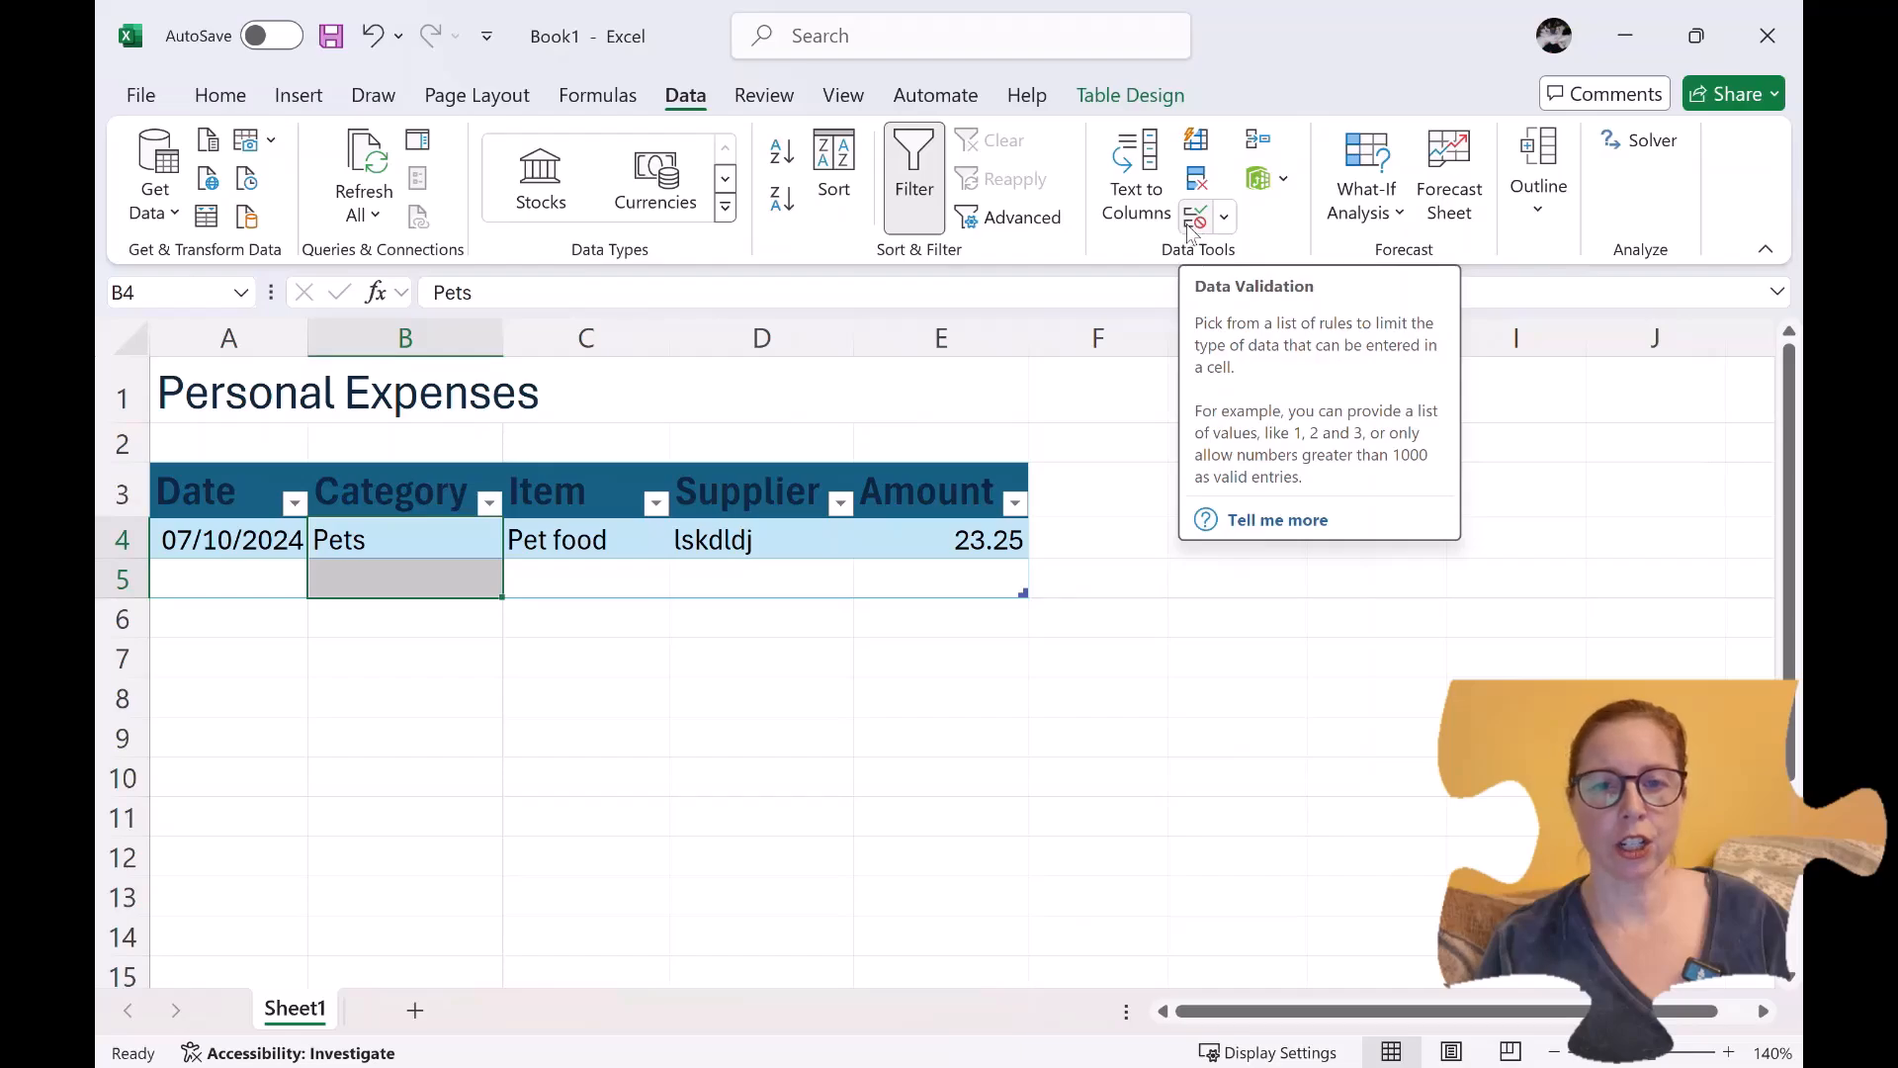
left_click(1226, 220)
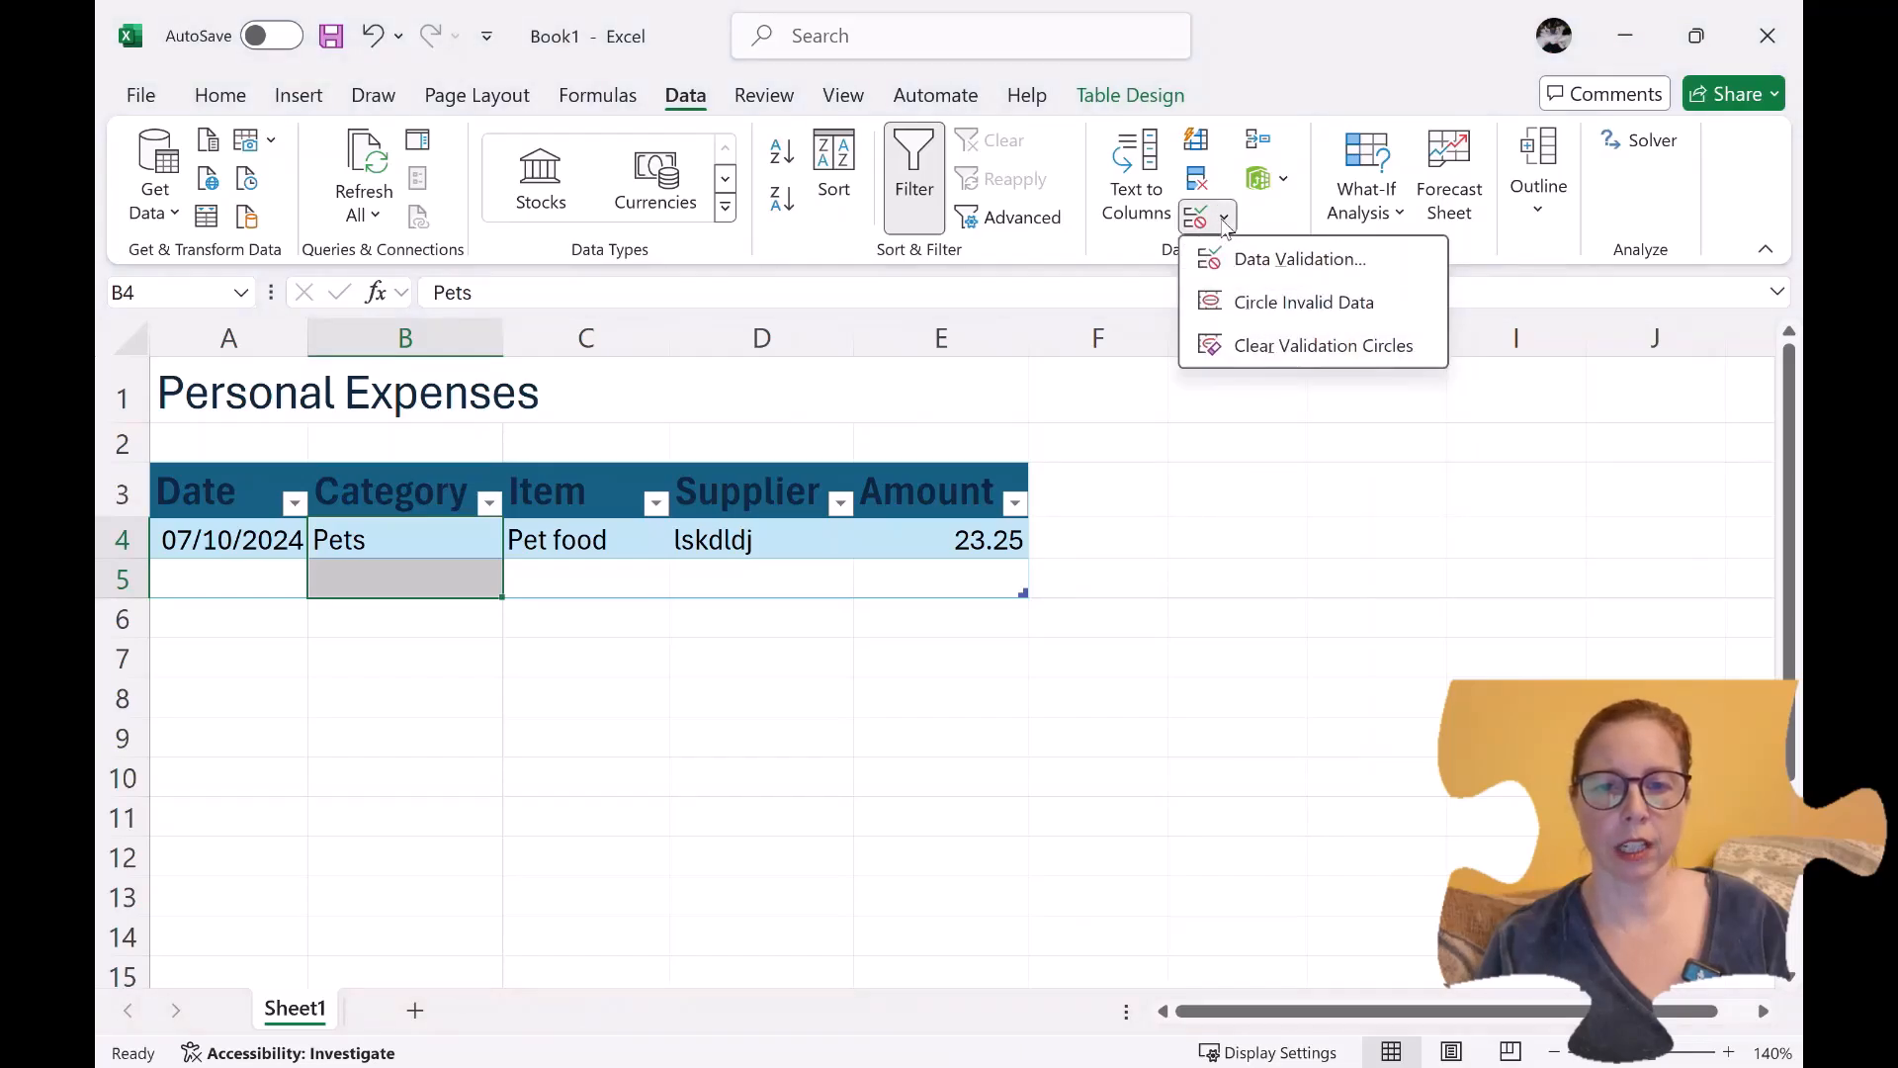
left_click(1275, 259)
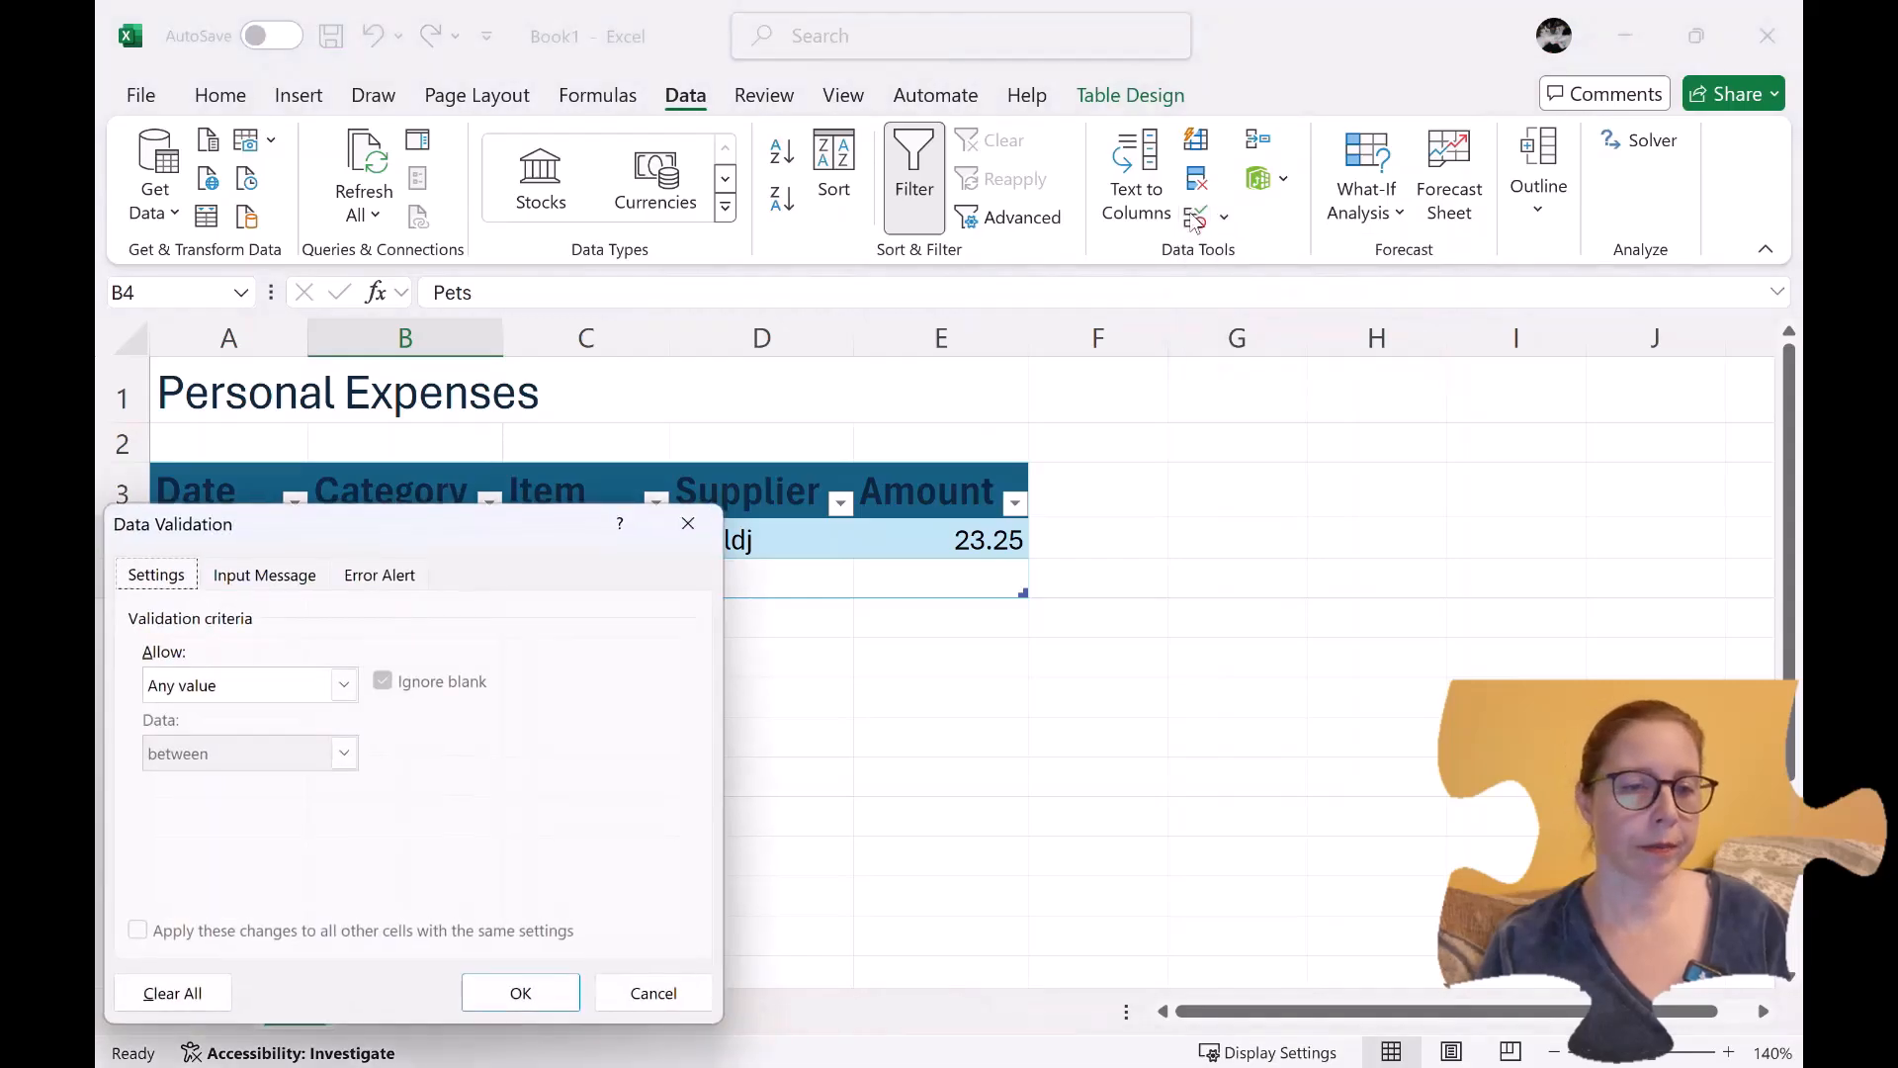
left_click_drag(443, 532, 747, 366)
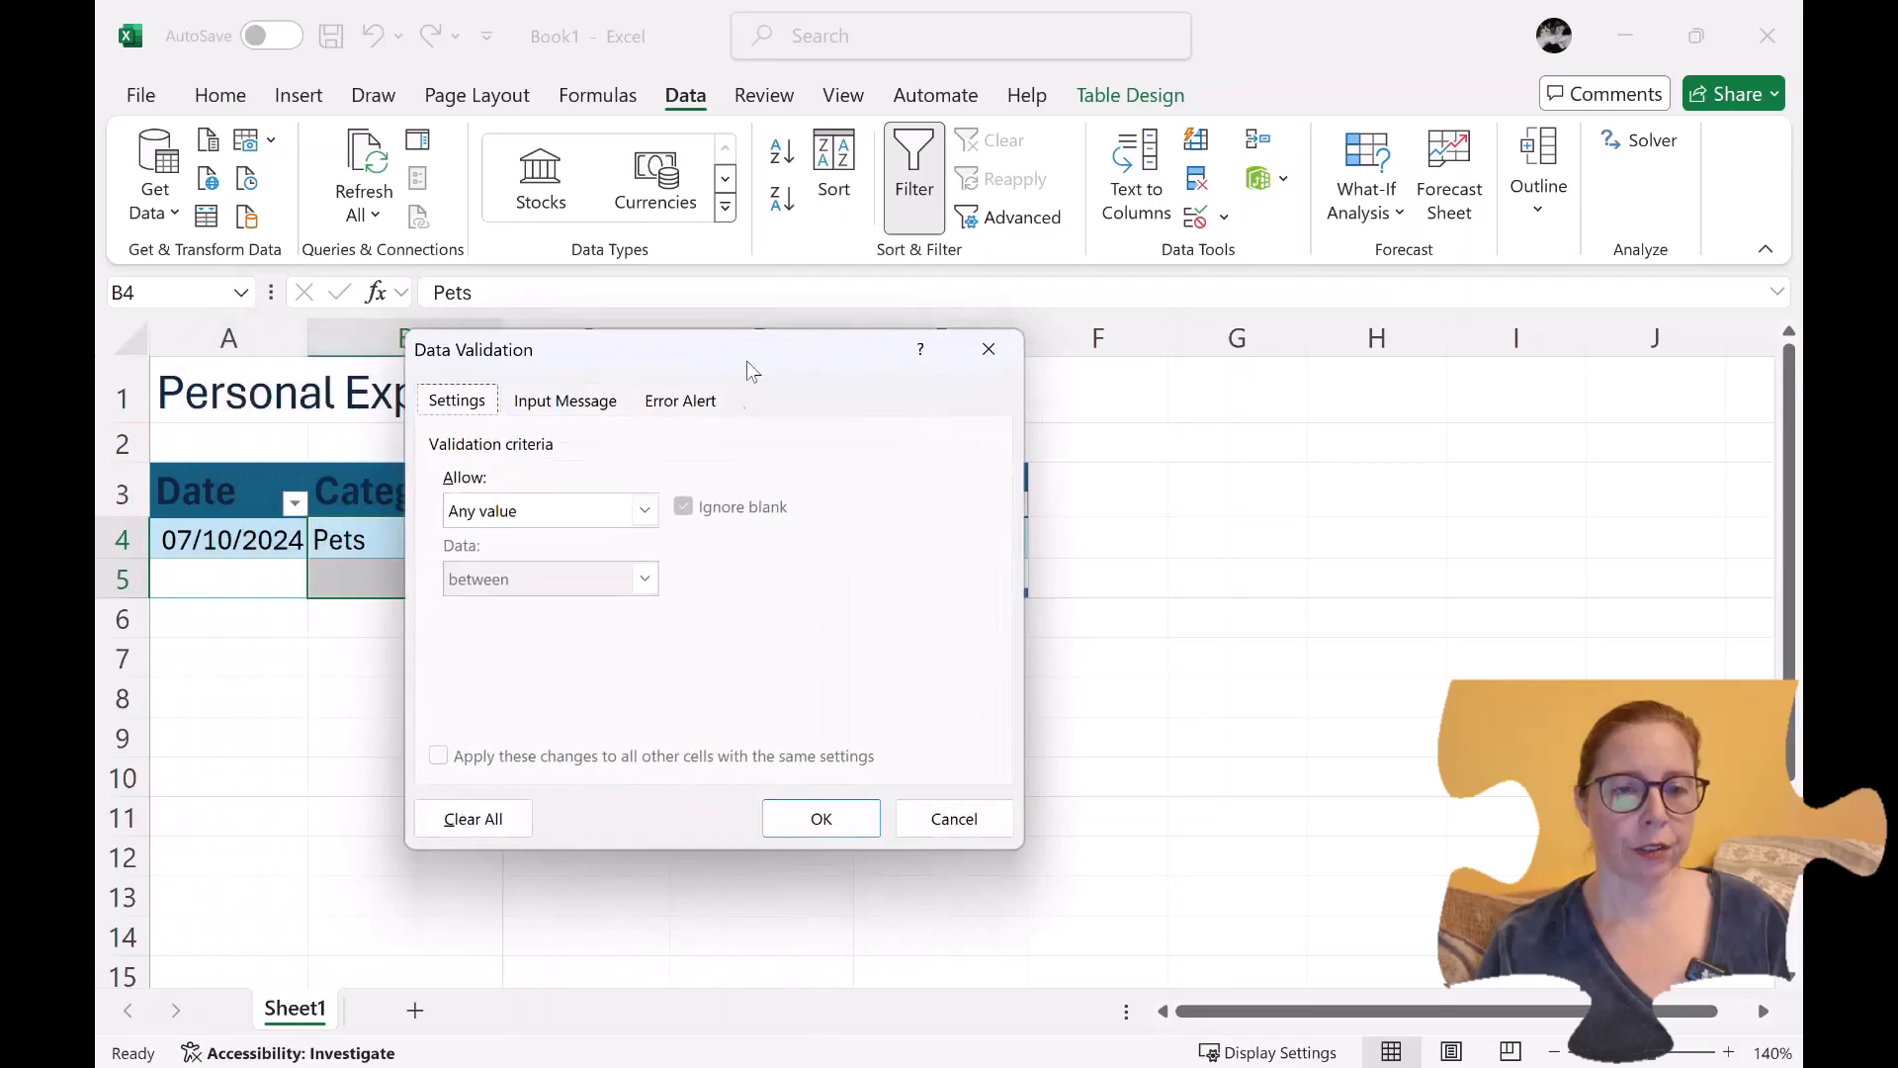
left_click(644, 510)
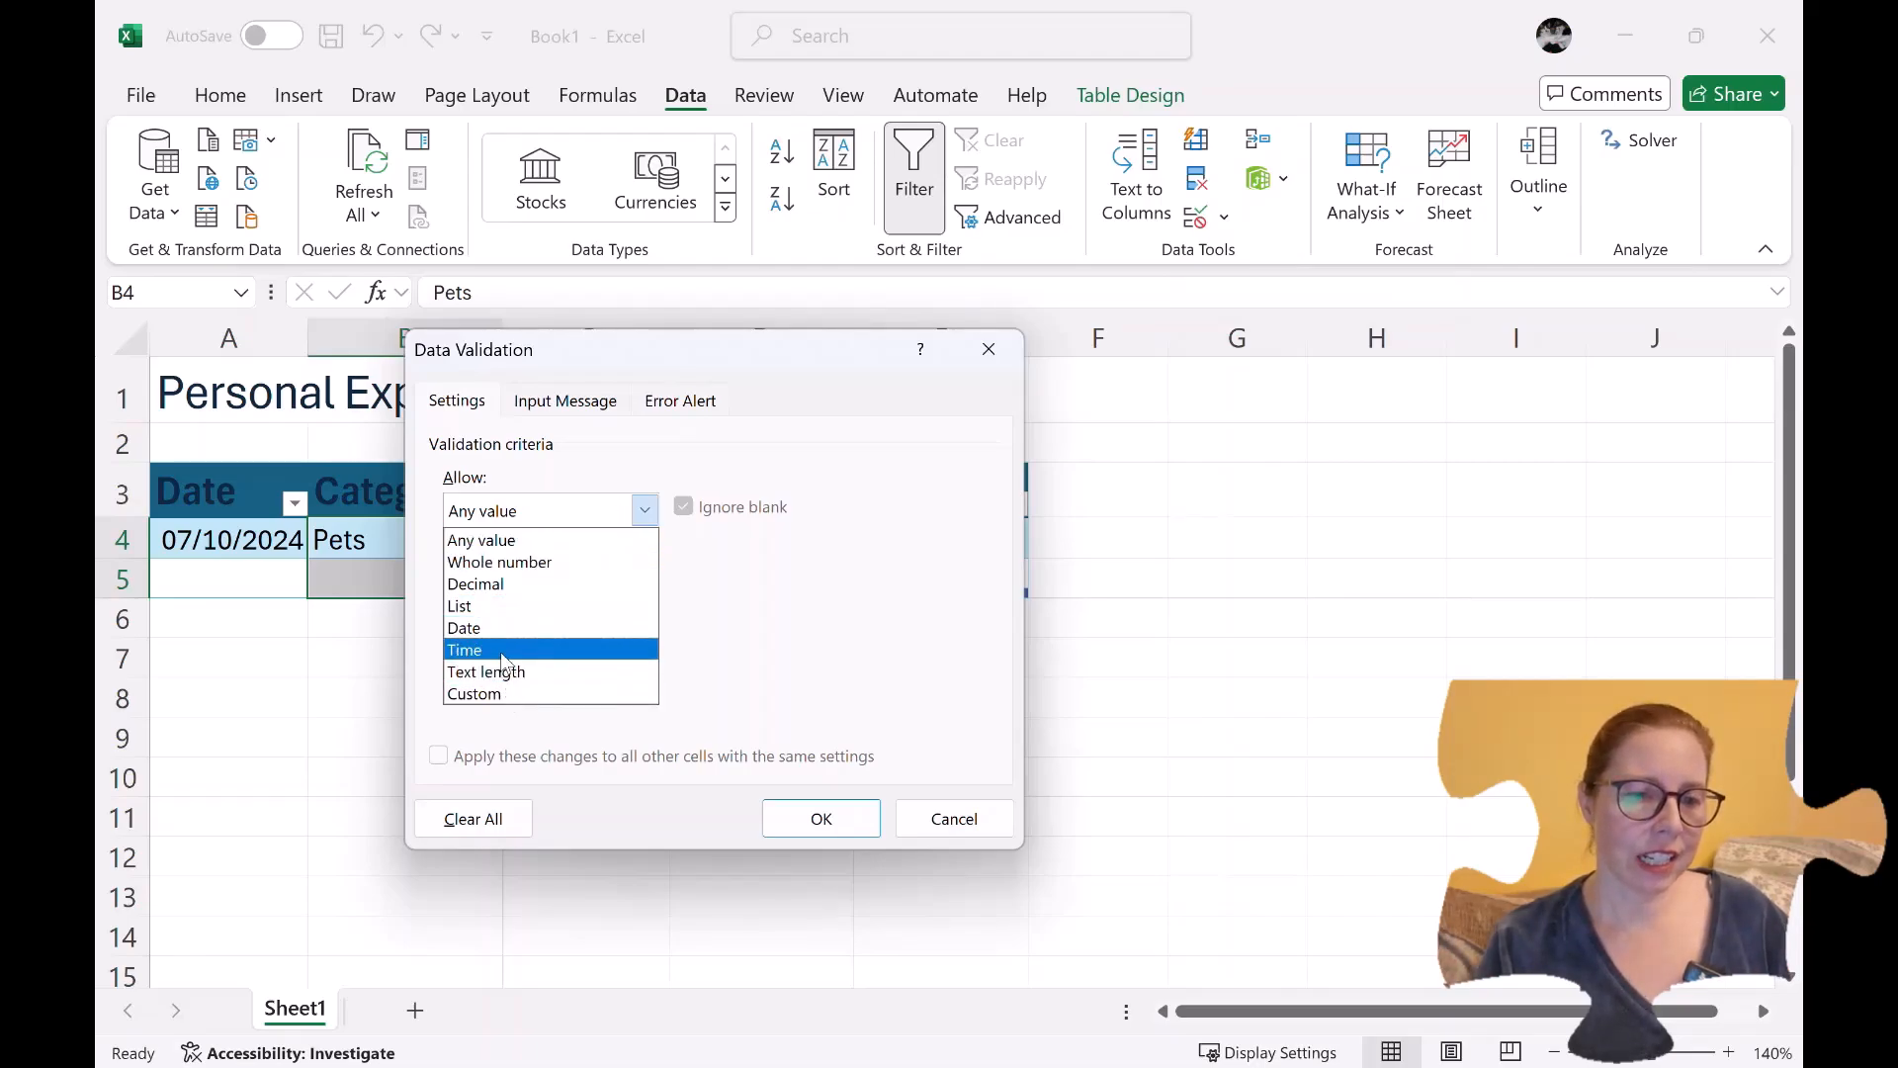
left_click(510, 606)
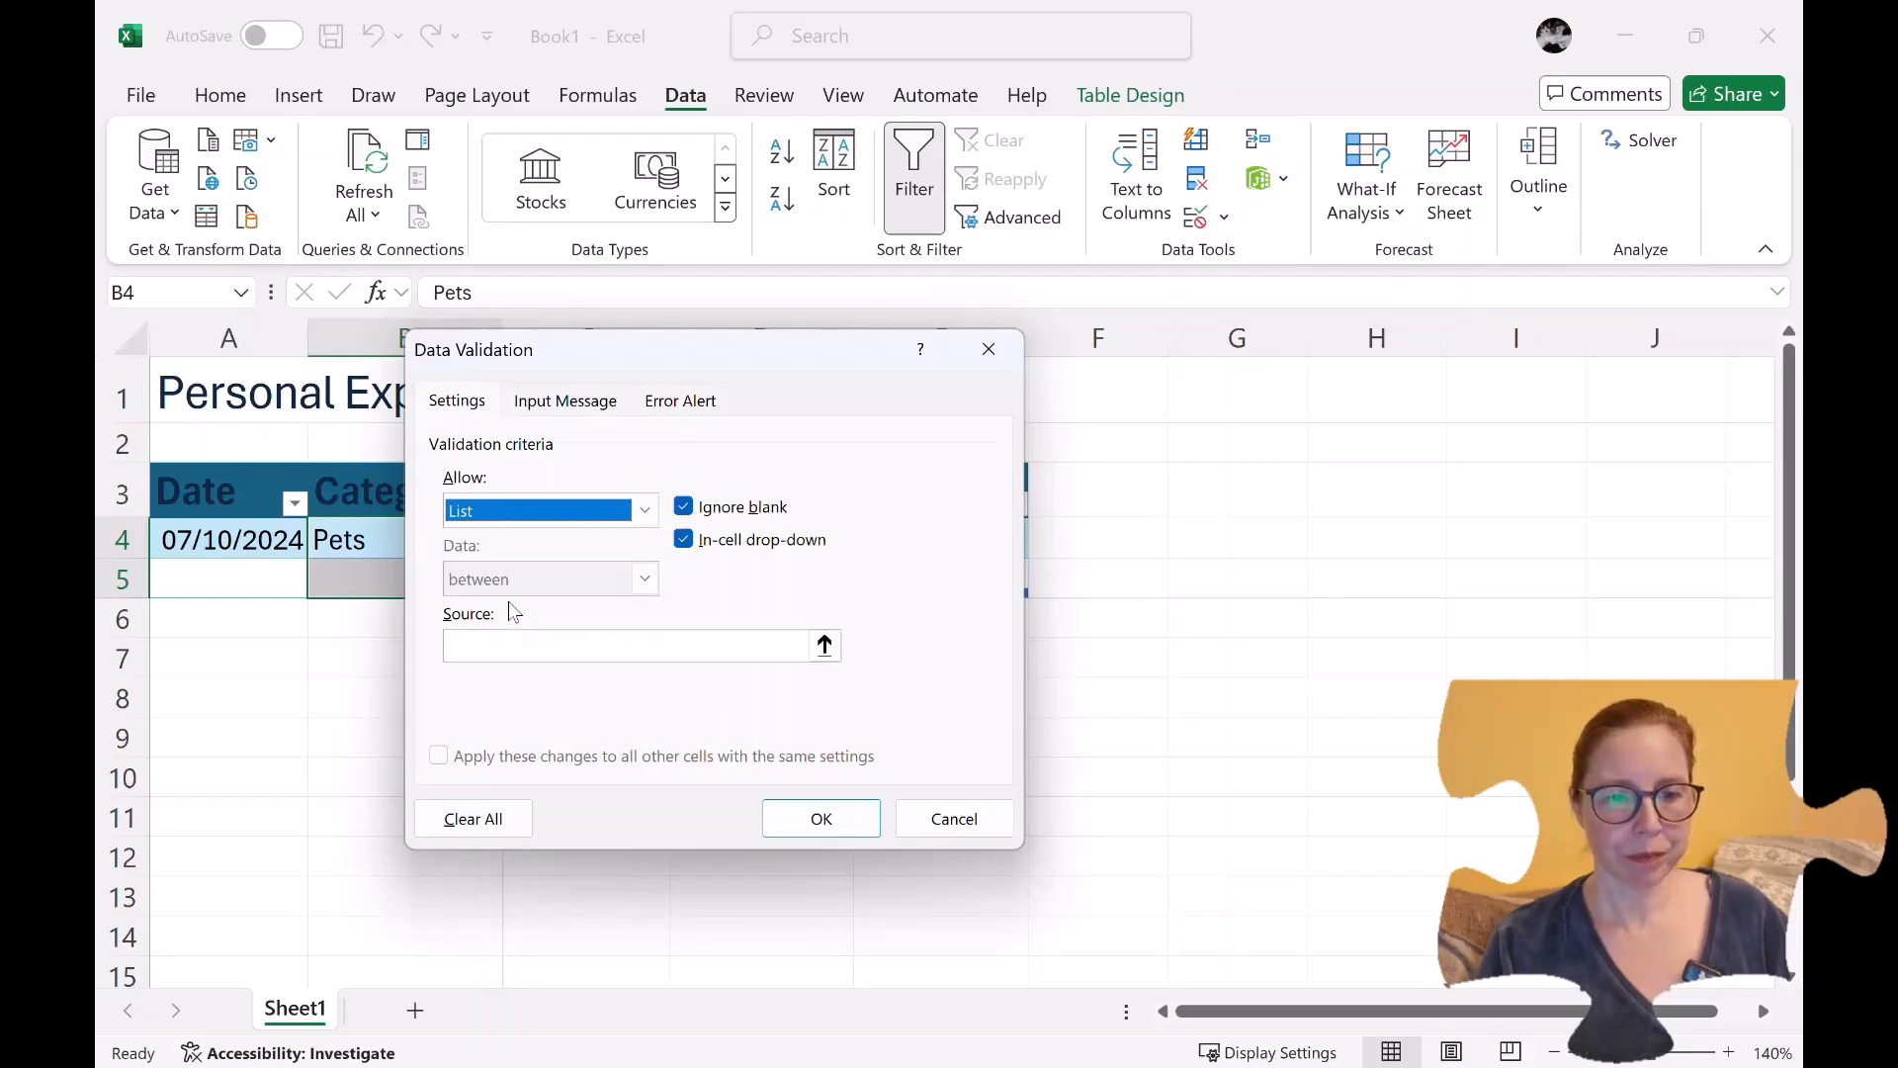
left_click(497, 643)
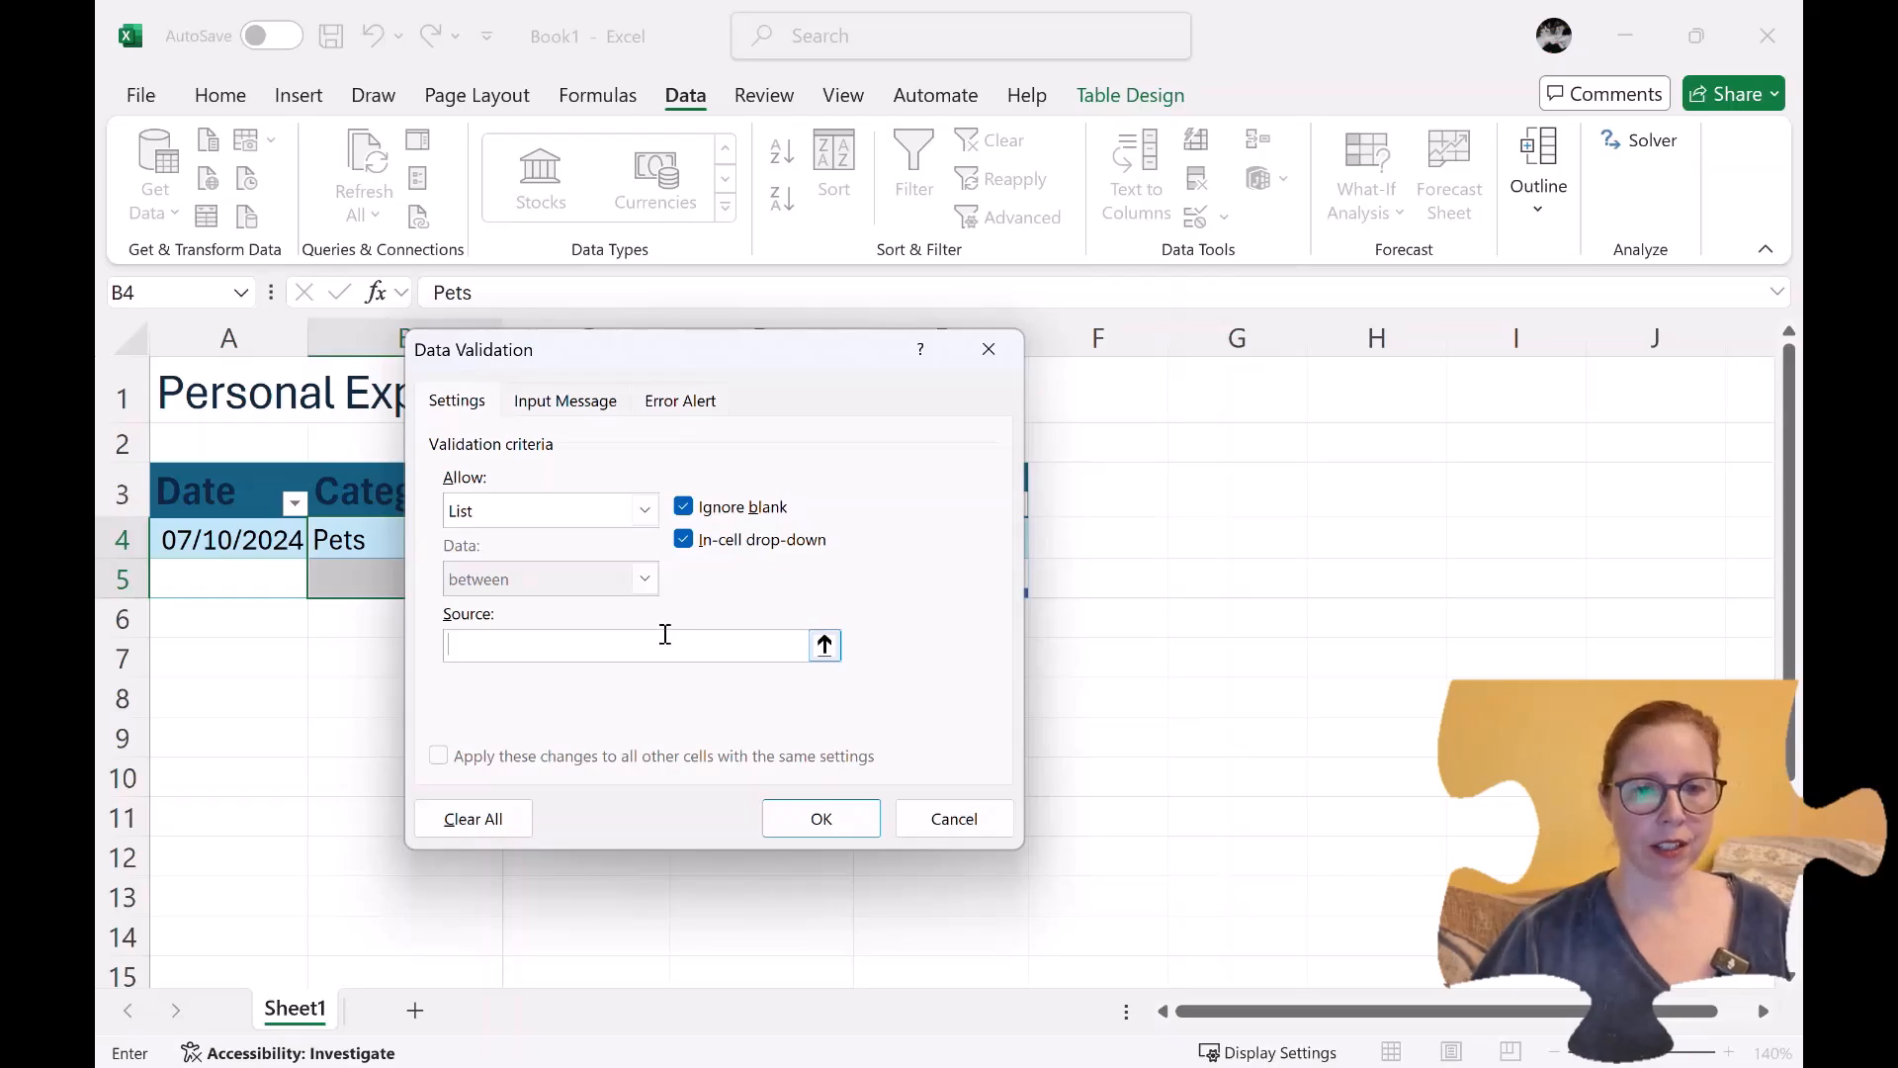
left_click(951, 818)
Add a new worksheet and name it Lookups.
left_click(415, 1010)
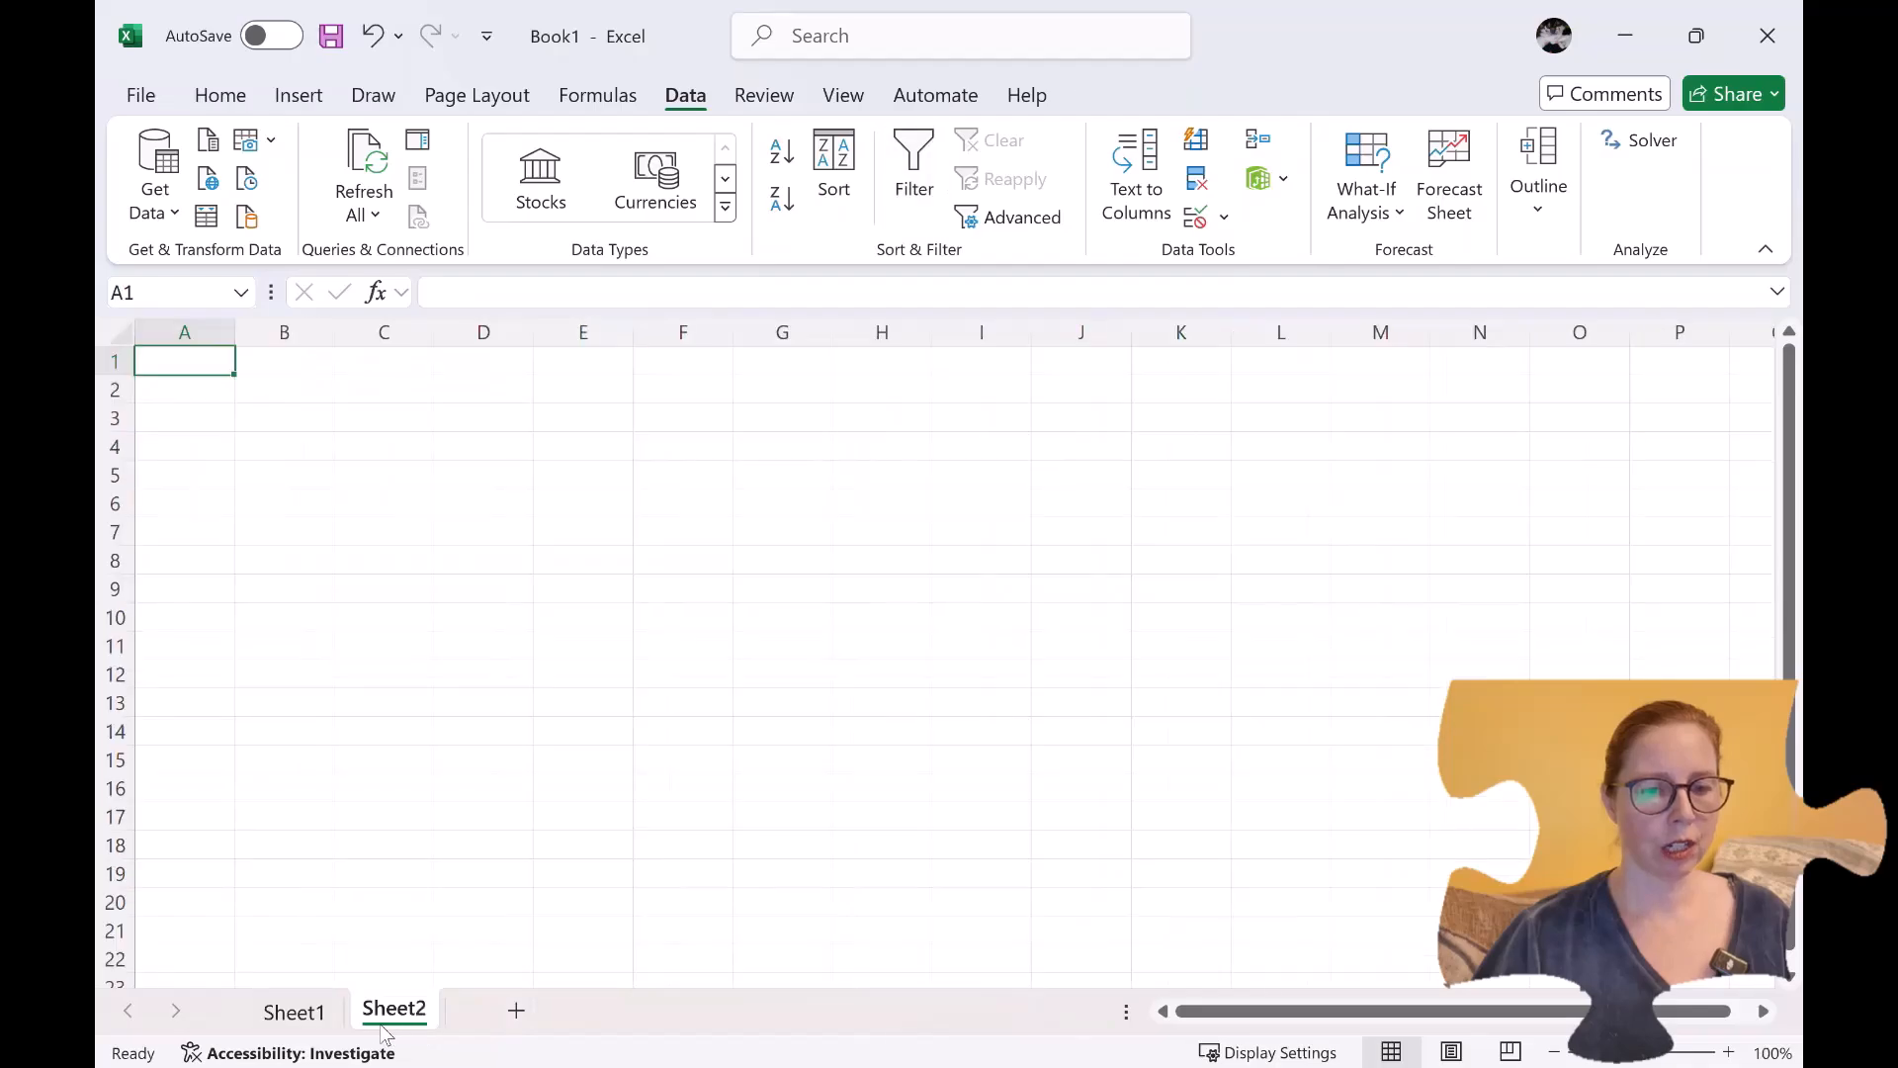
double_click(396, 1012)
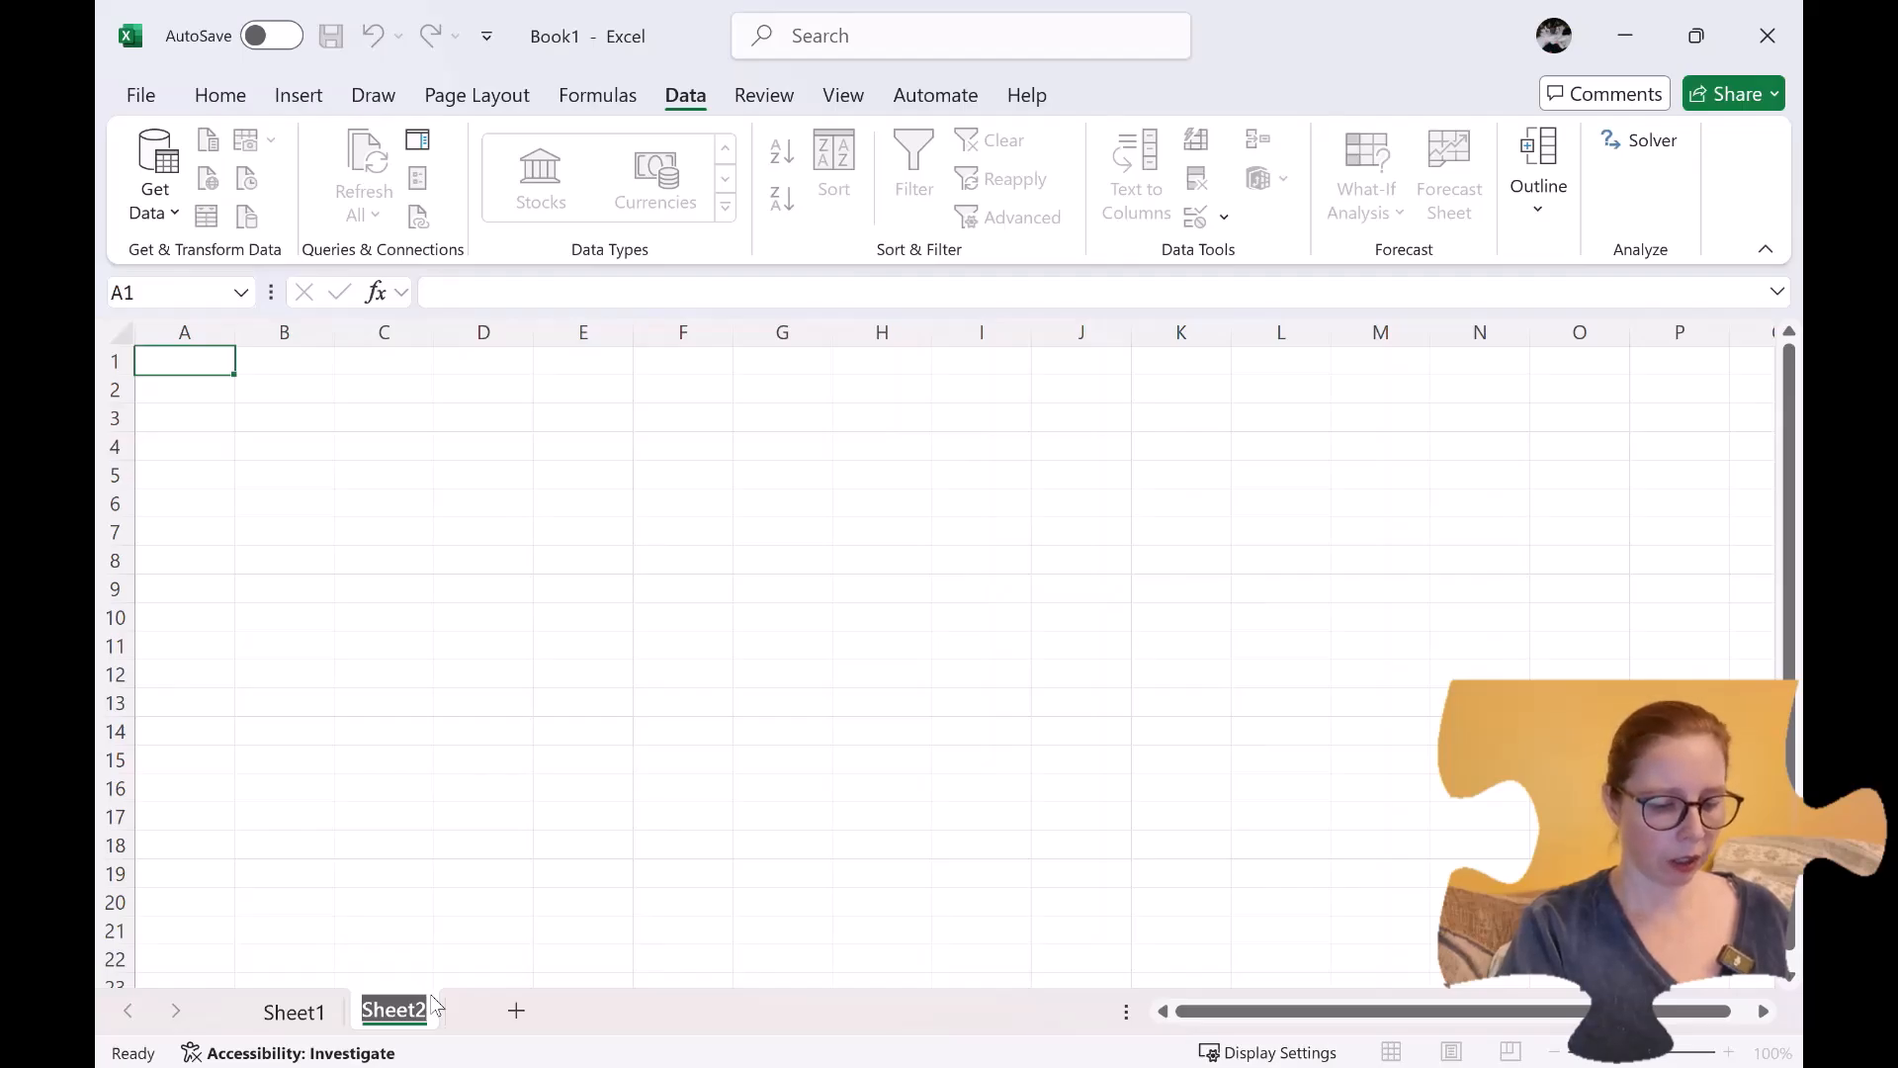
type("Lookups")
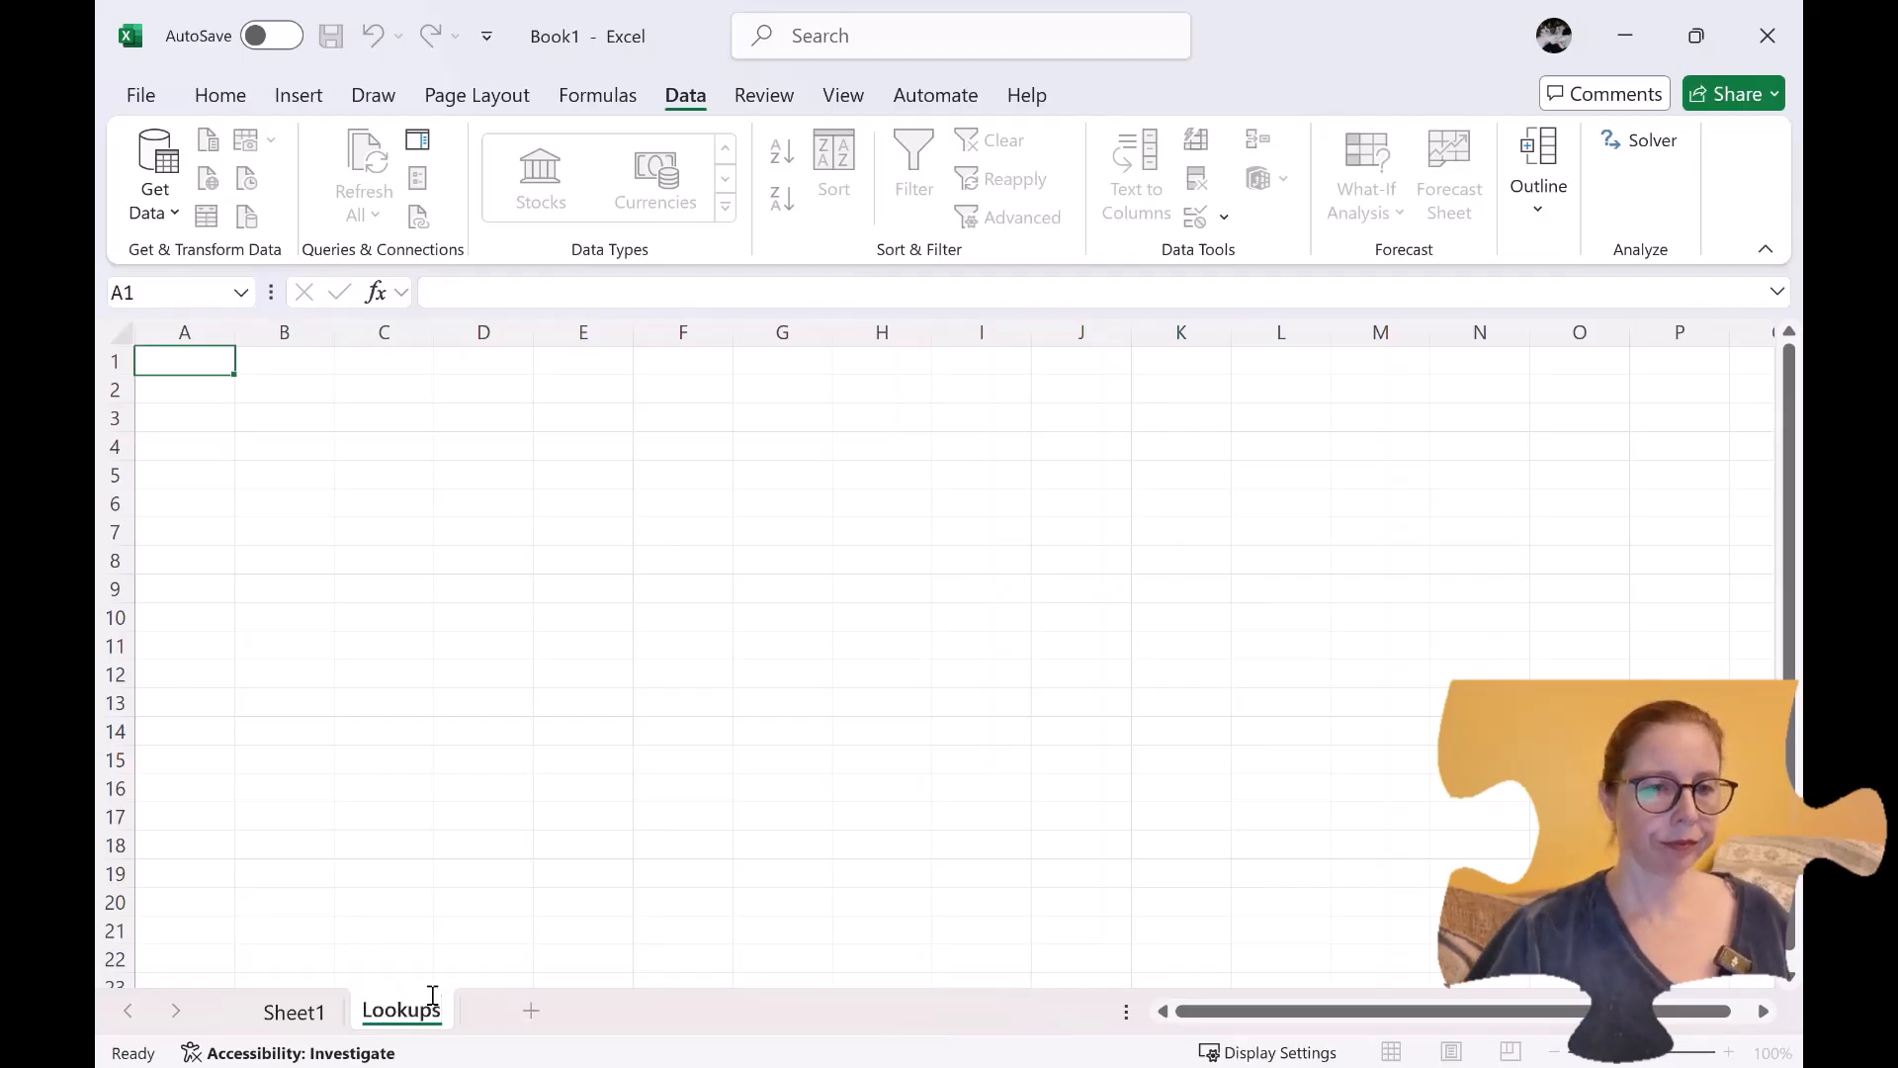
key("Return")
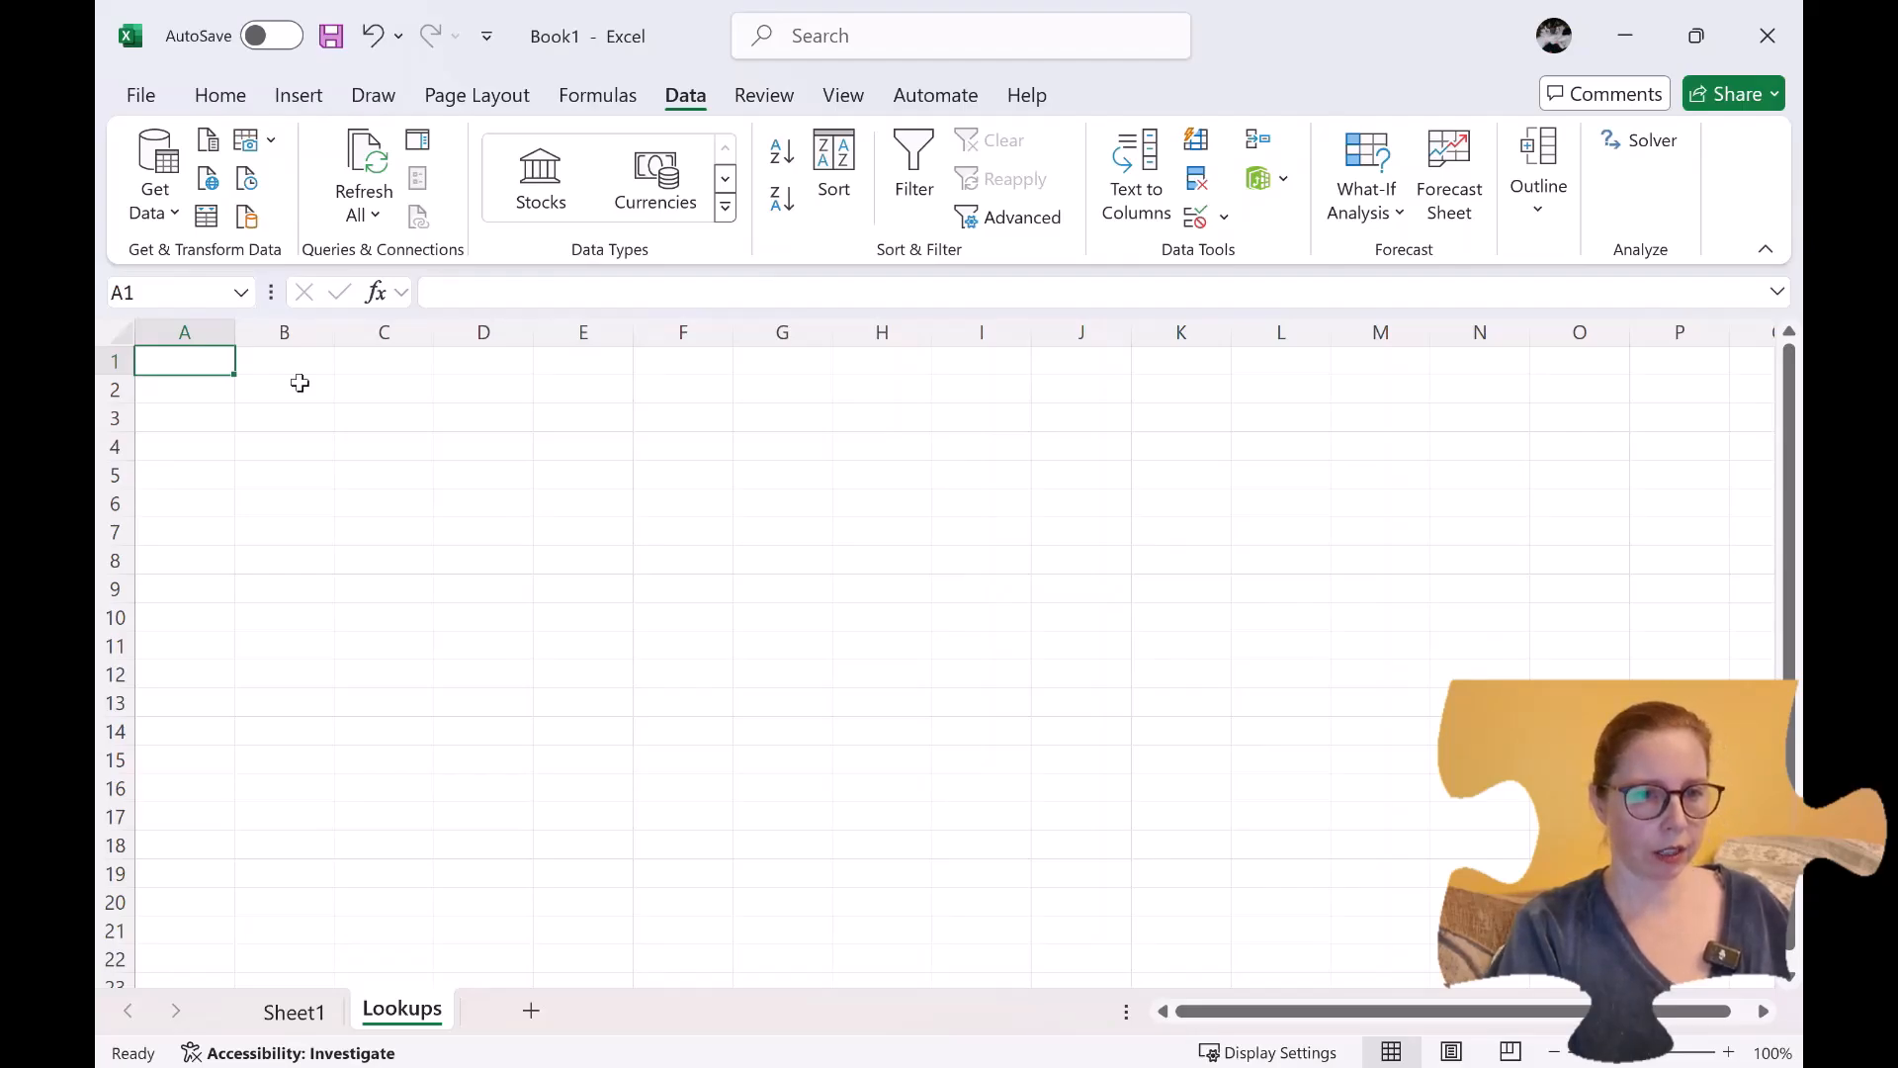
Start a lookup list with the header Category in A1 and the entries Pets and House in A2:A3.
type("Category")
key("Return")
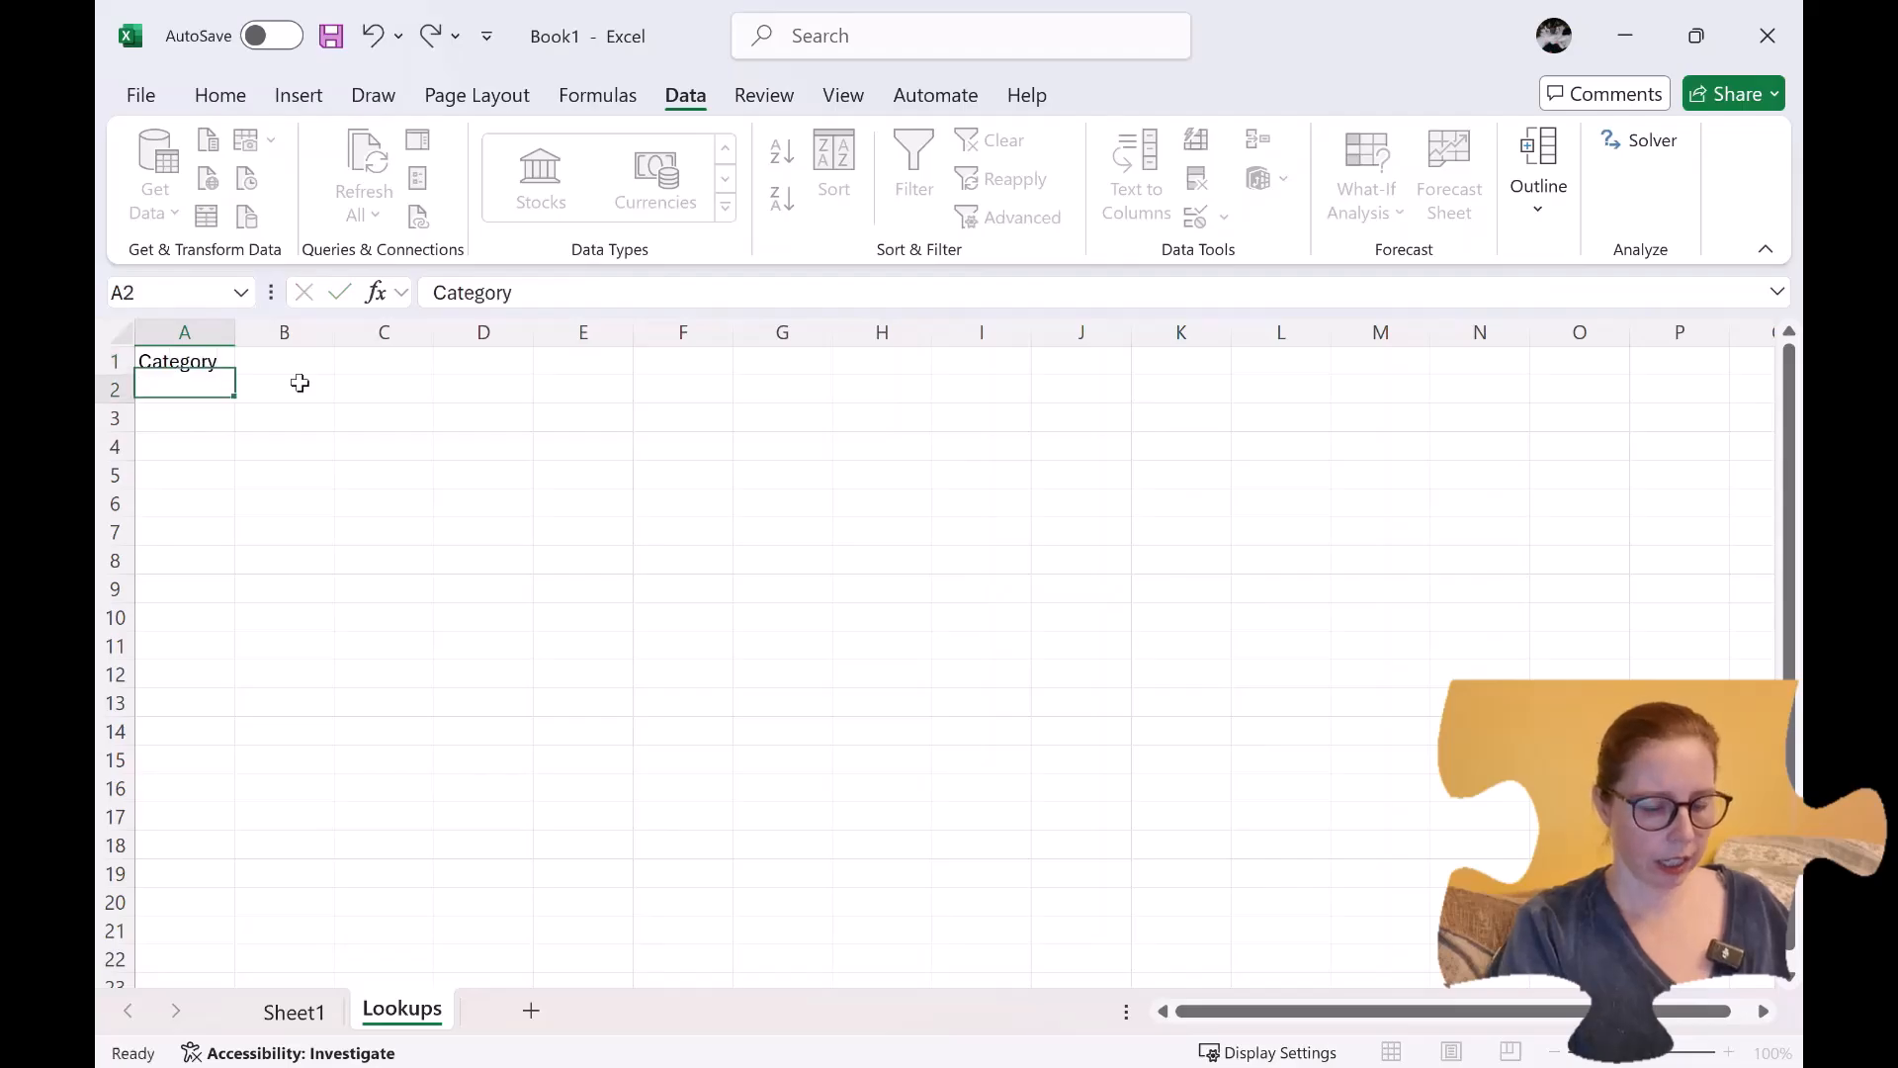
type("Pe")
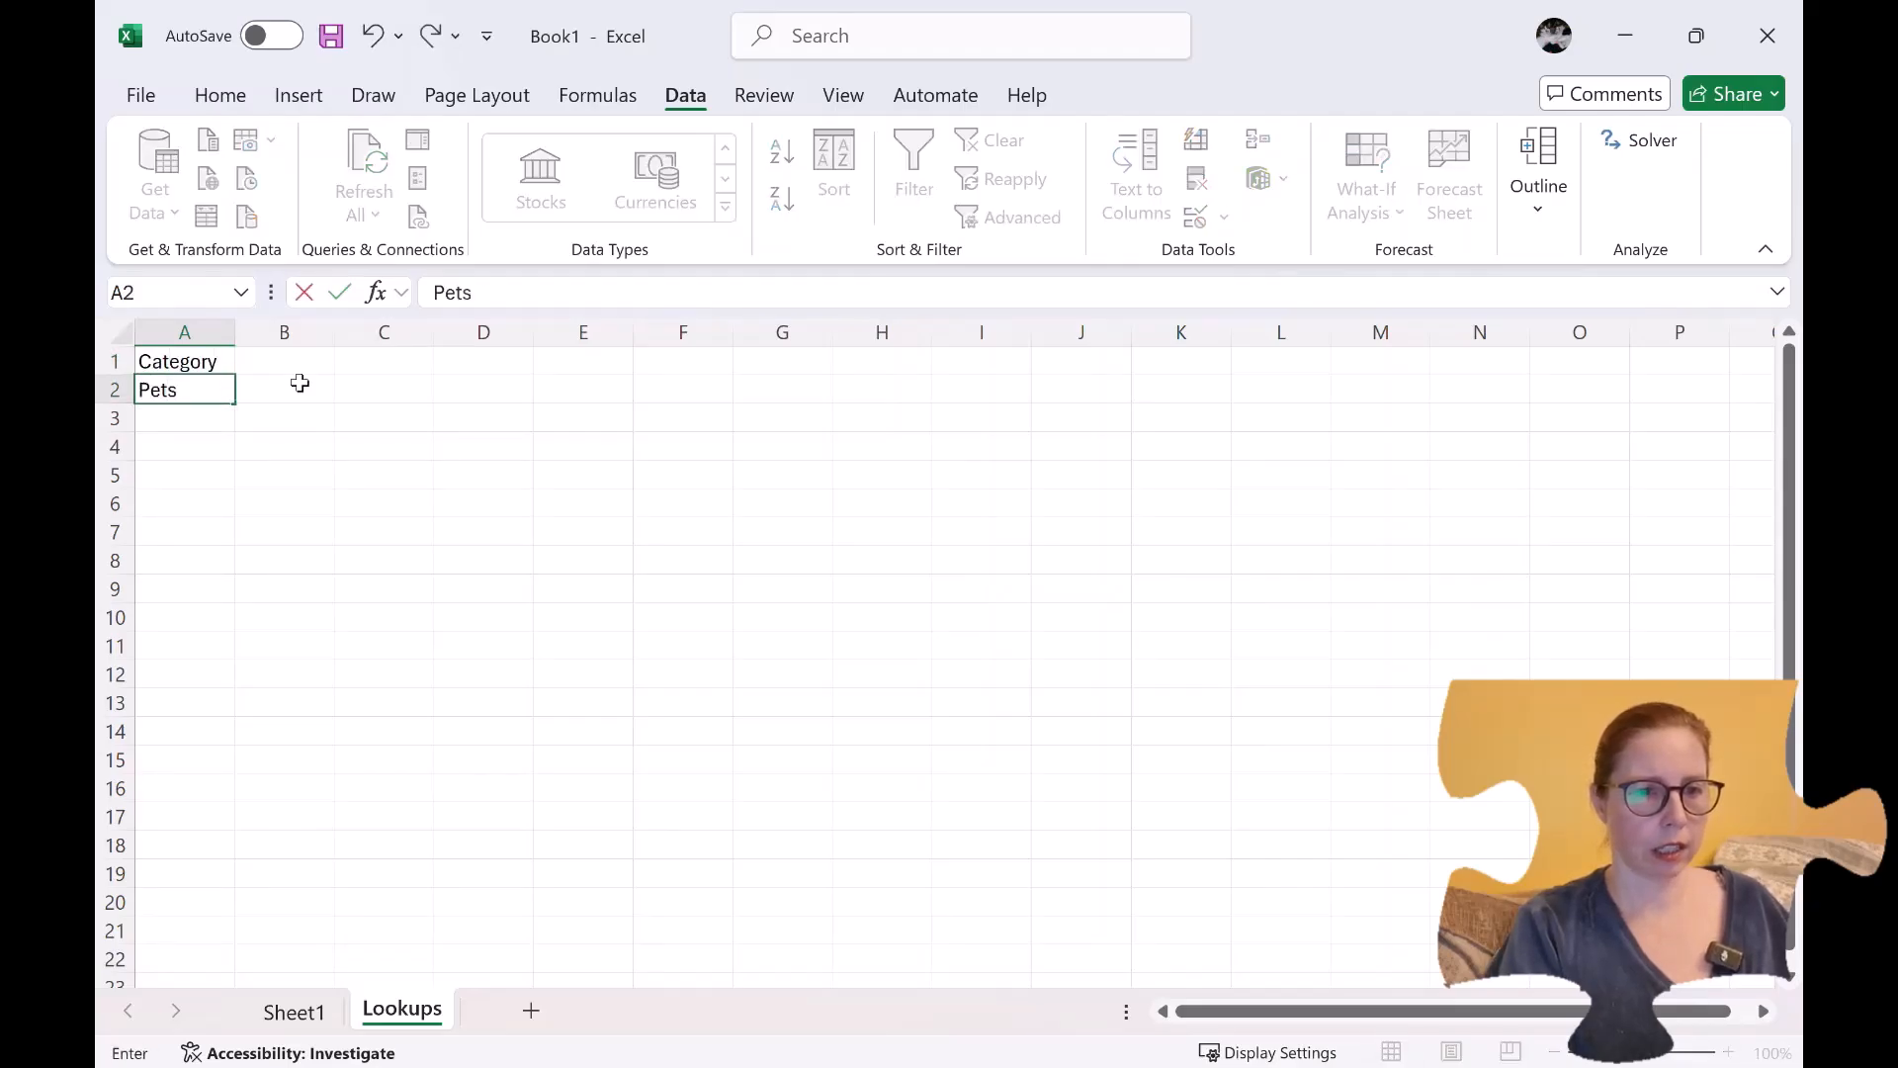
type("ts")
key("Return")
type("H")
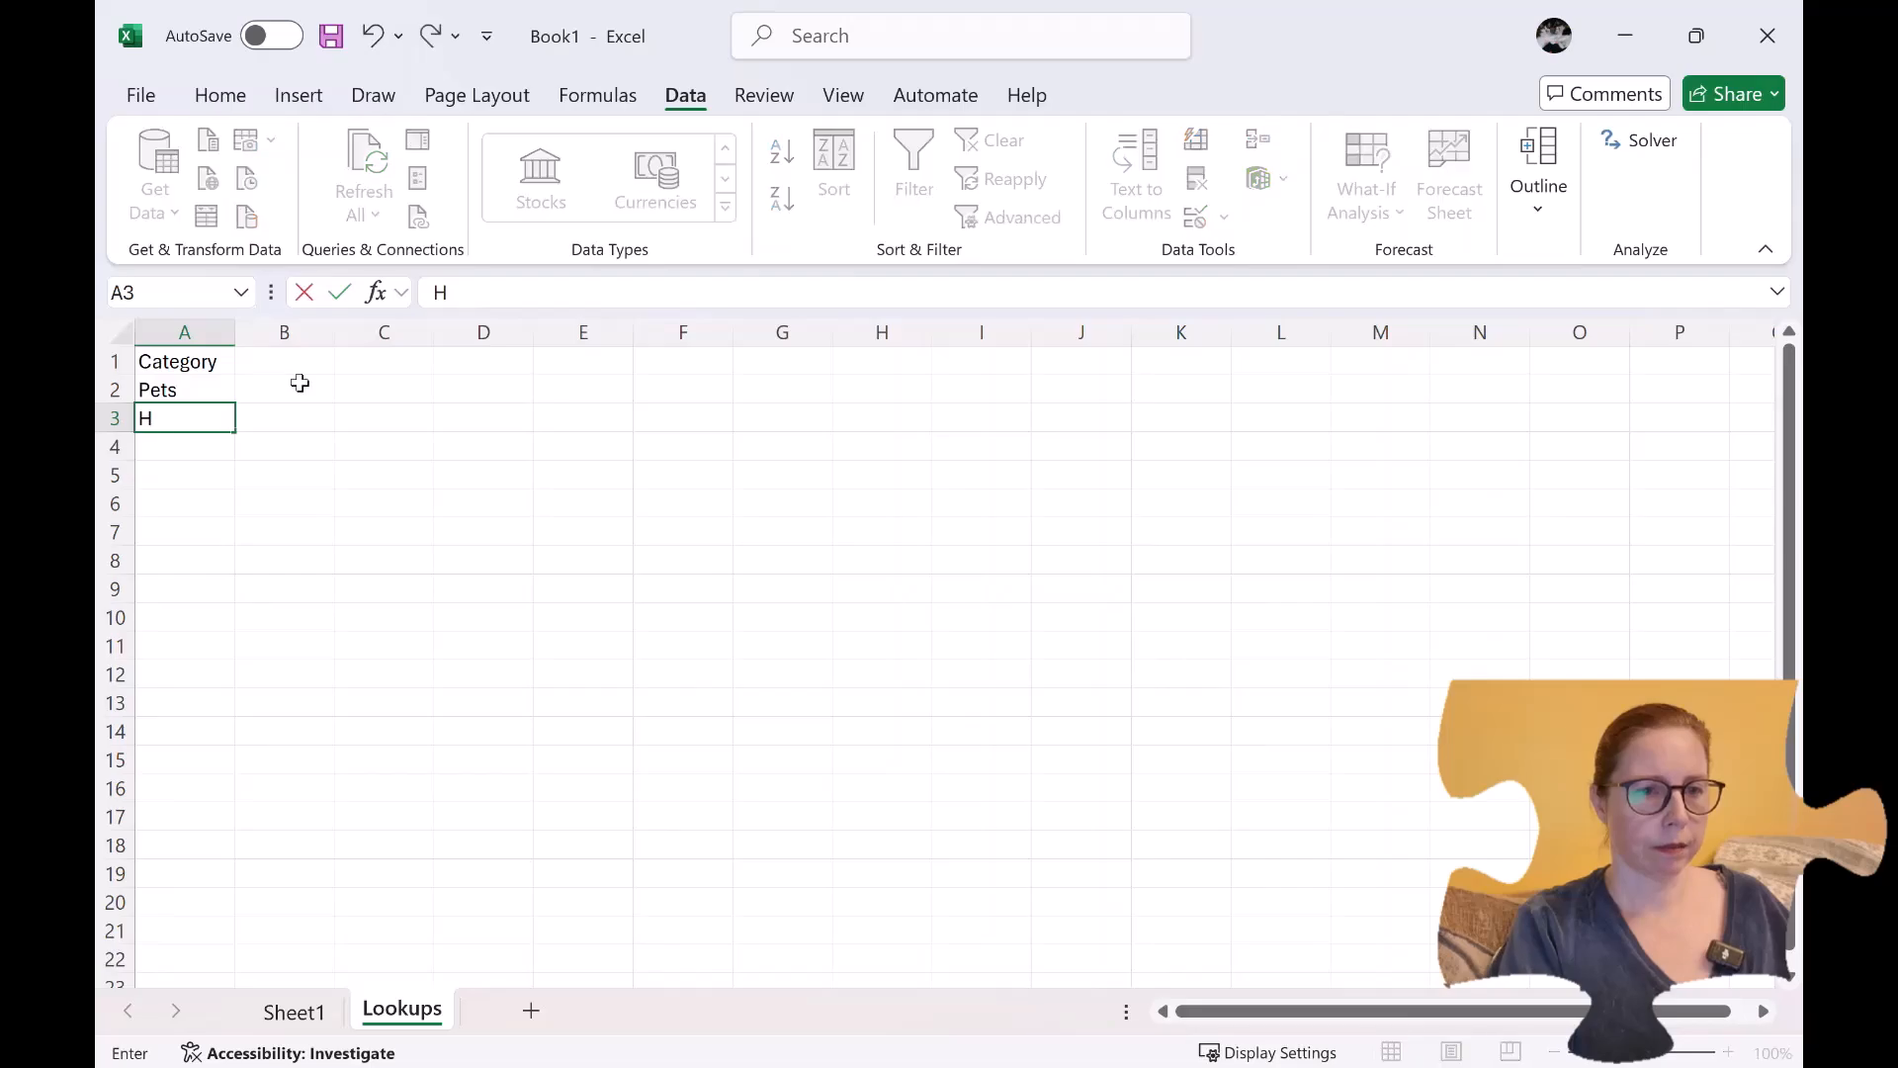
type("ouse")
key("Return")
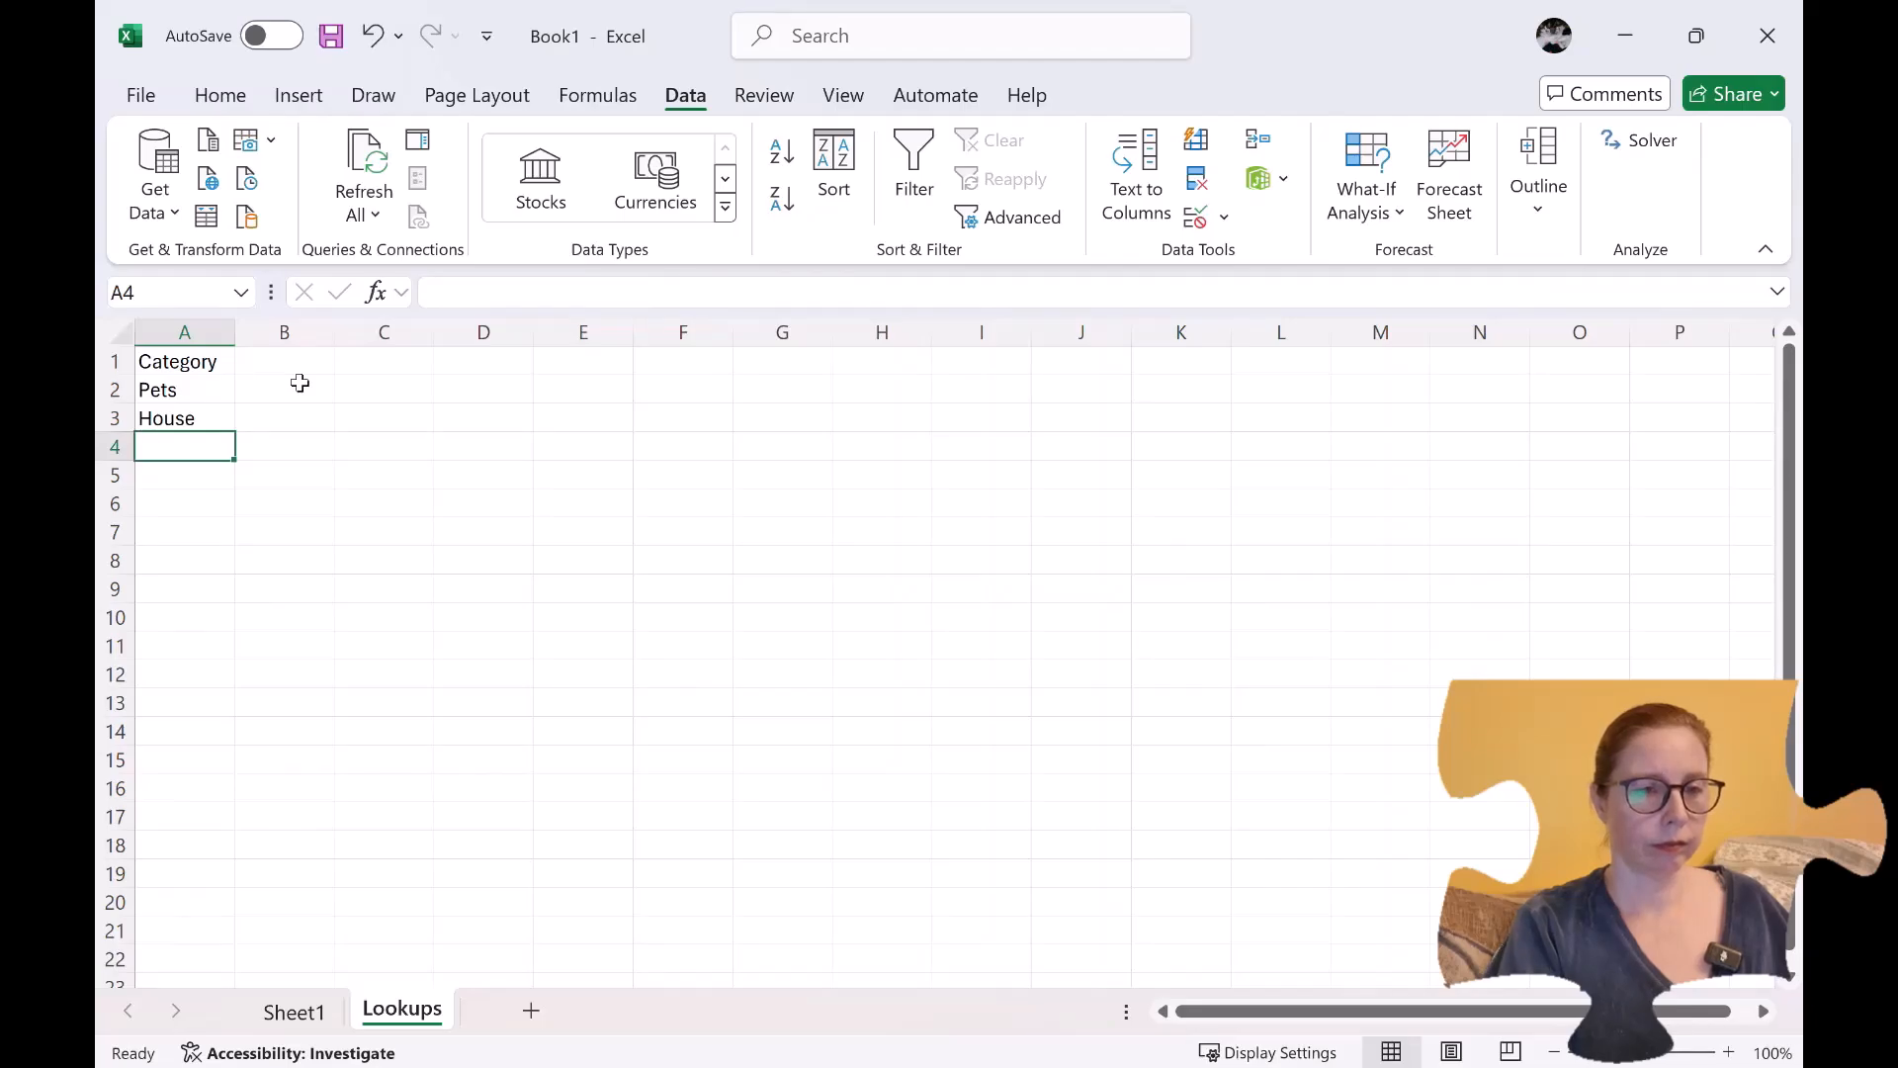
Extend the category list with Food, Travel, Misc and Insurance in A4:A7.
type("Food")
key("Return")
type("Travel")
key("Return")
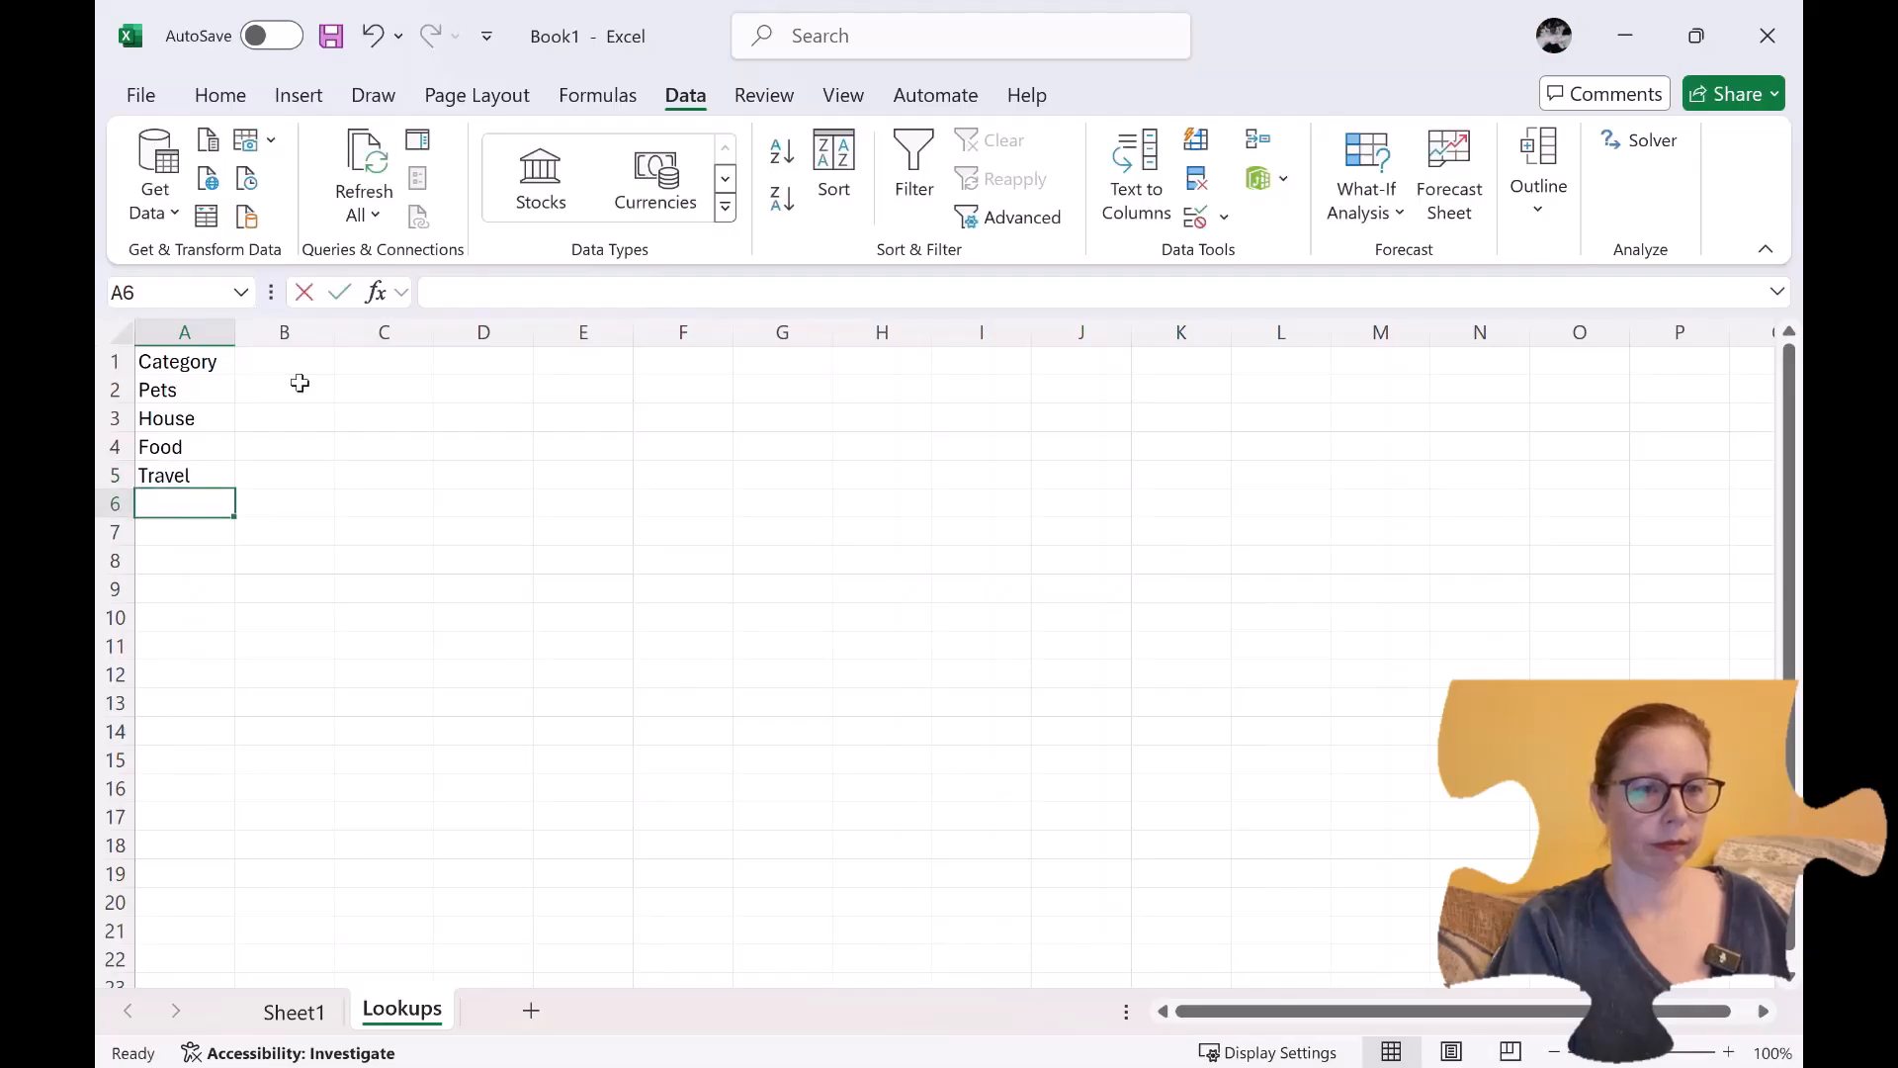
type("Misc")
key("Return")
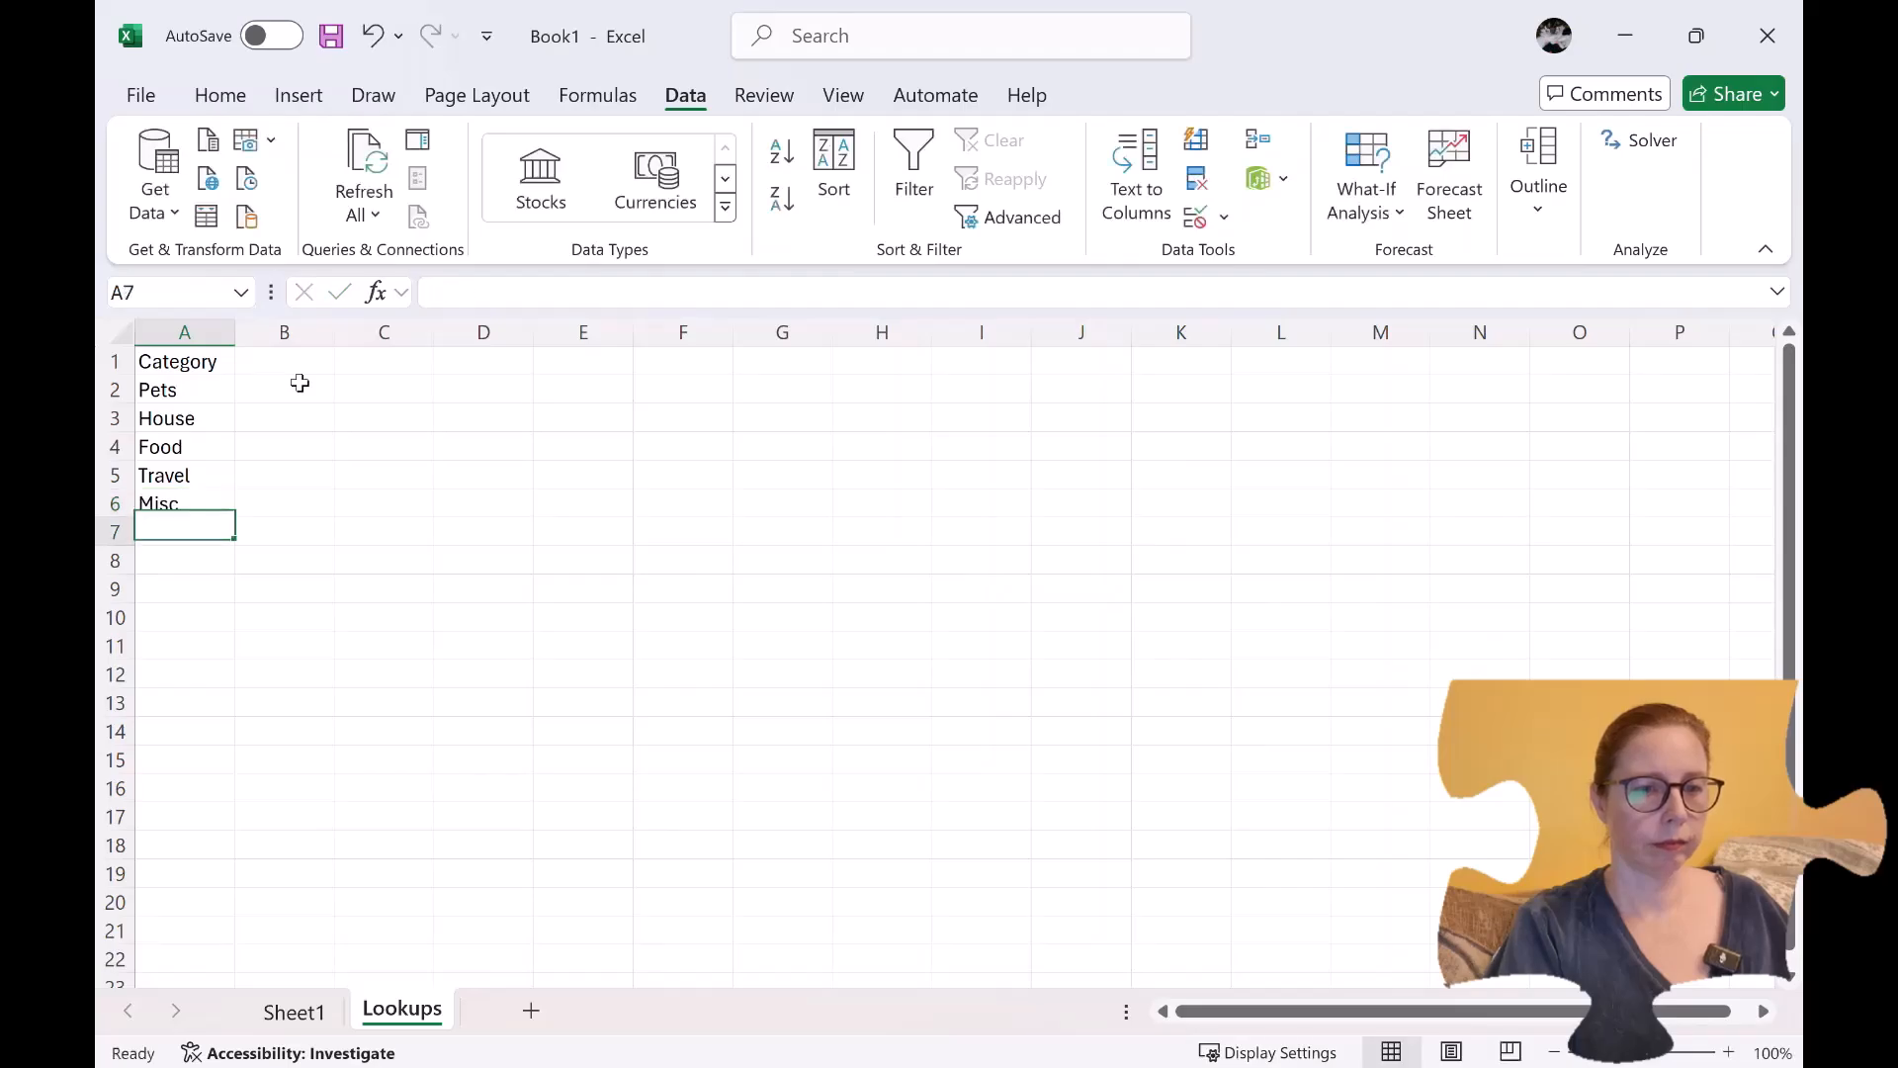
type("Insurance")
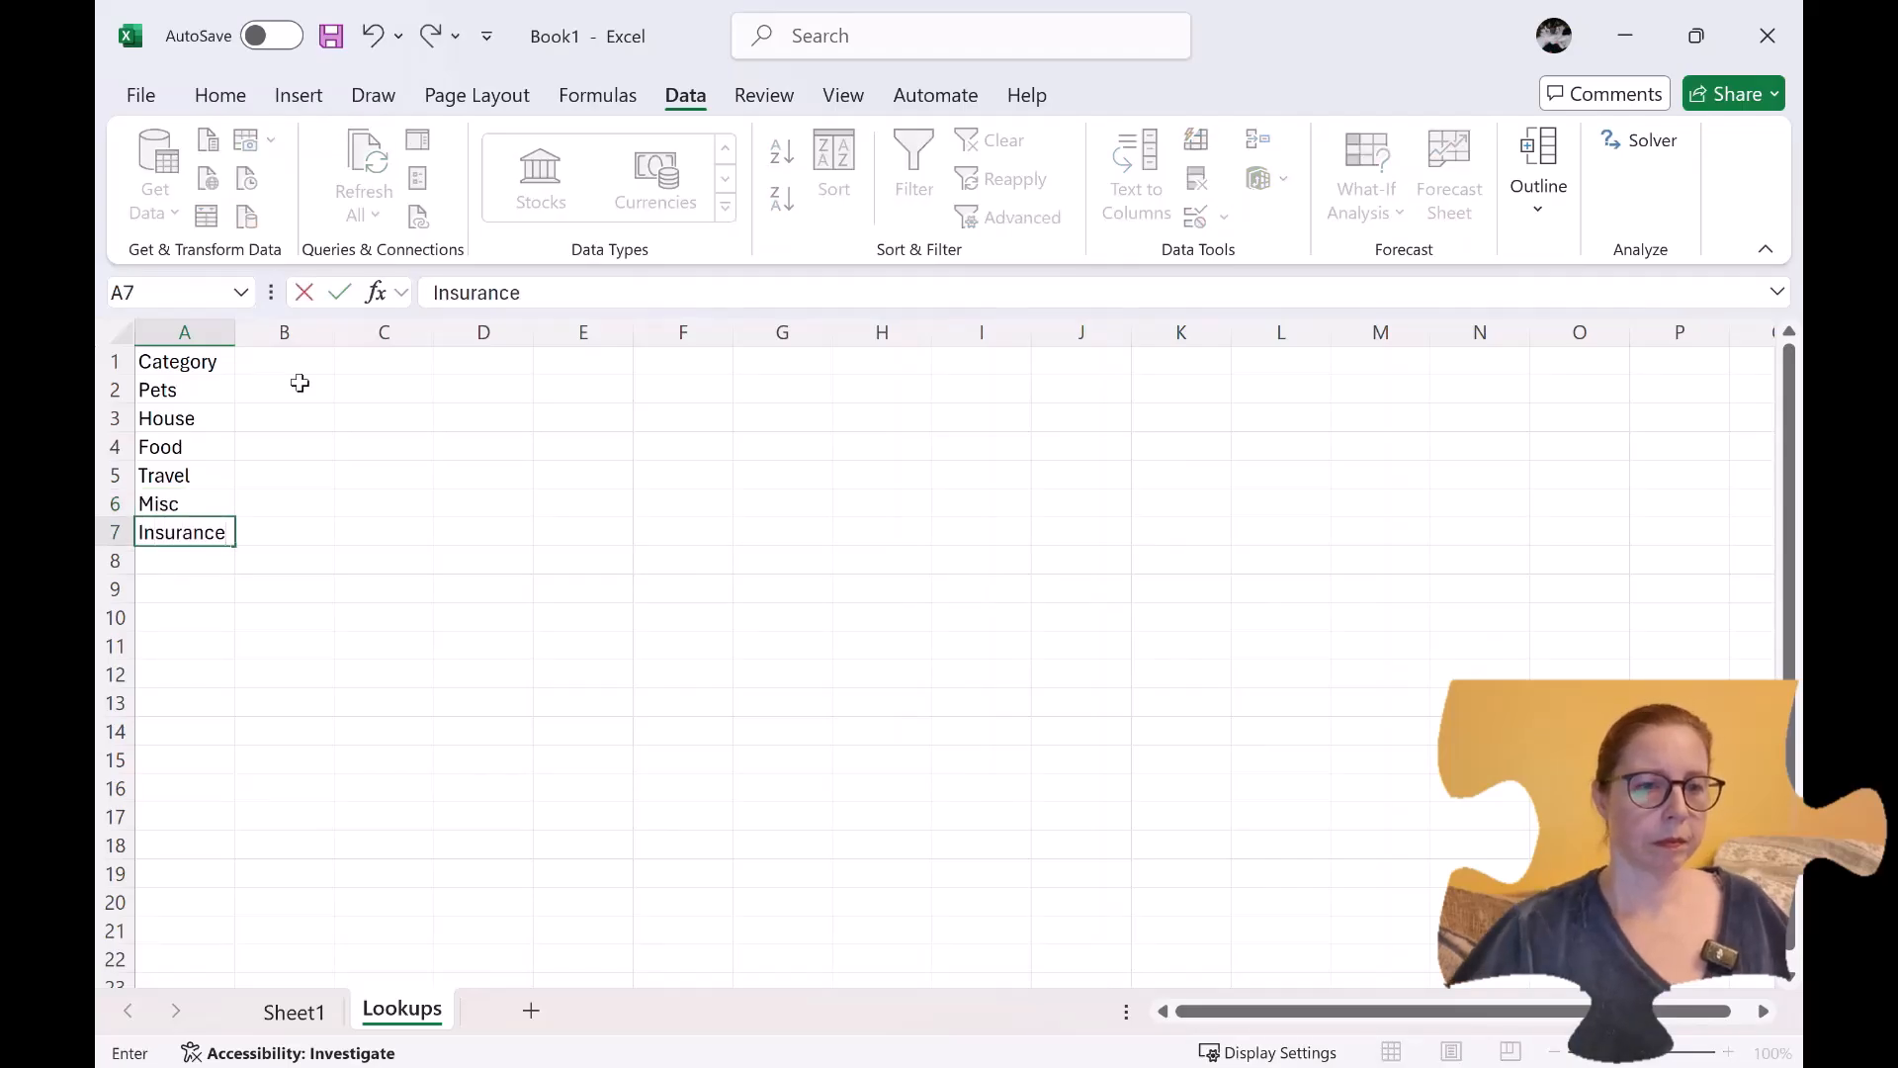
key("Return")
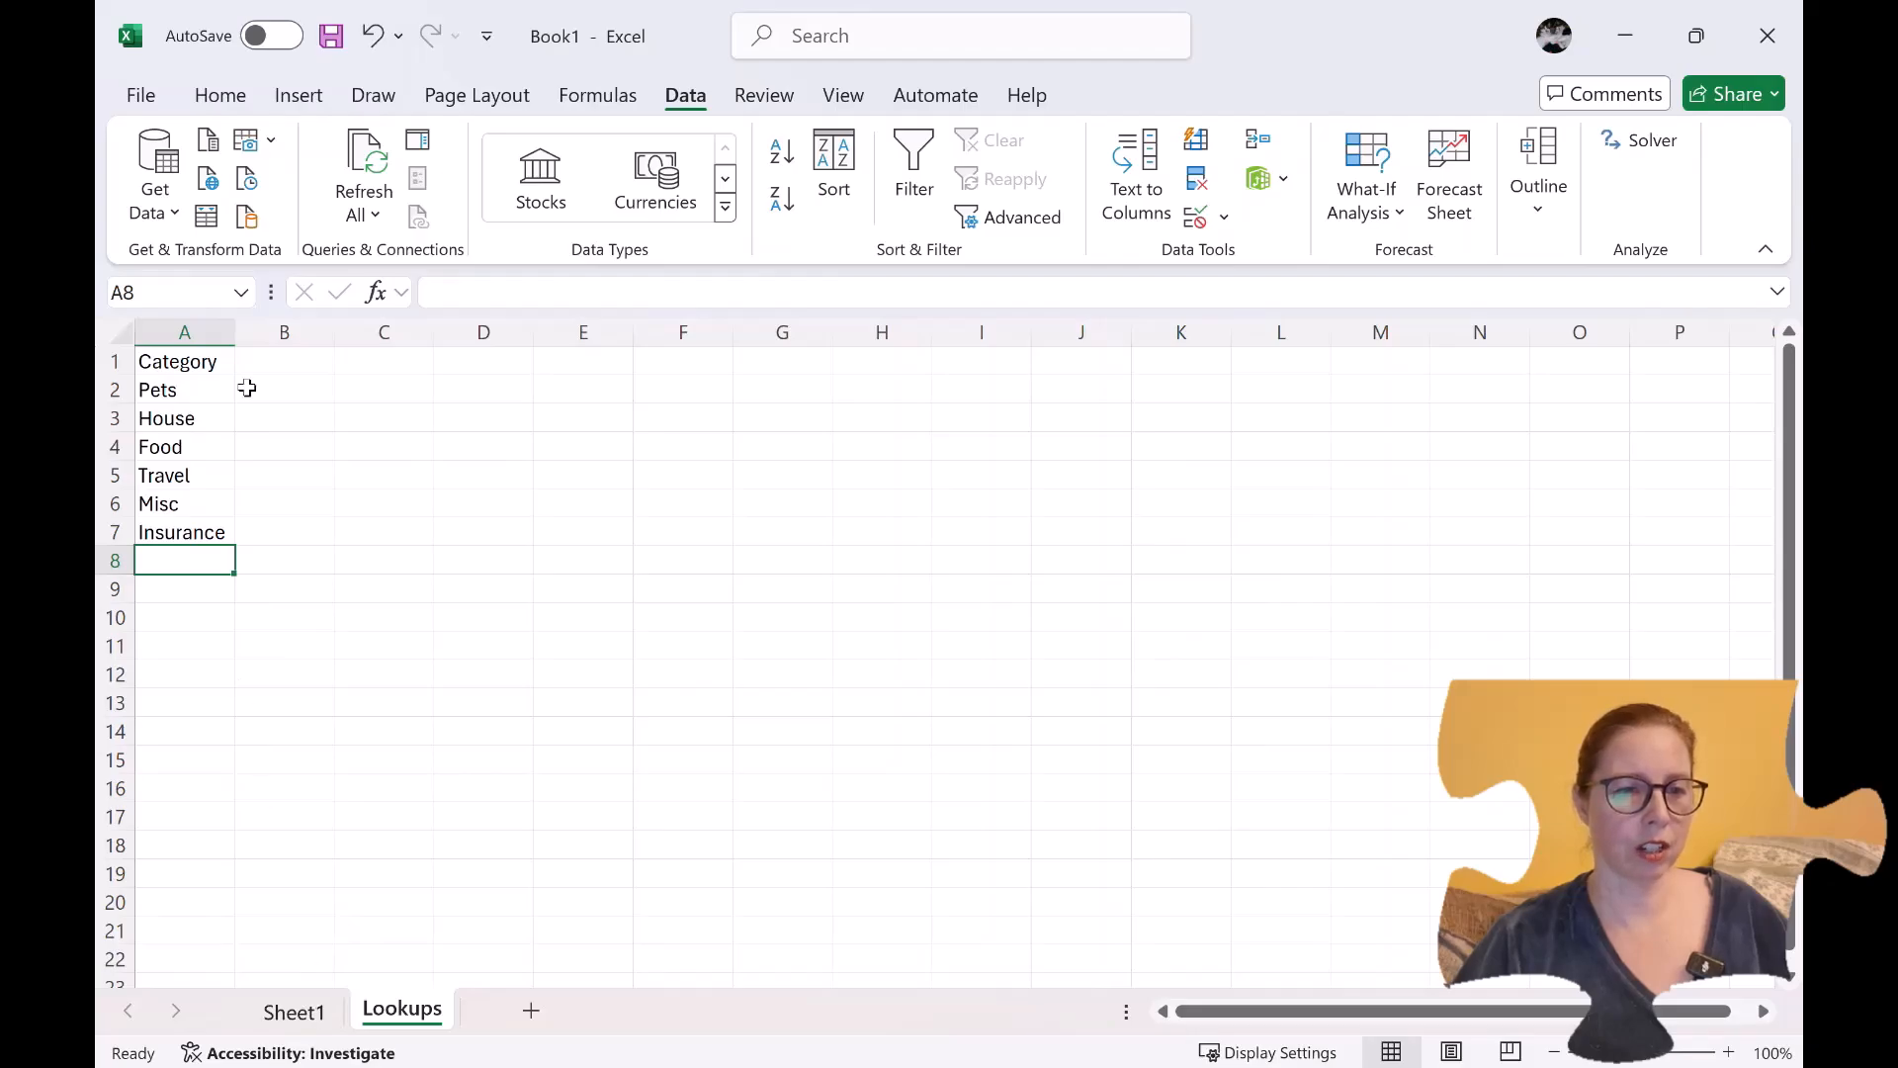
Define the named range Category for the list entries in A2:A7.
left_click_drag(195, 388, 191, 535)
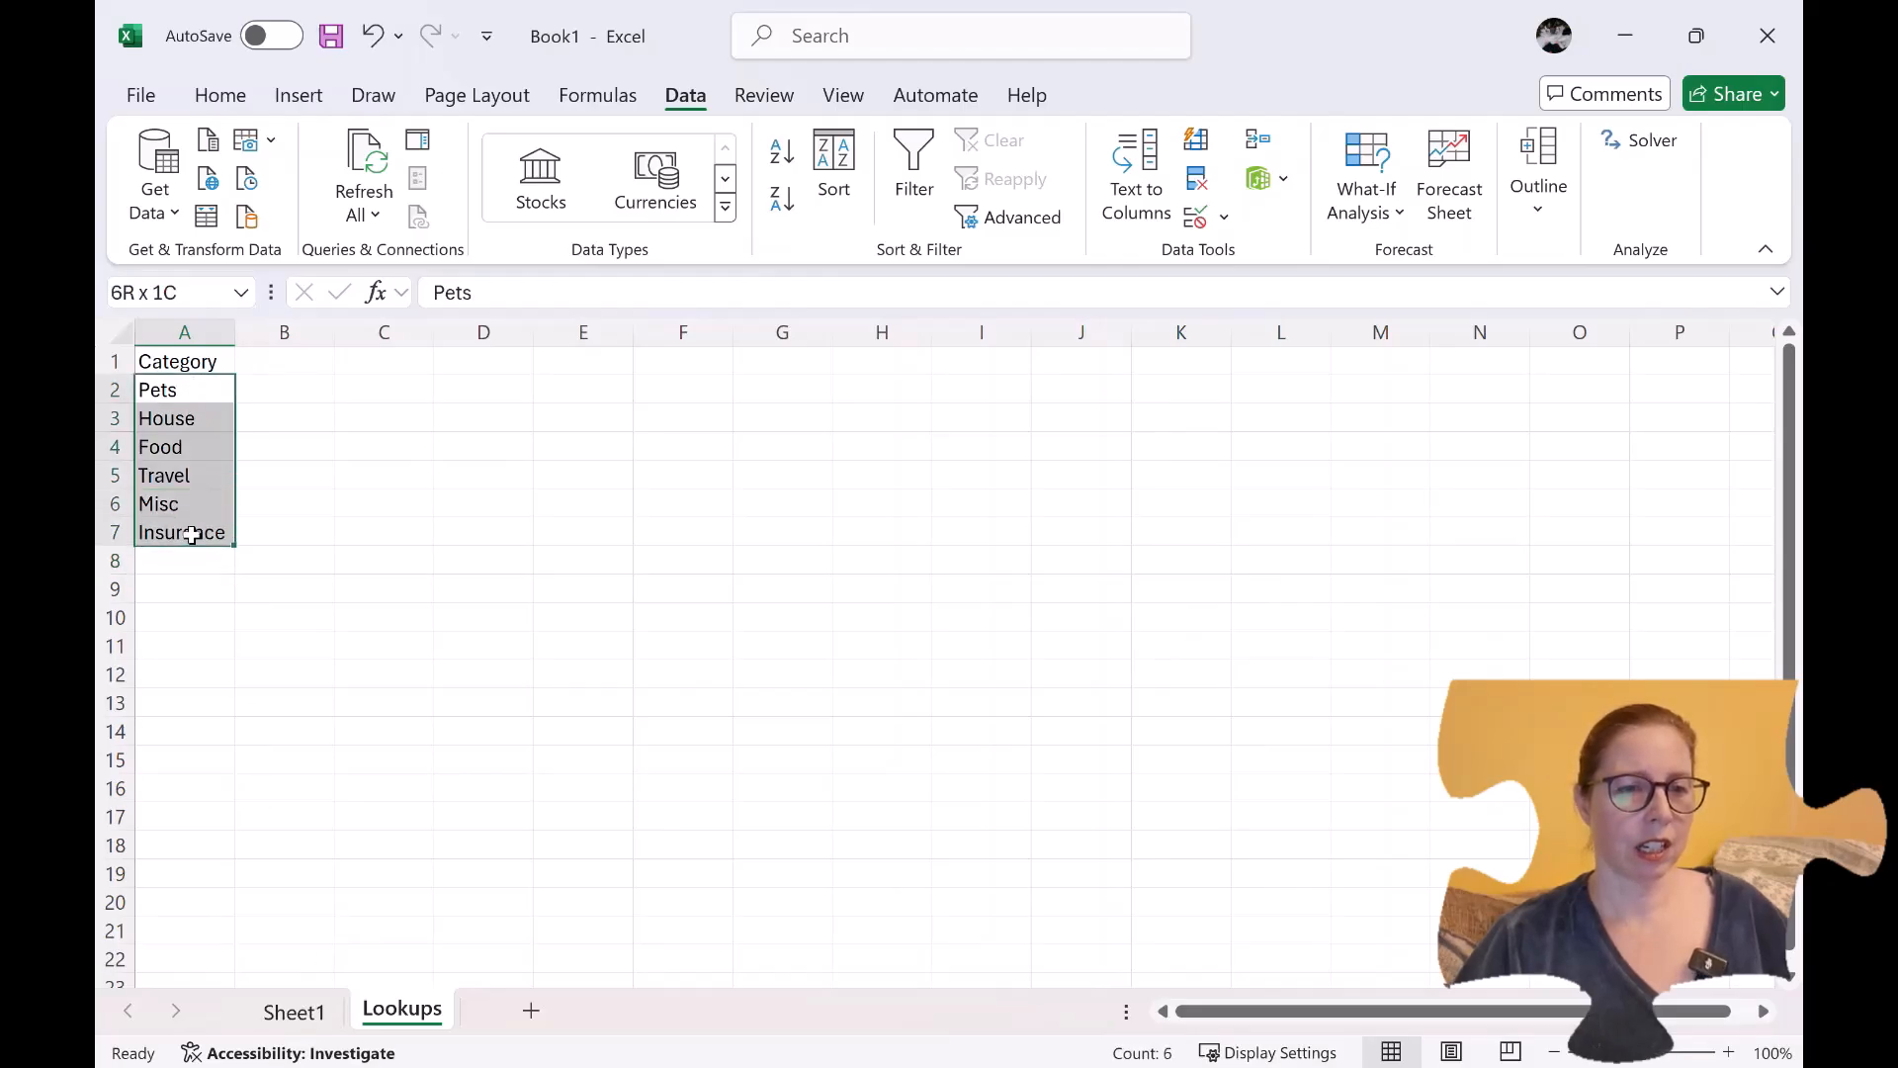
left_click(172, 294)
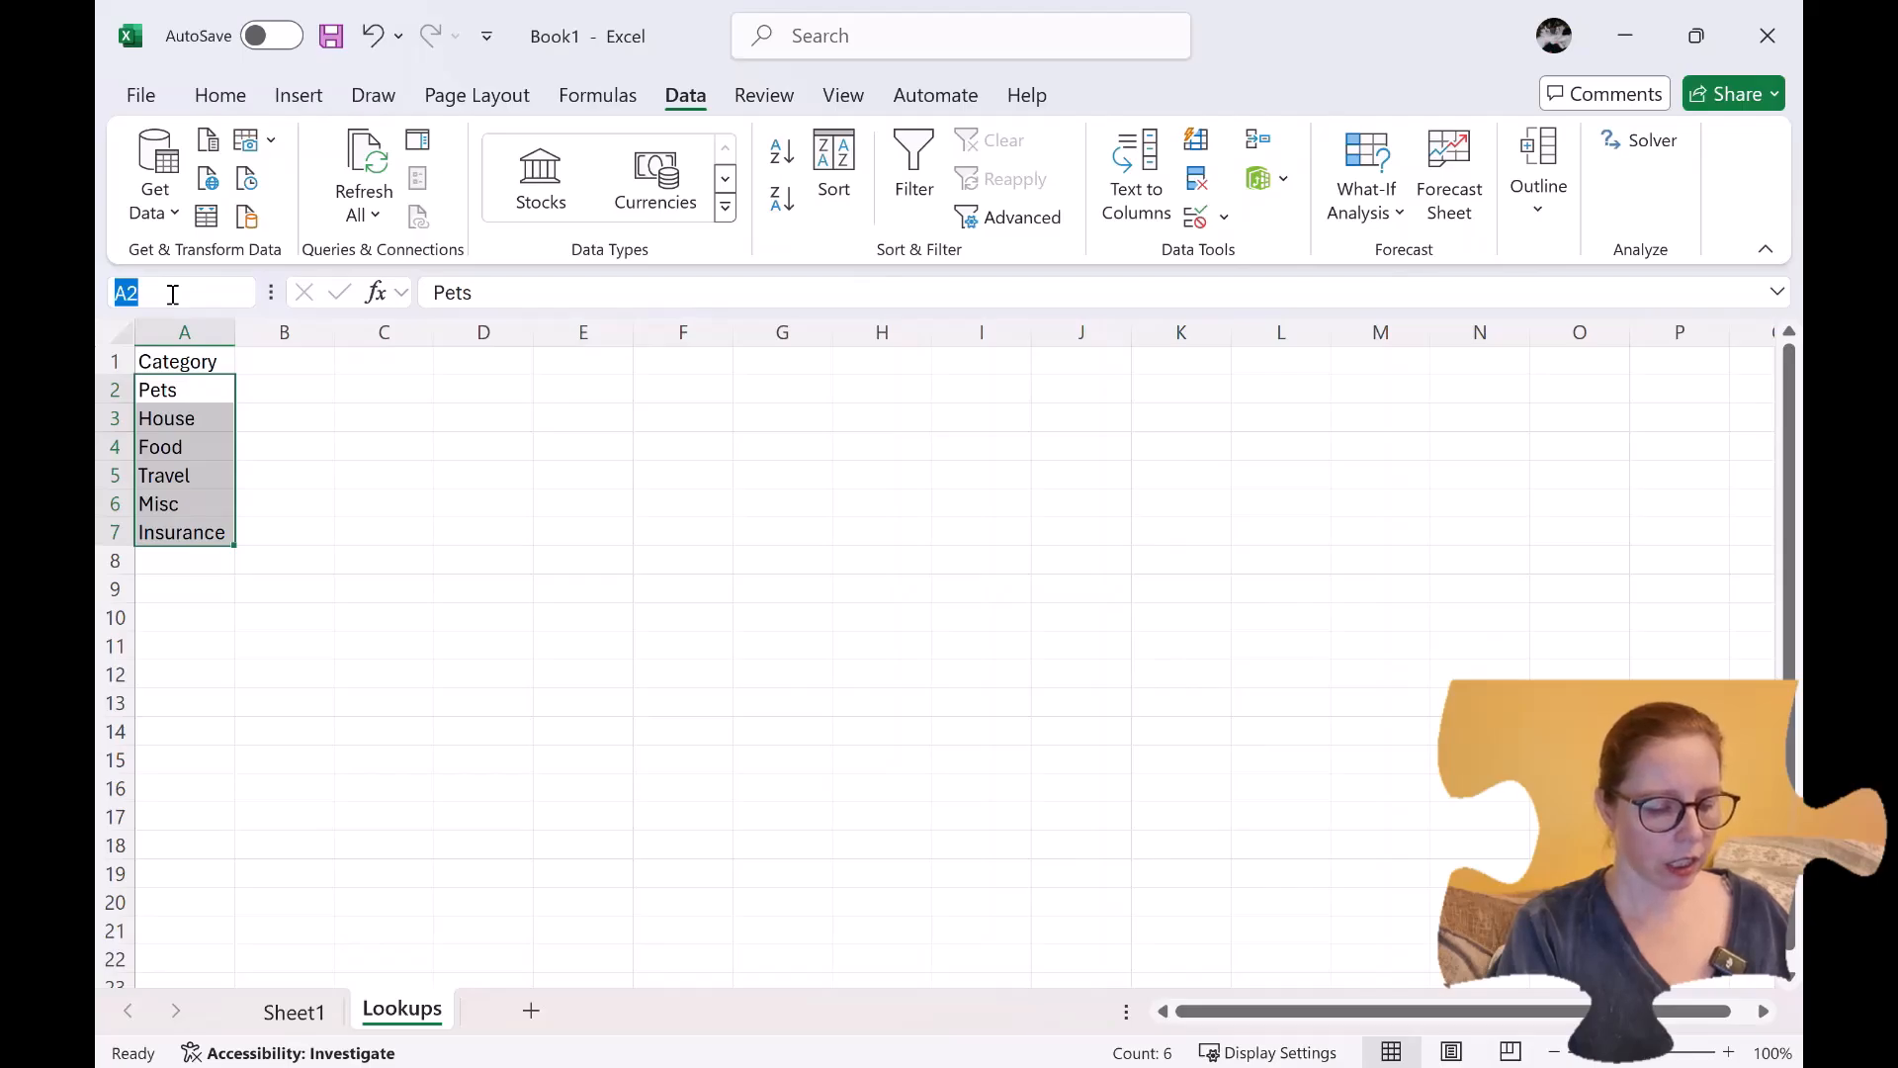
type("Ca")
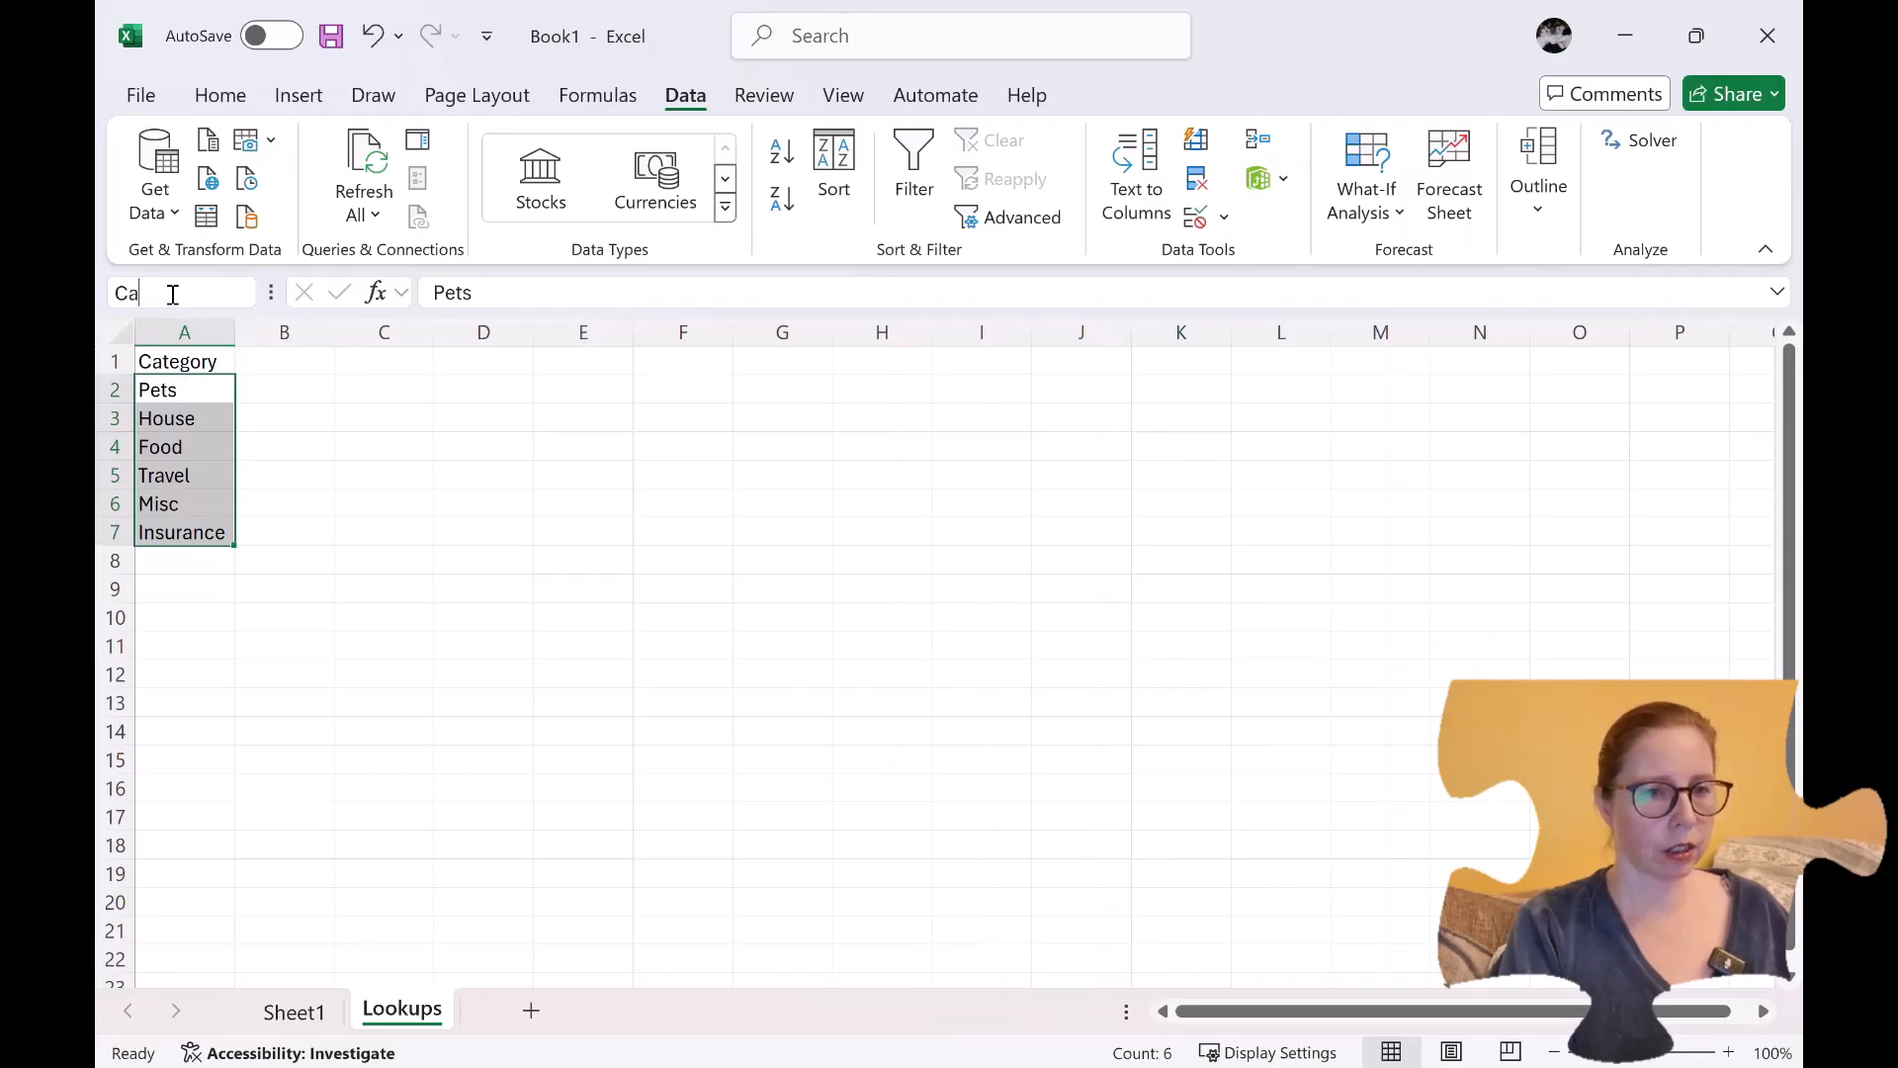
type("tegory")
key("Return")
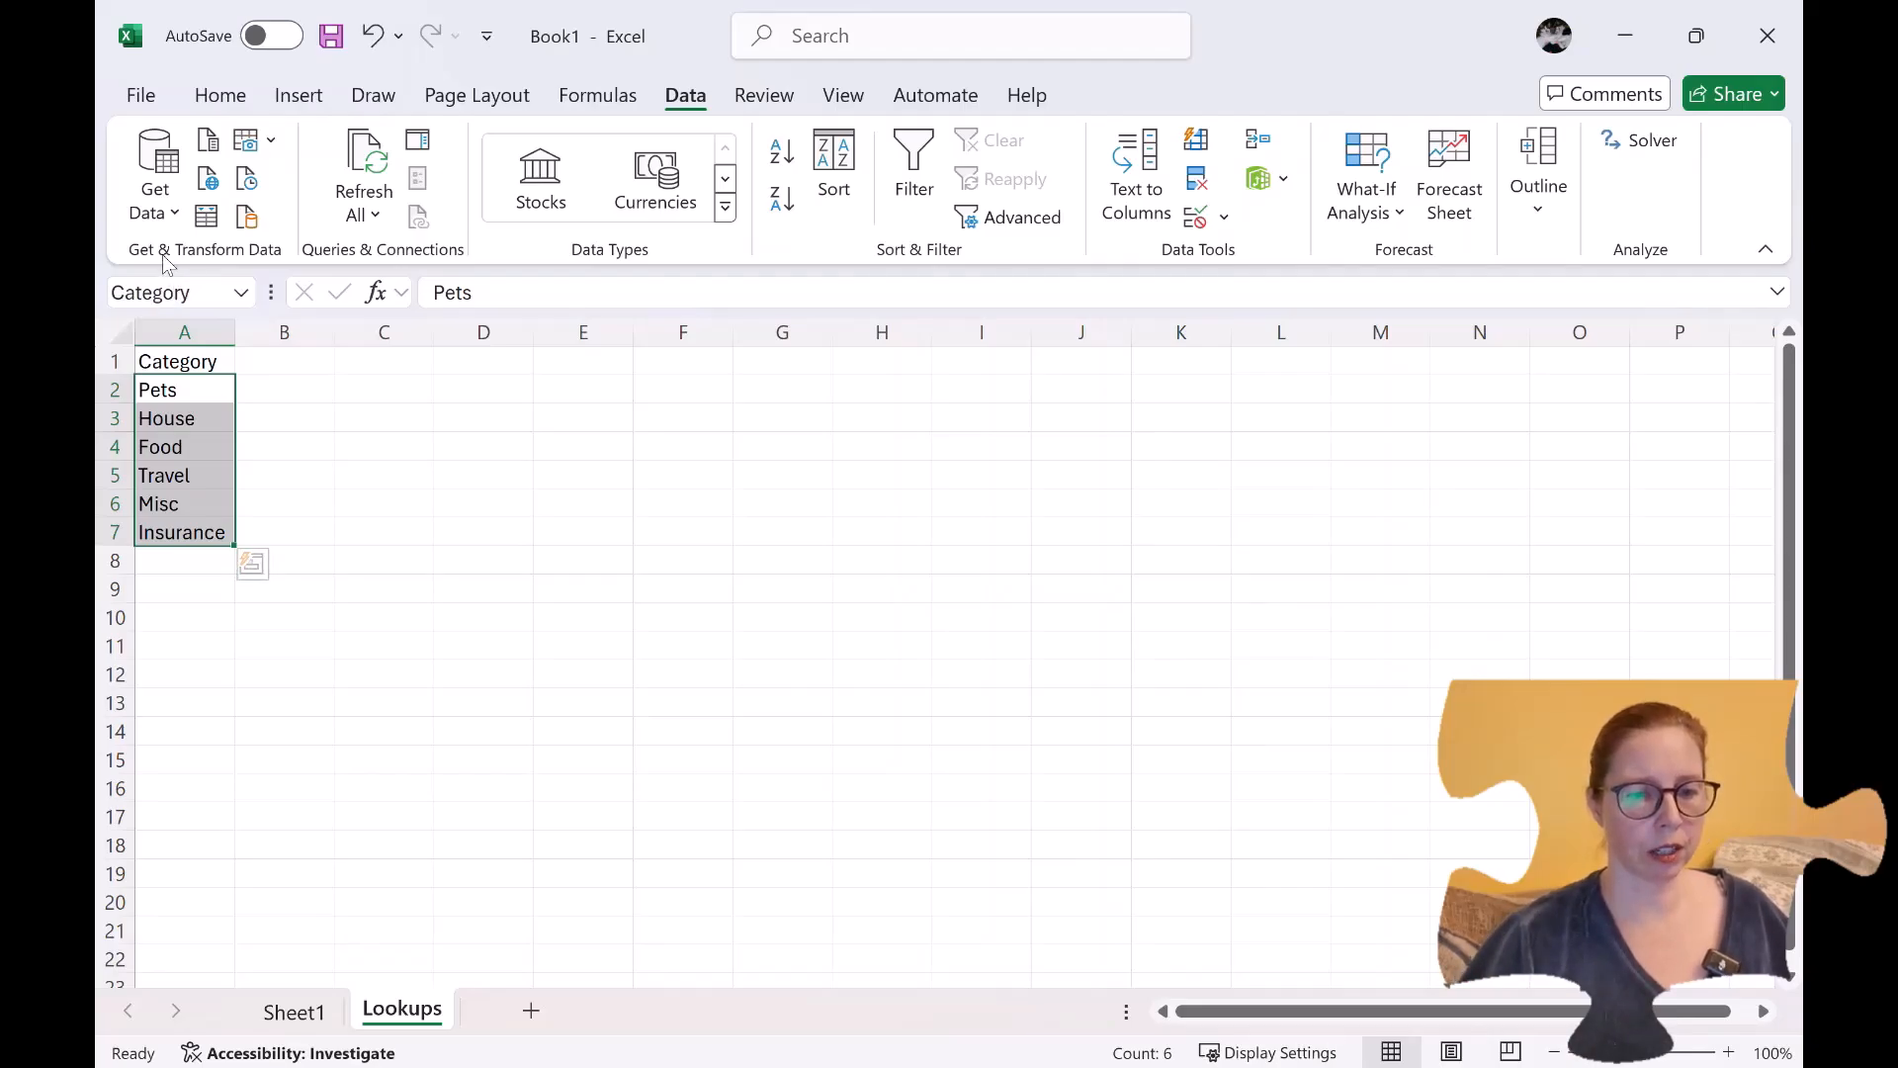
Start a data validation rule on Sheet1's Category cells B4:B5 that allows List entries.
left_click(302, 1029)
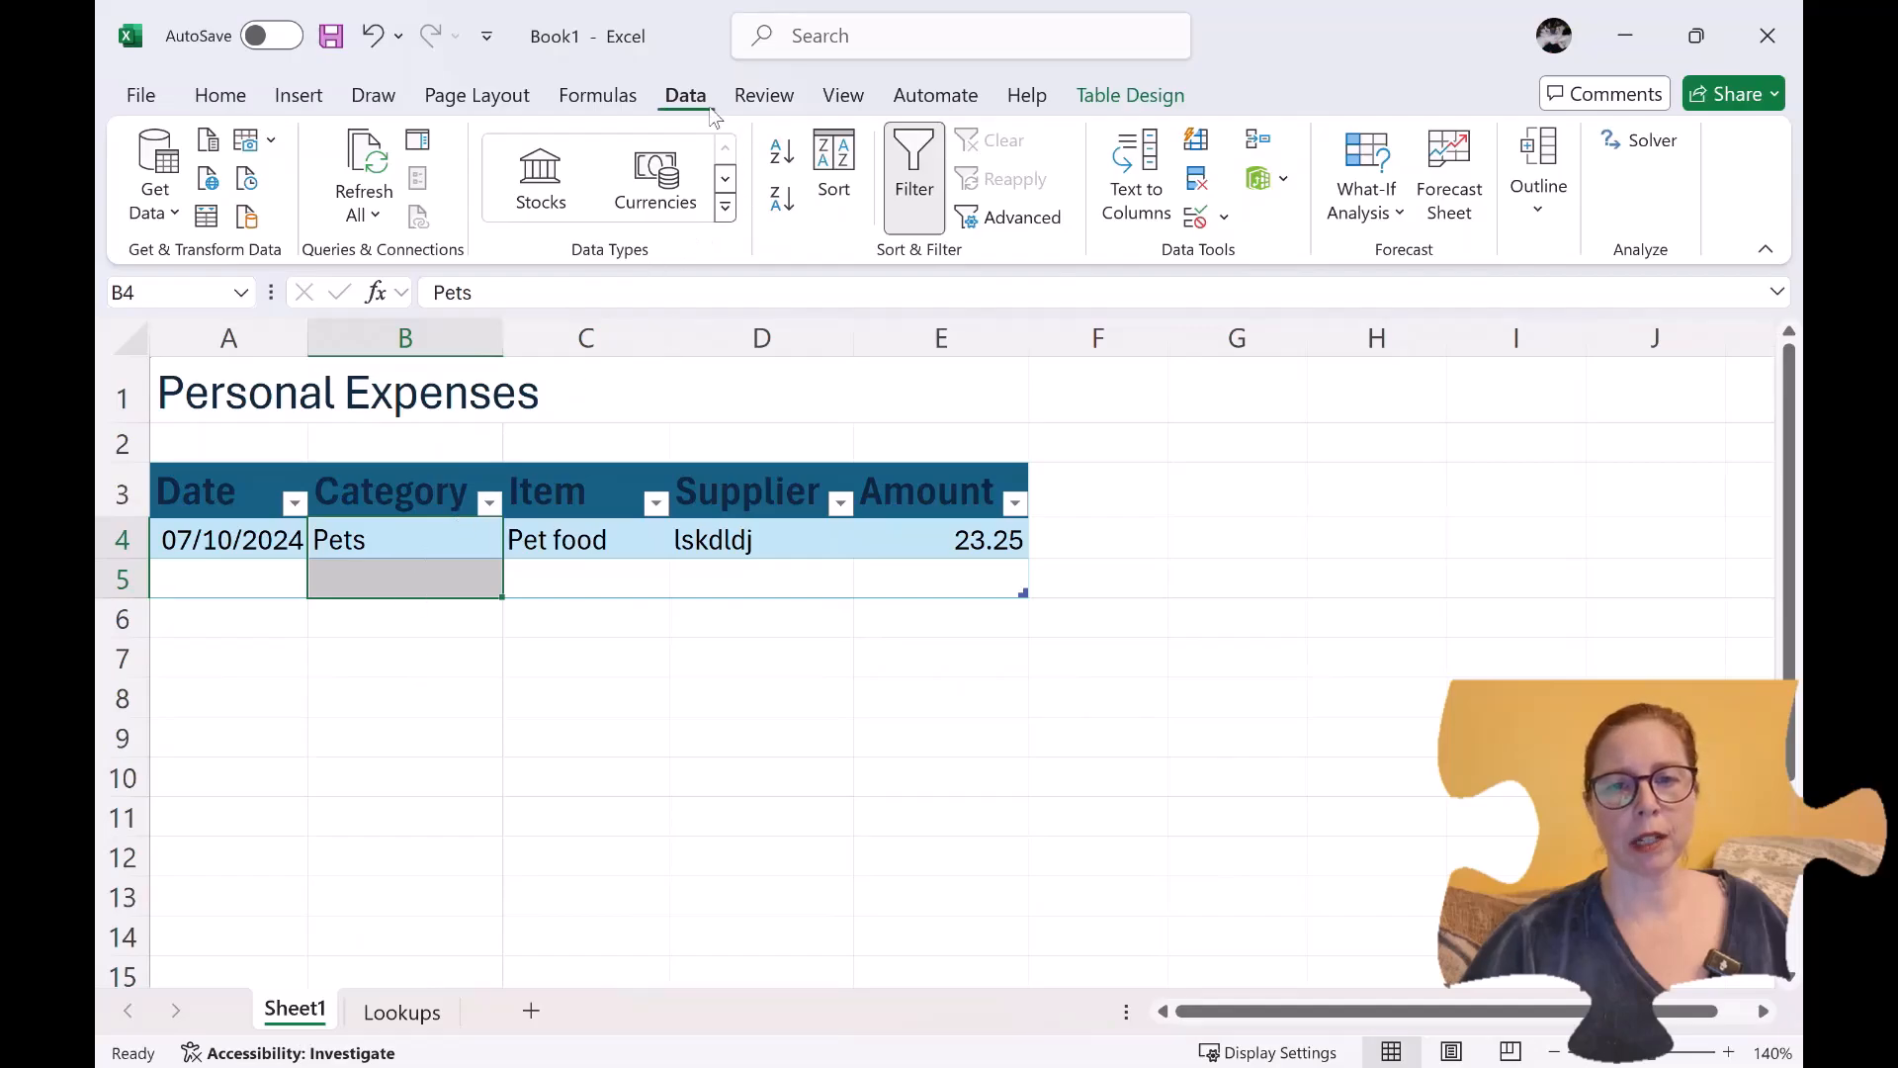
left_click(1198, 219)
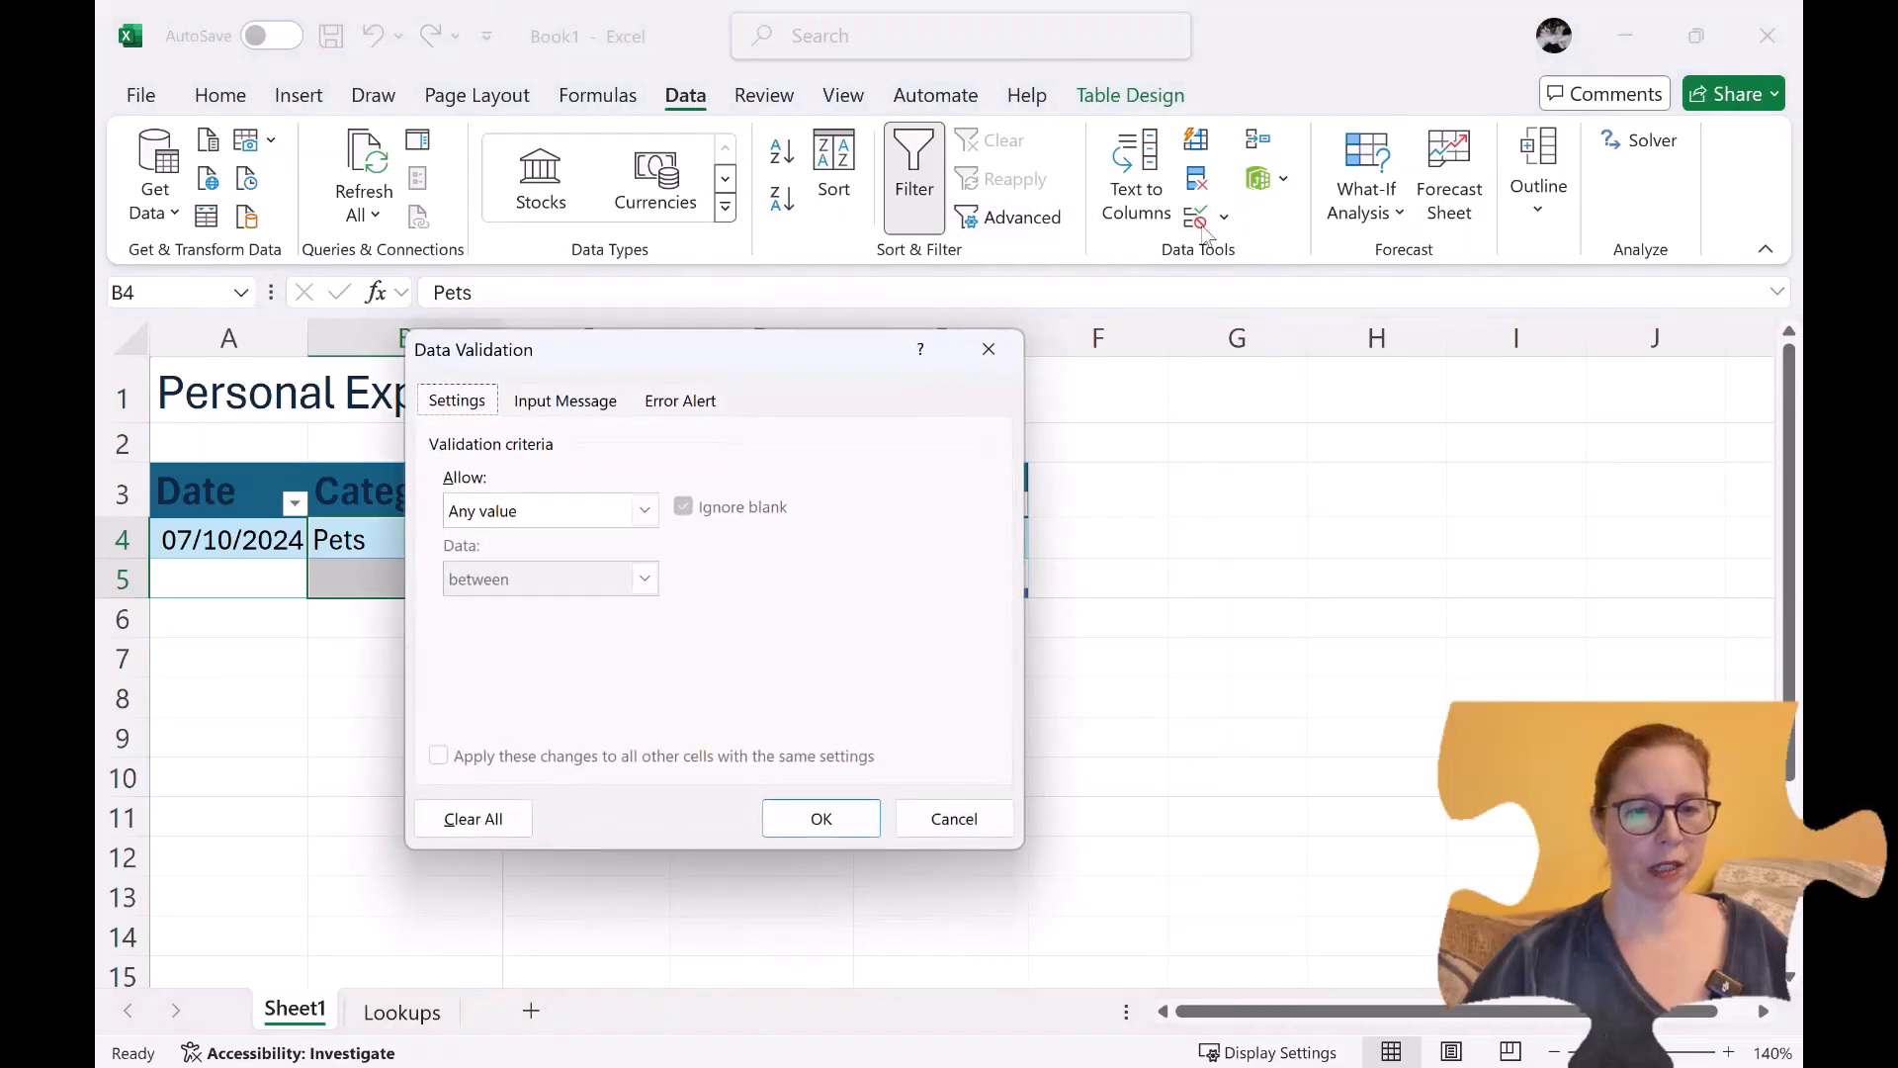
left_click(645, 511)
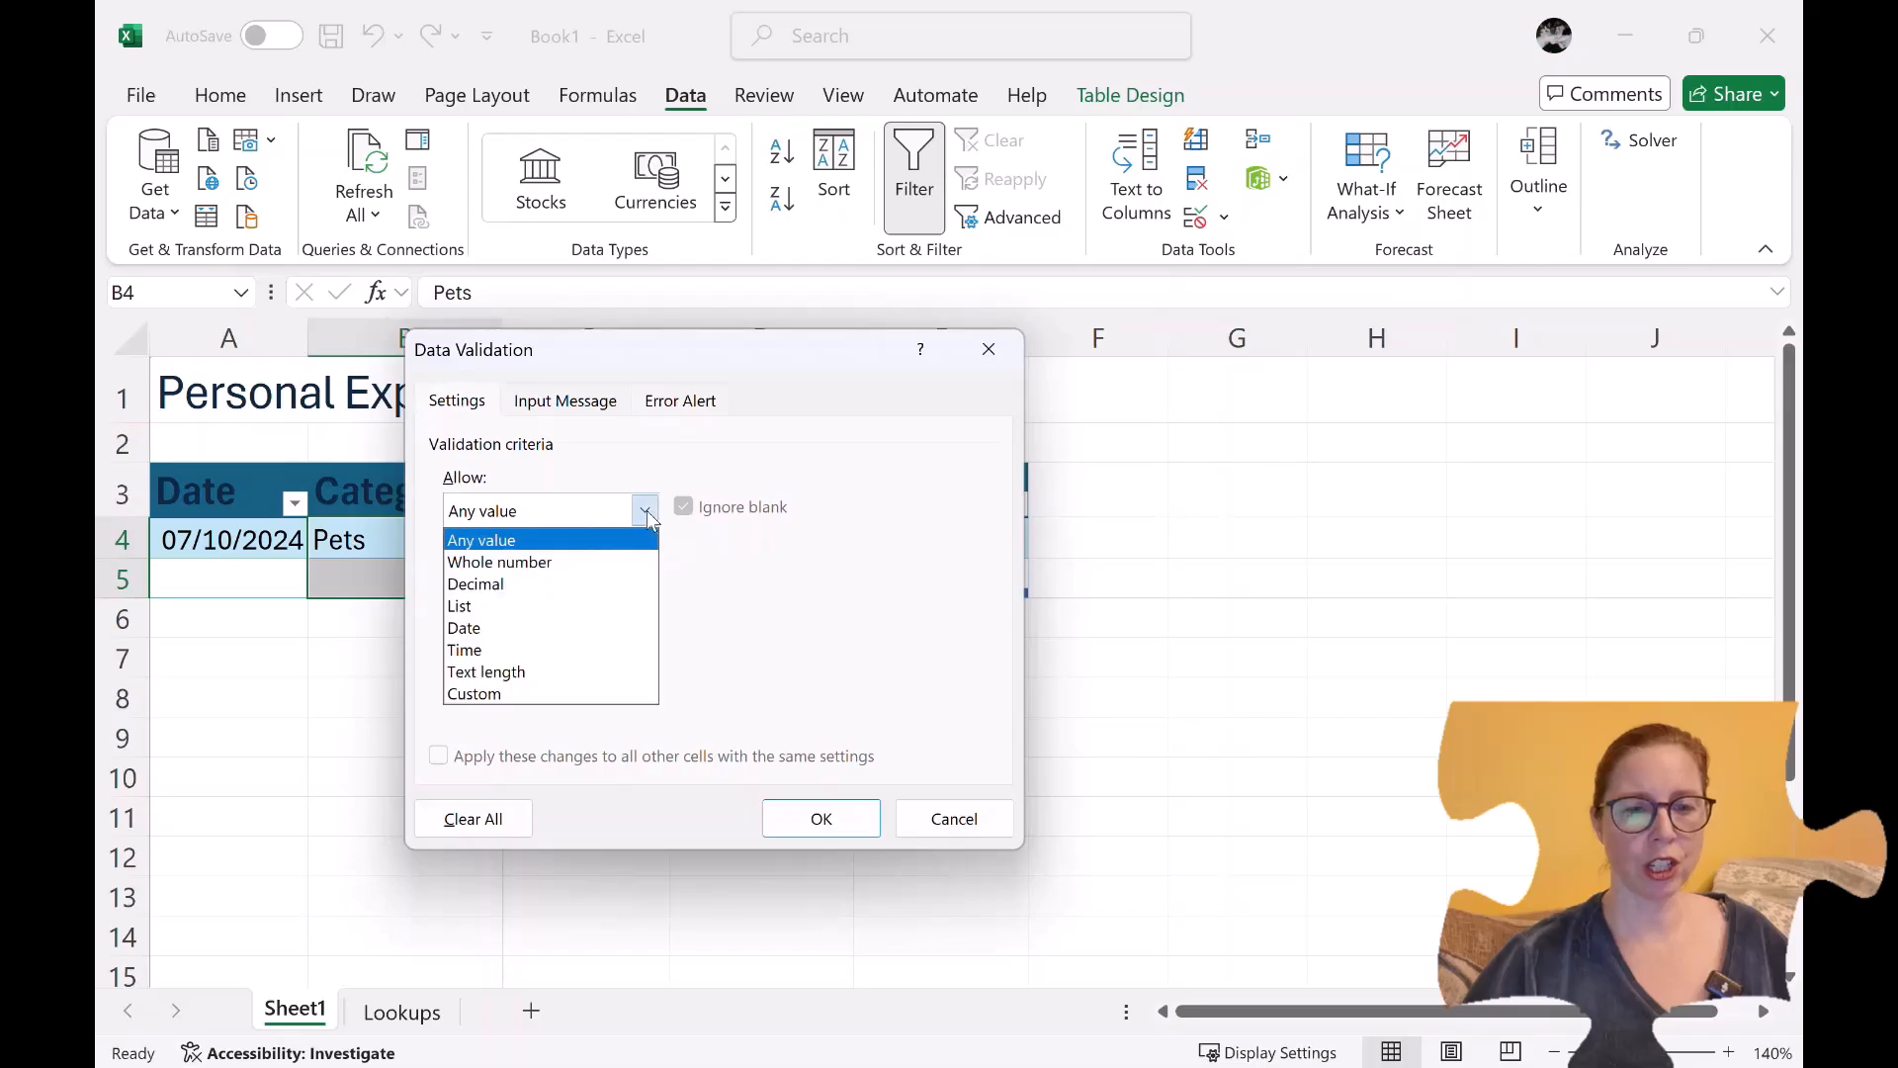
left_click(586, 606)
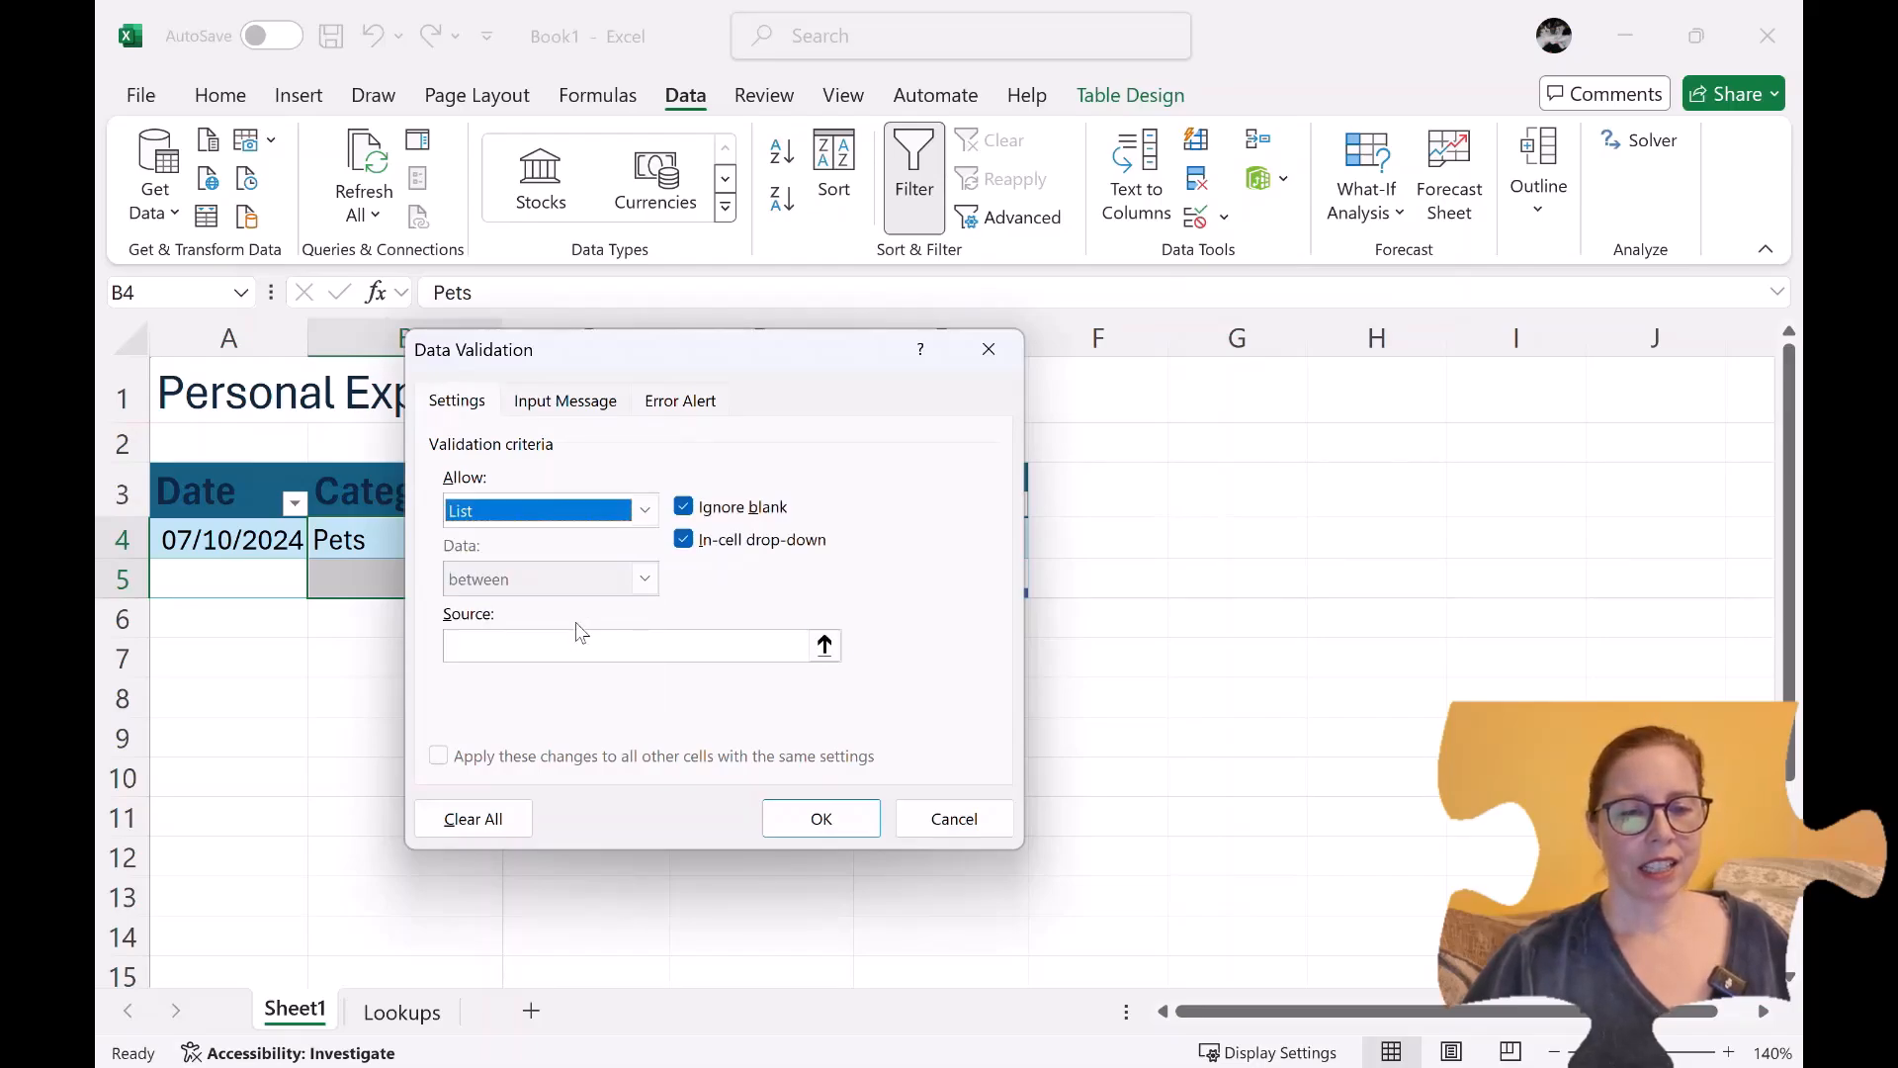
Set the validation list's source to the Category named range, covering A2:A7 on Lookups, and apply the rule.
left_click(581, 645)
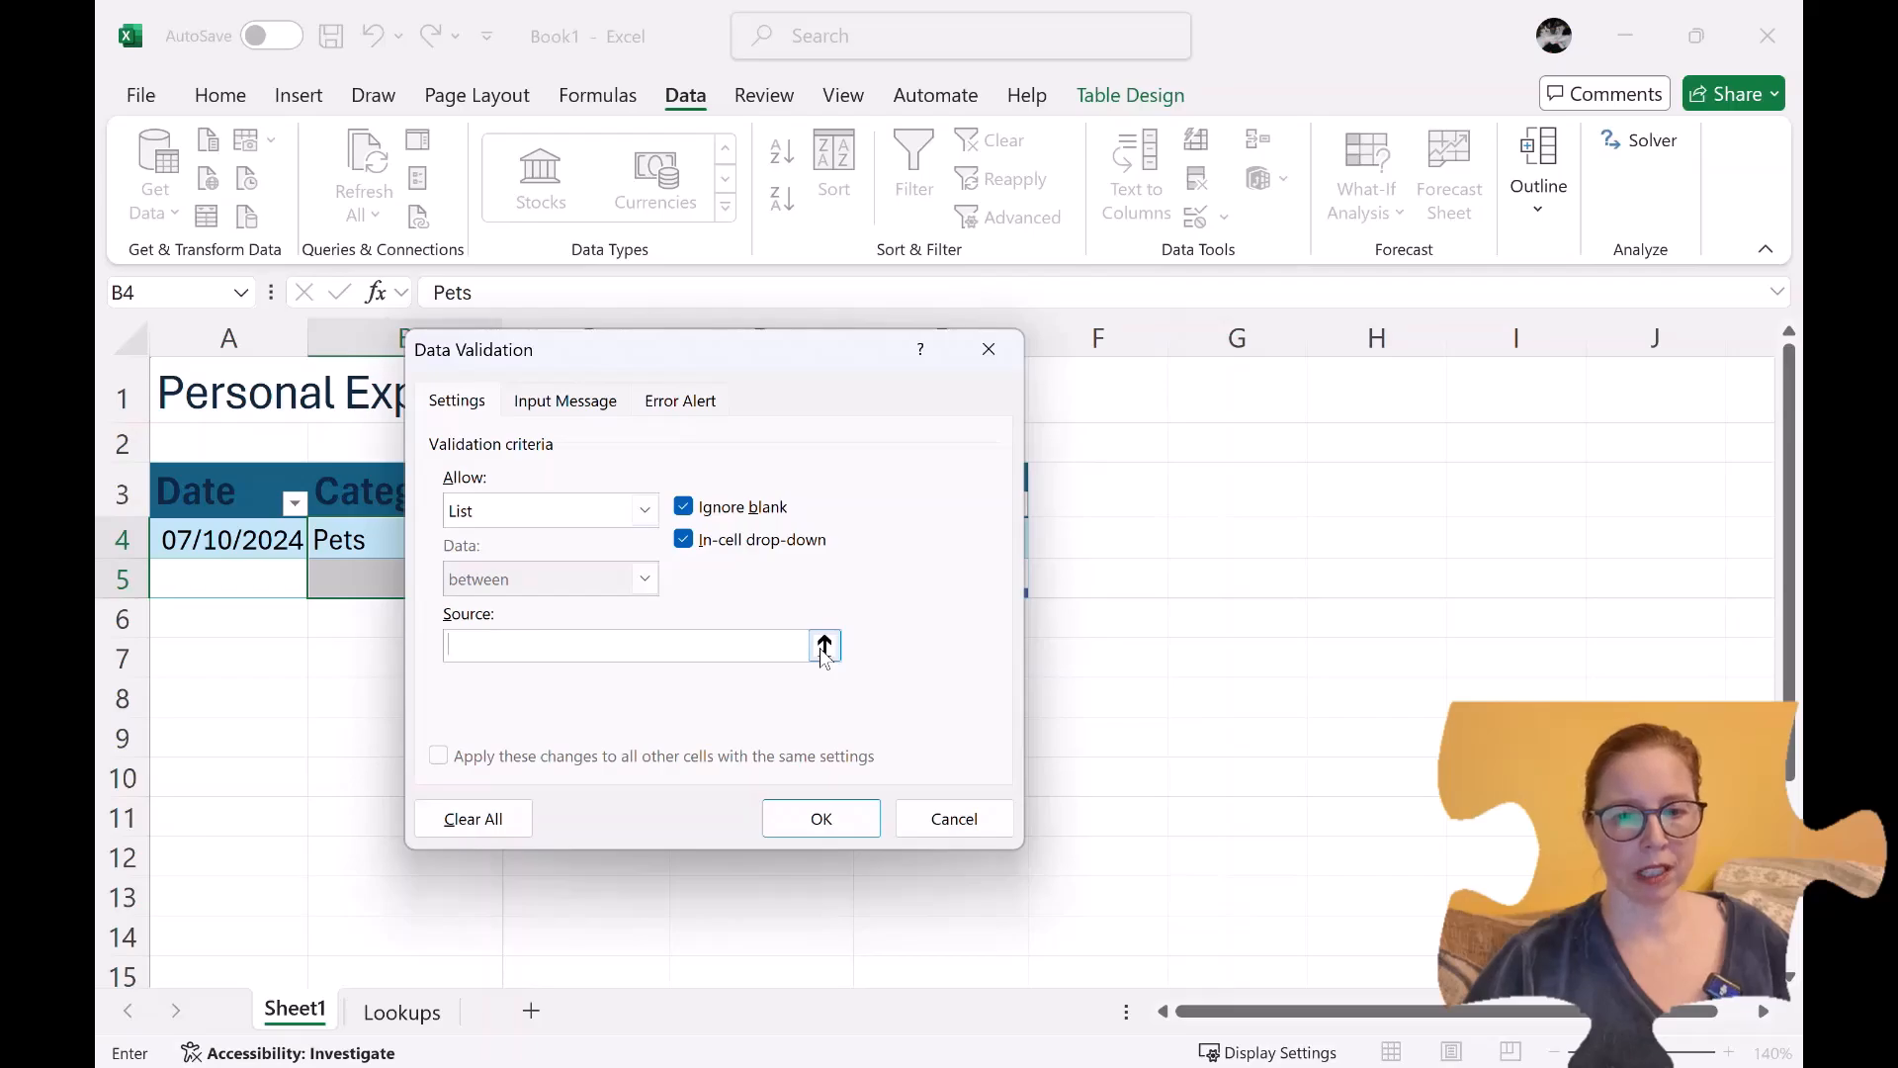
left_click(825, 645)
left_click(398, 1014)
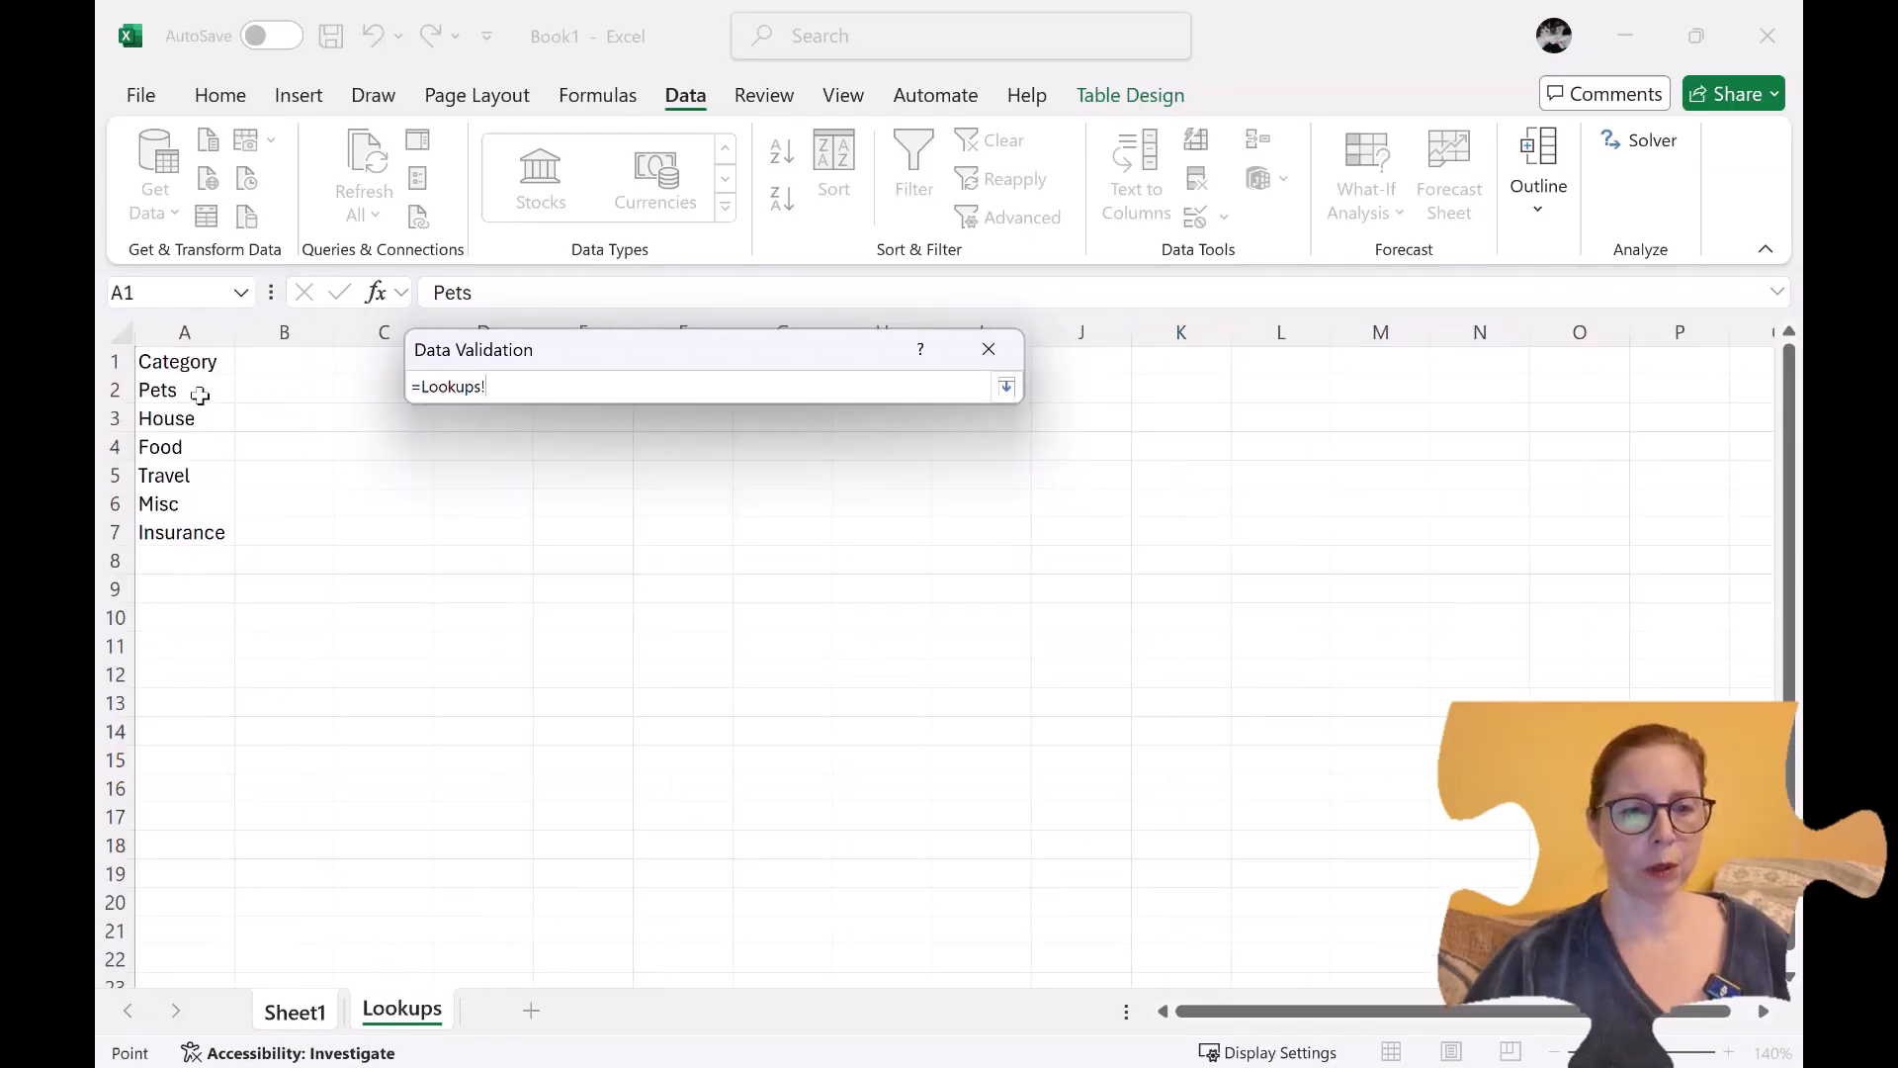
left_click_drag(200, 396, 199, 418)
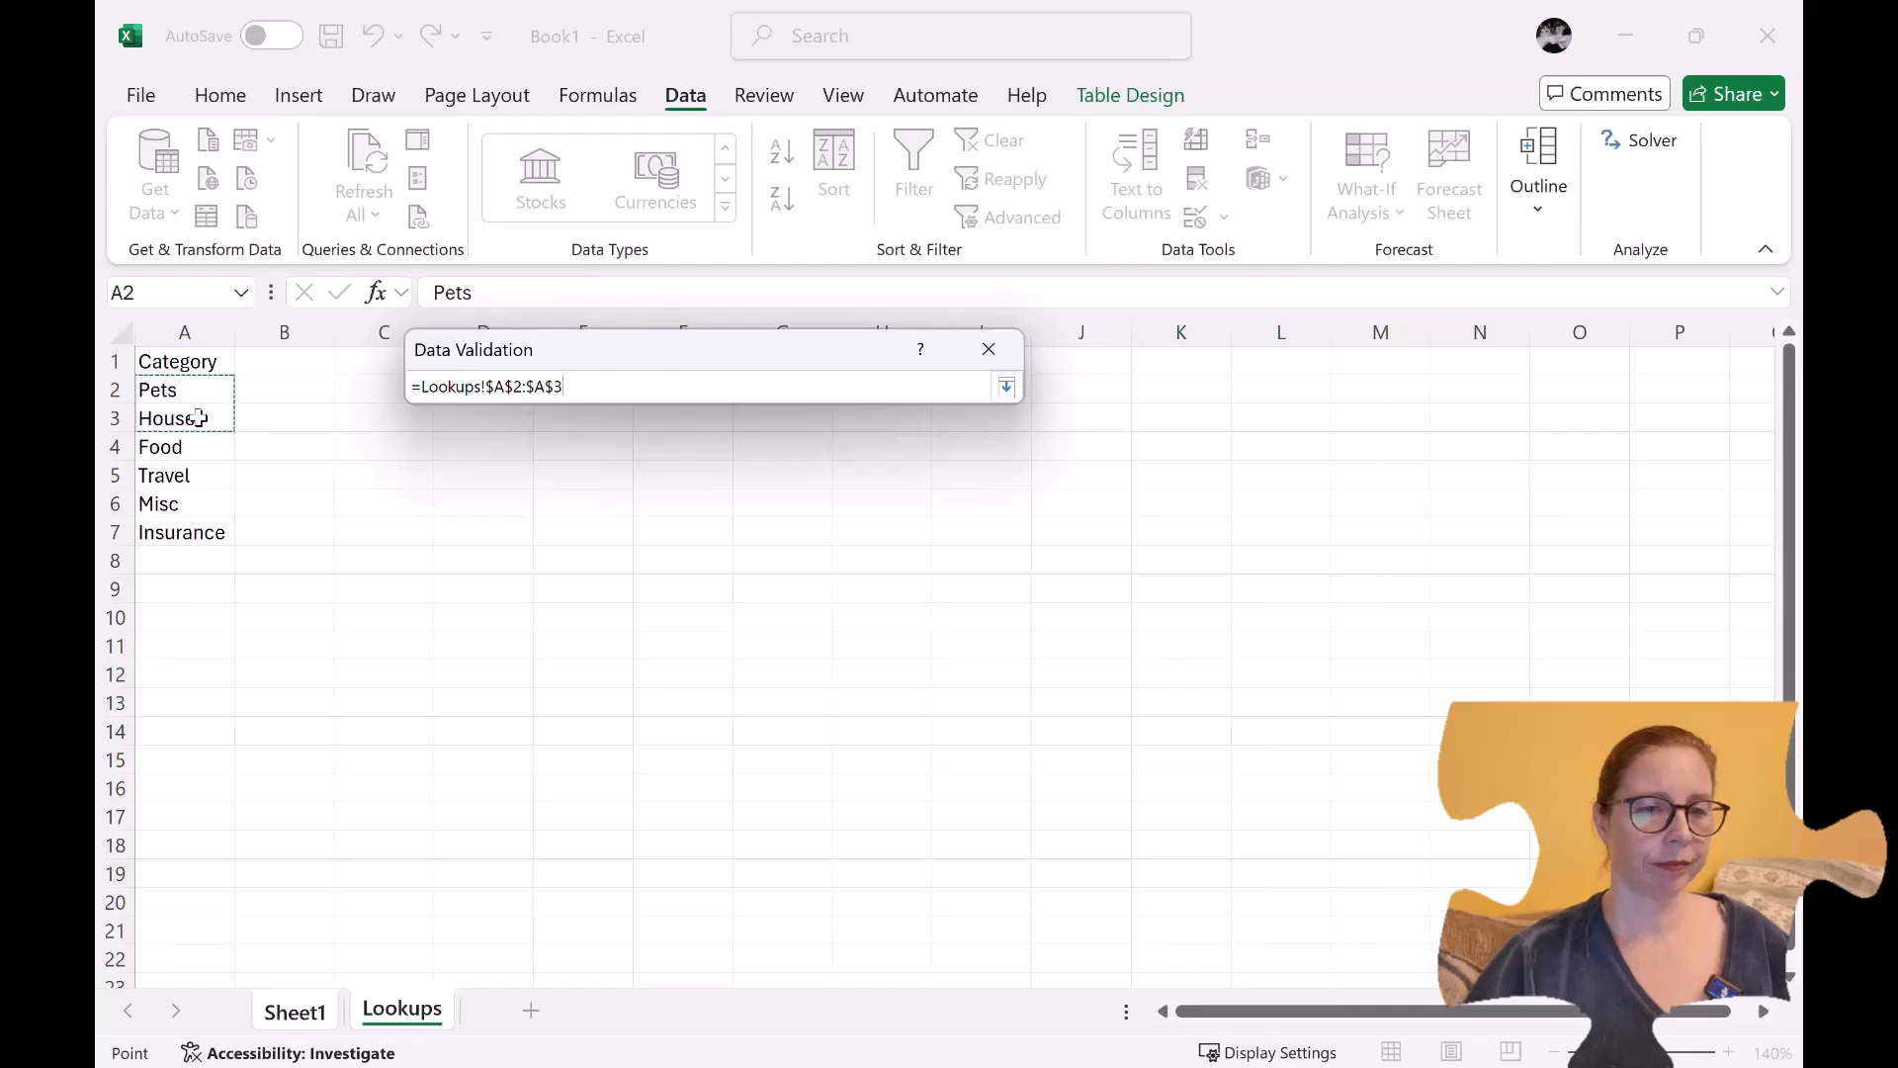
left_click_drag(199, 418, 199, 529)
left_click(200, 388)
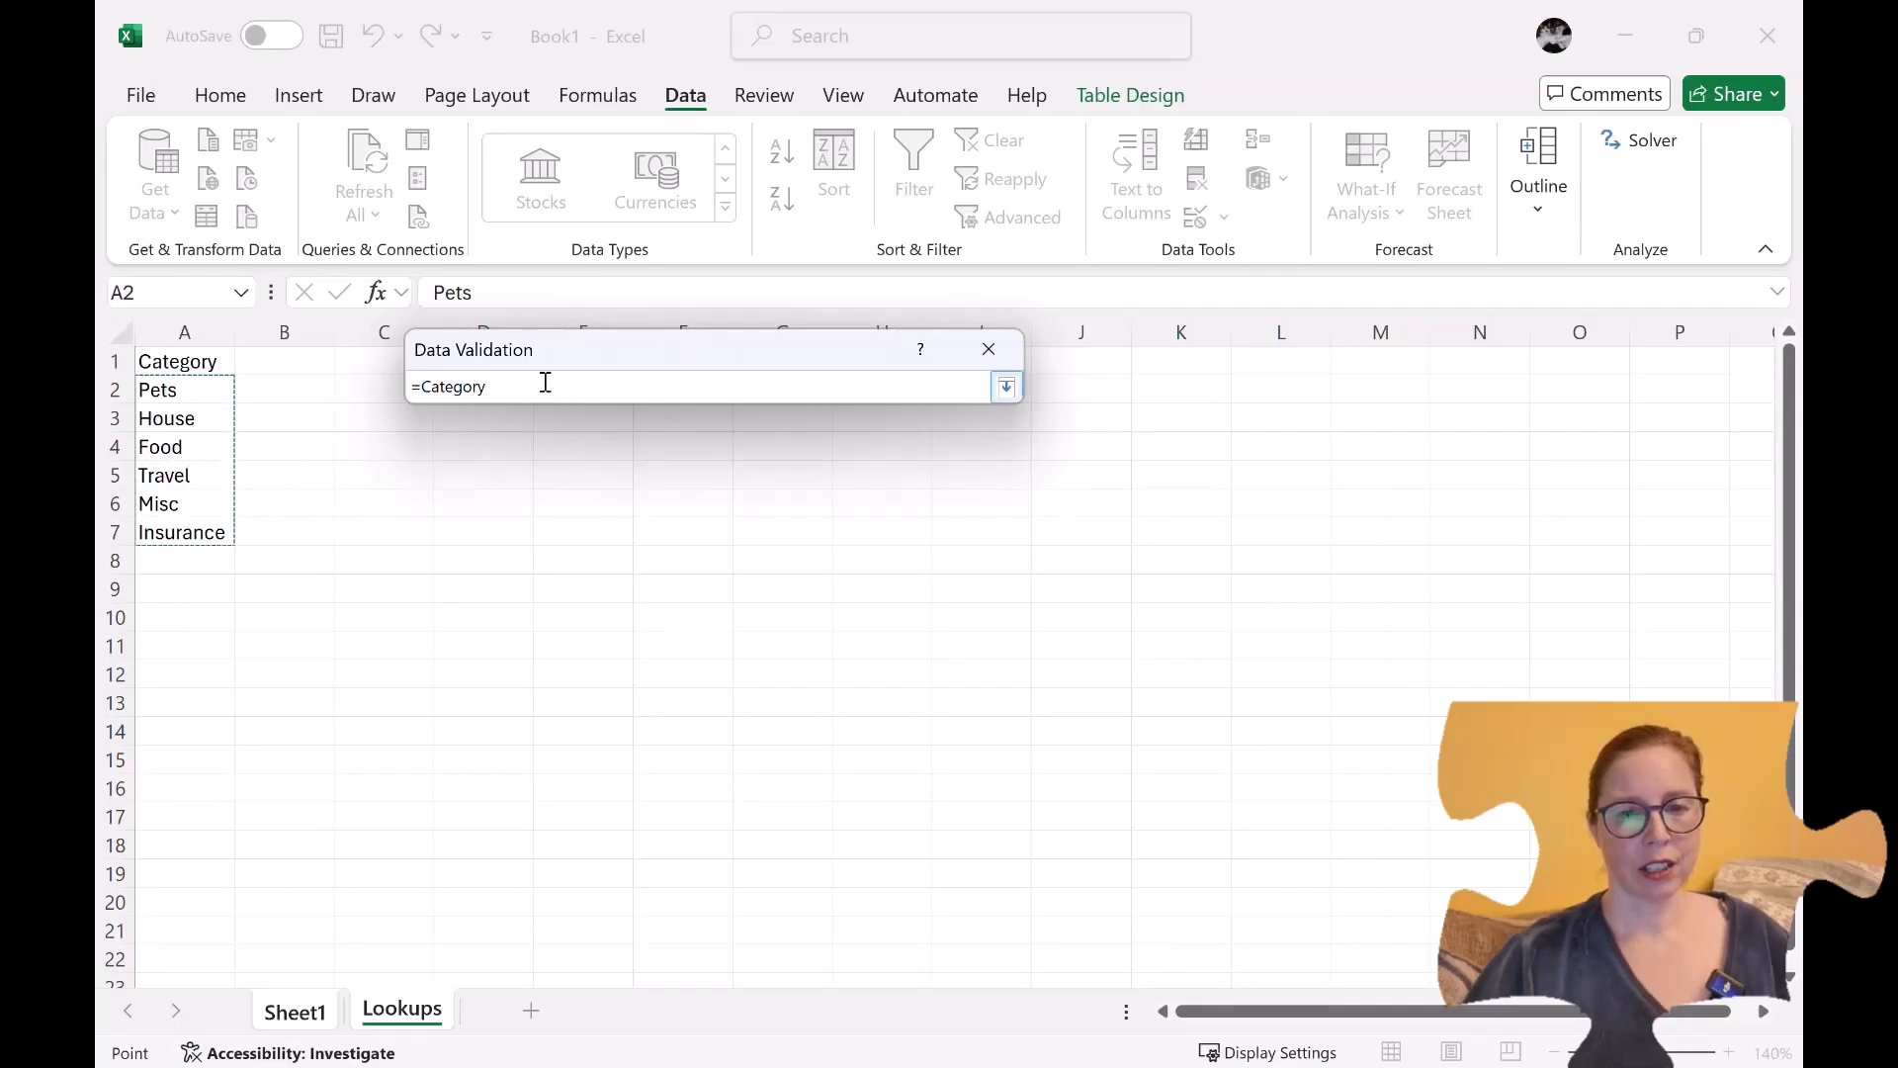
left_click(1005, 387)
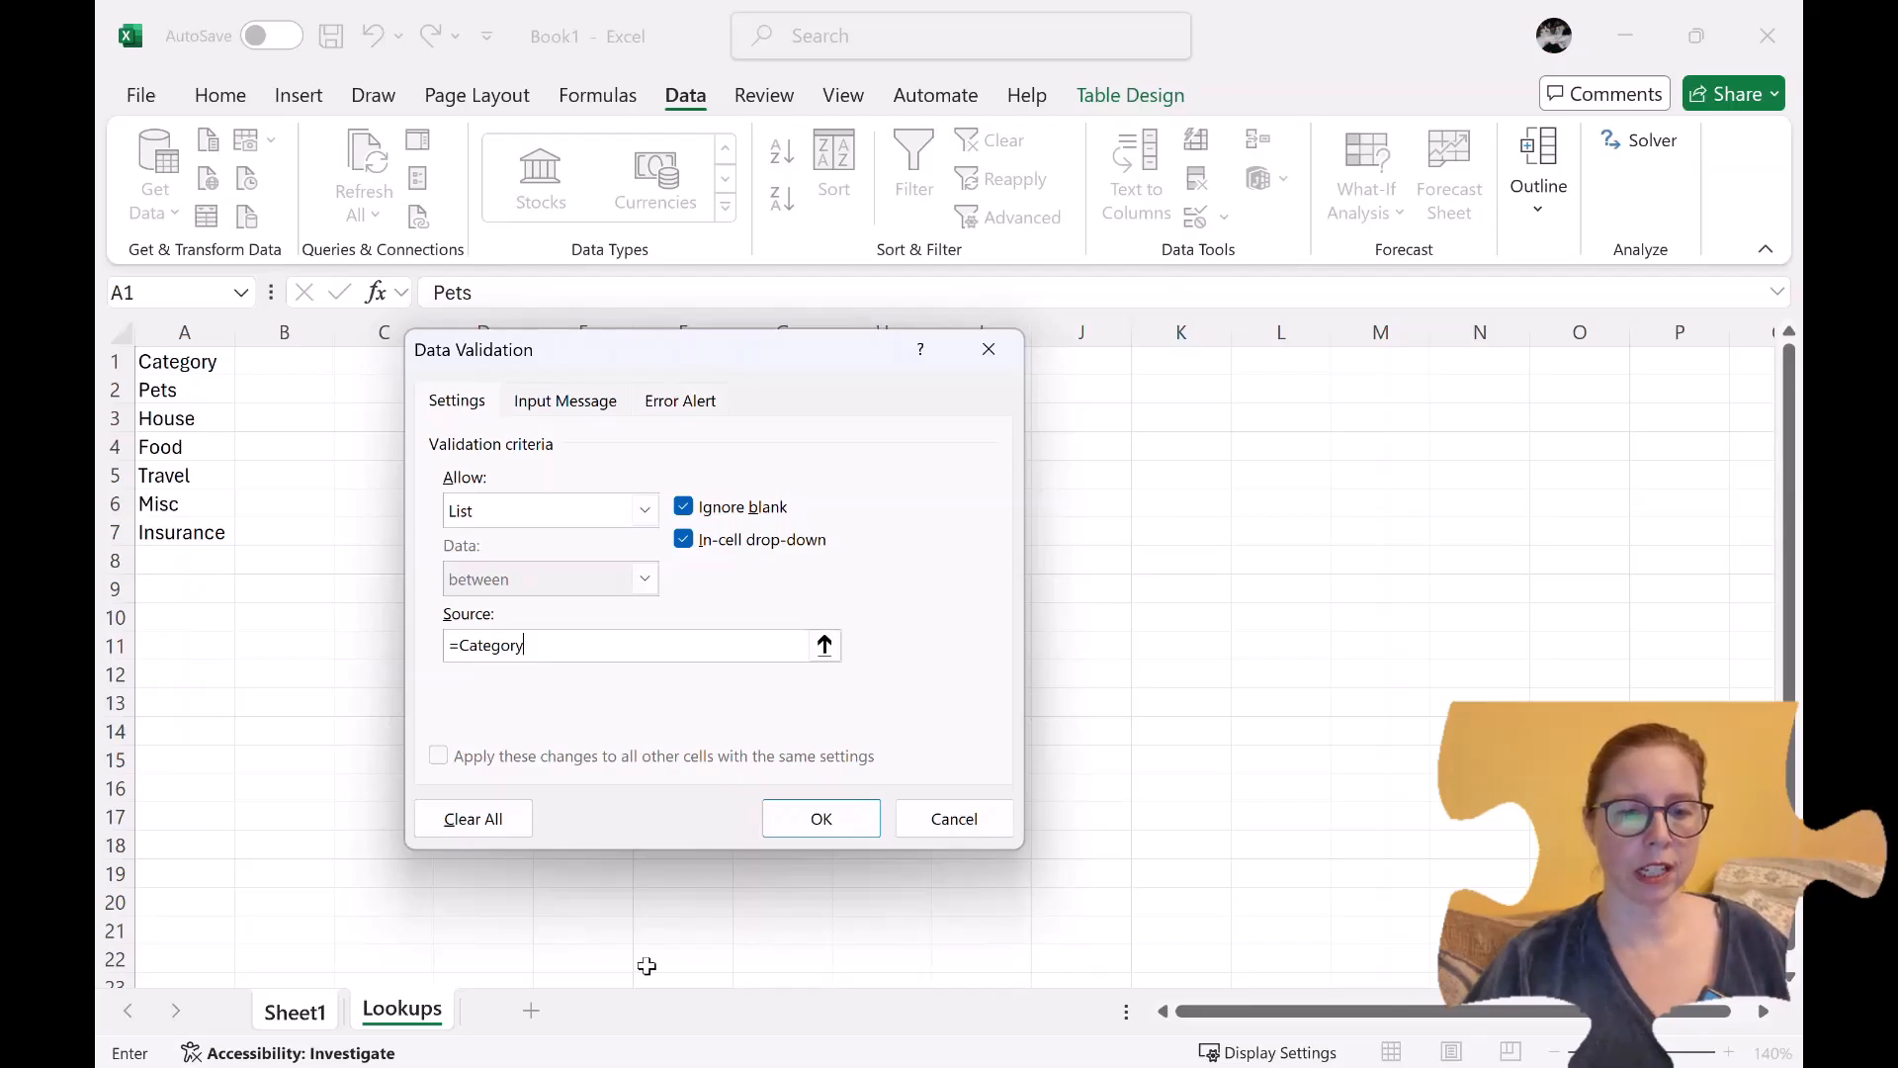
left_click(821, 819)
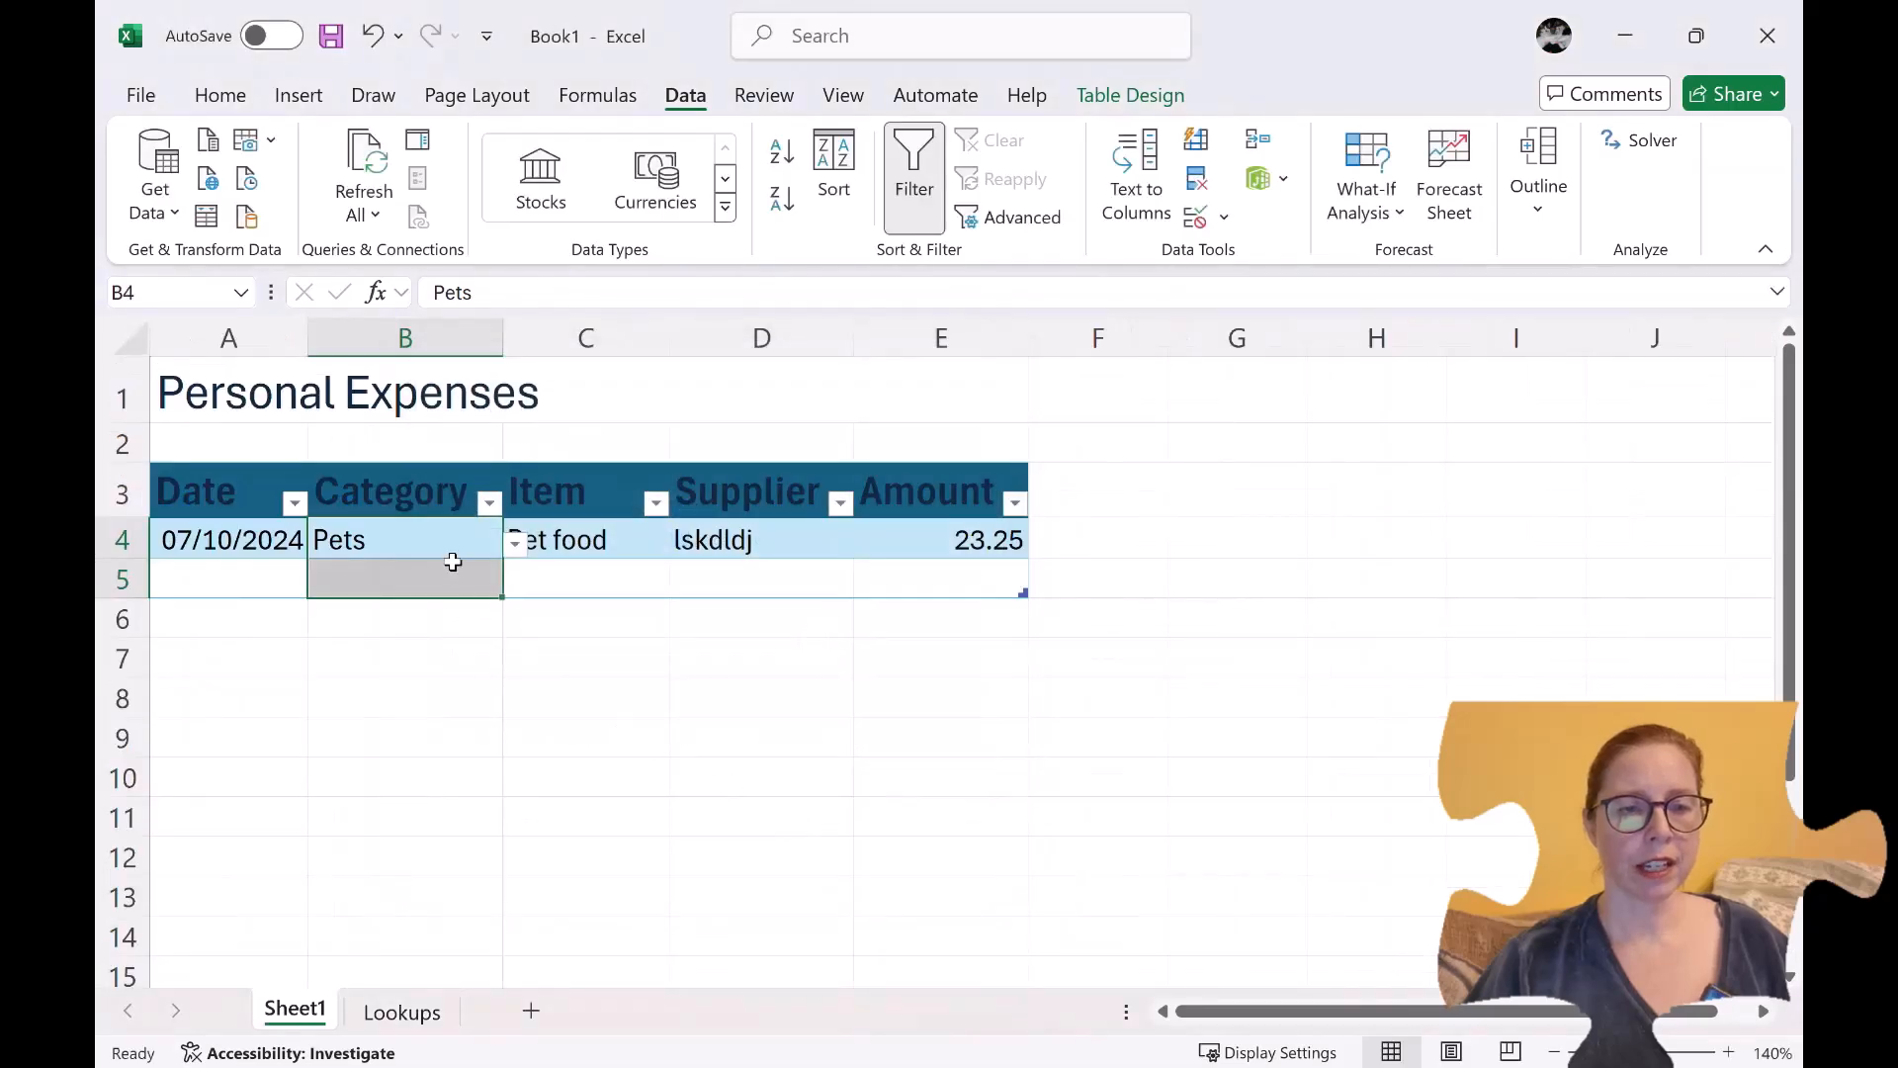
Choose House from the category drop-down for the second expense row in B5.
left_click(471, 575)
left_click(516, 587)
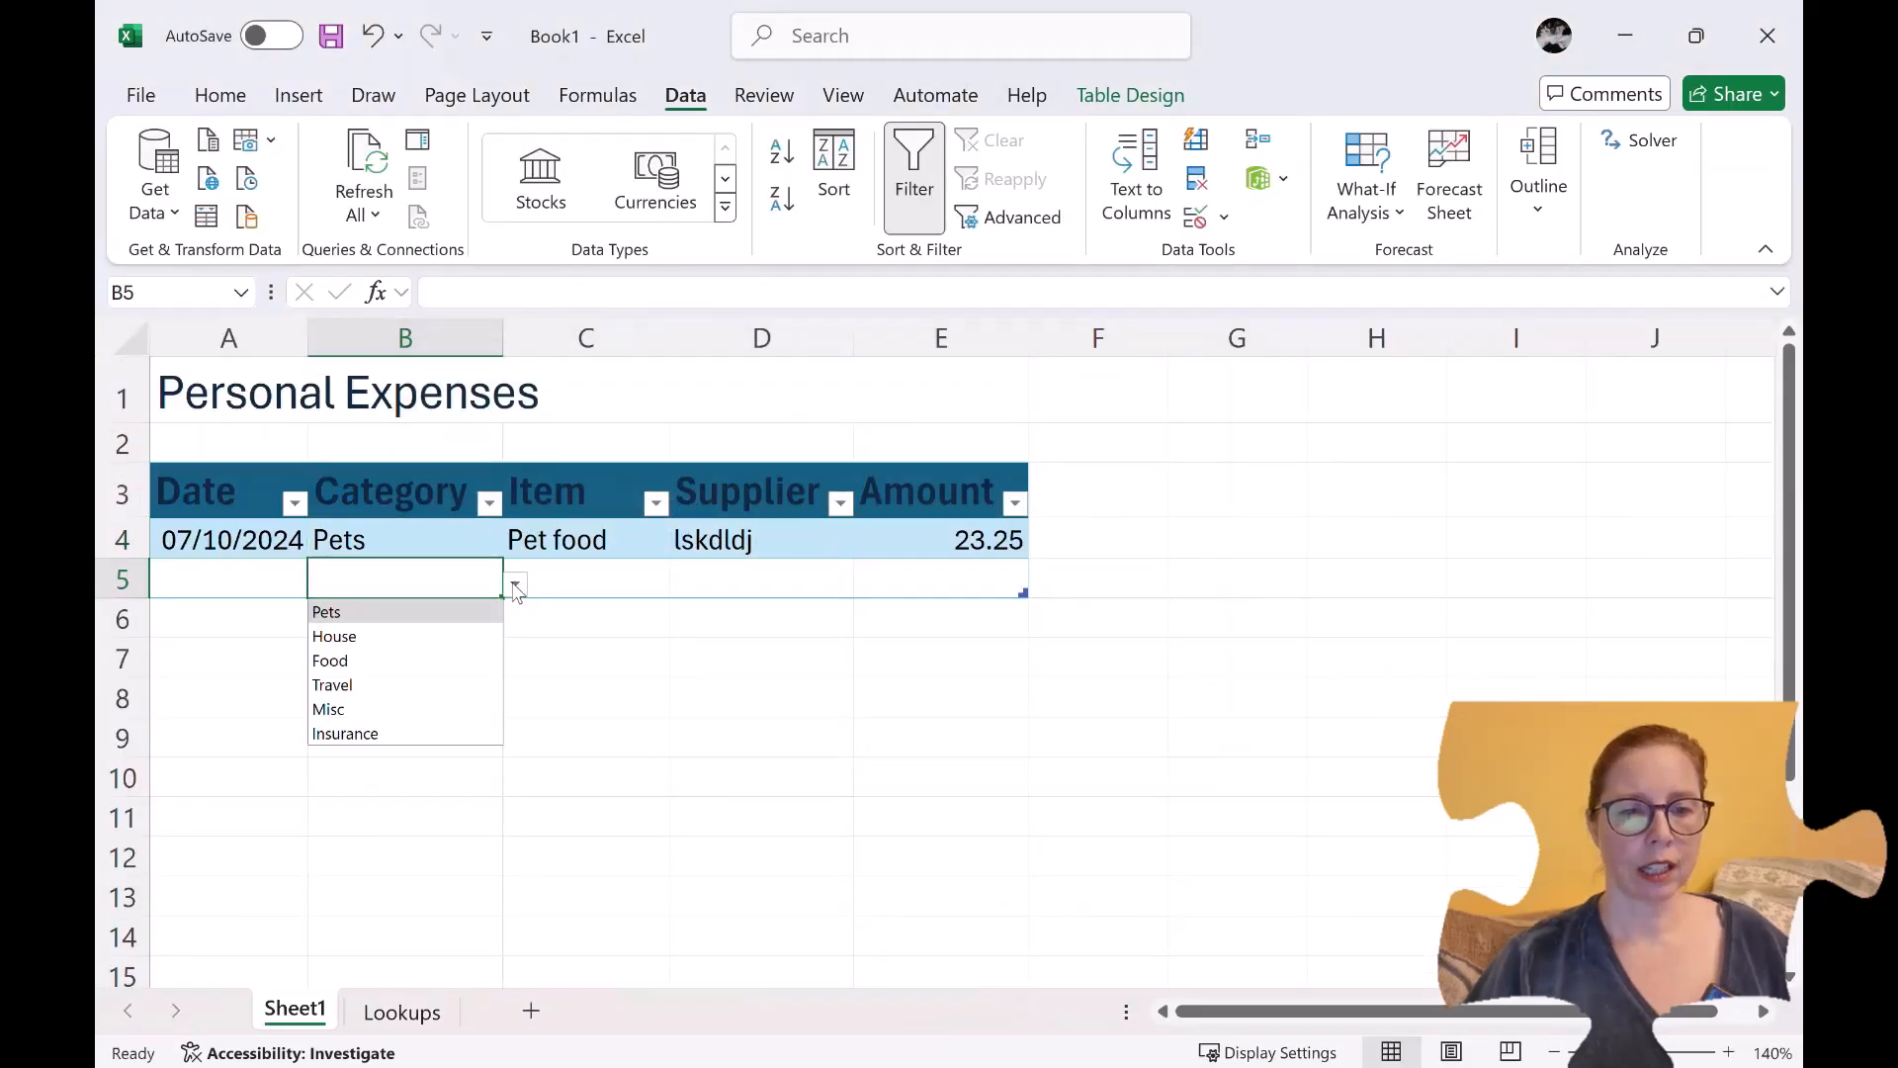
left_click(417, 645)
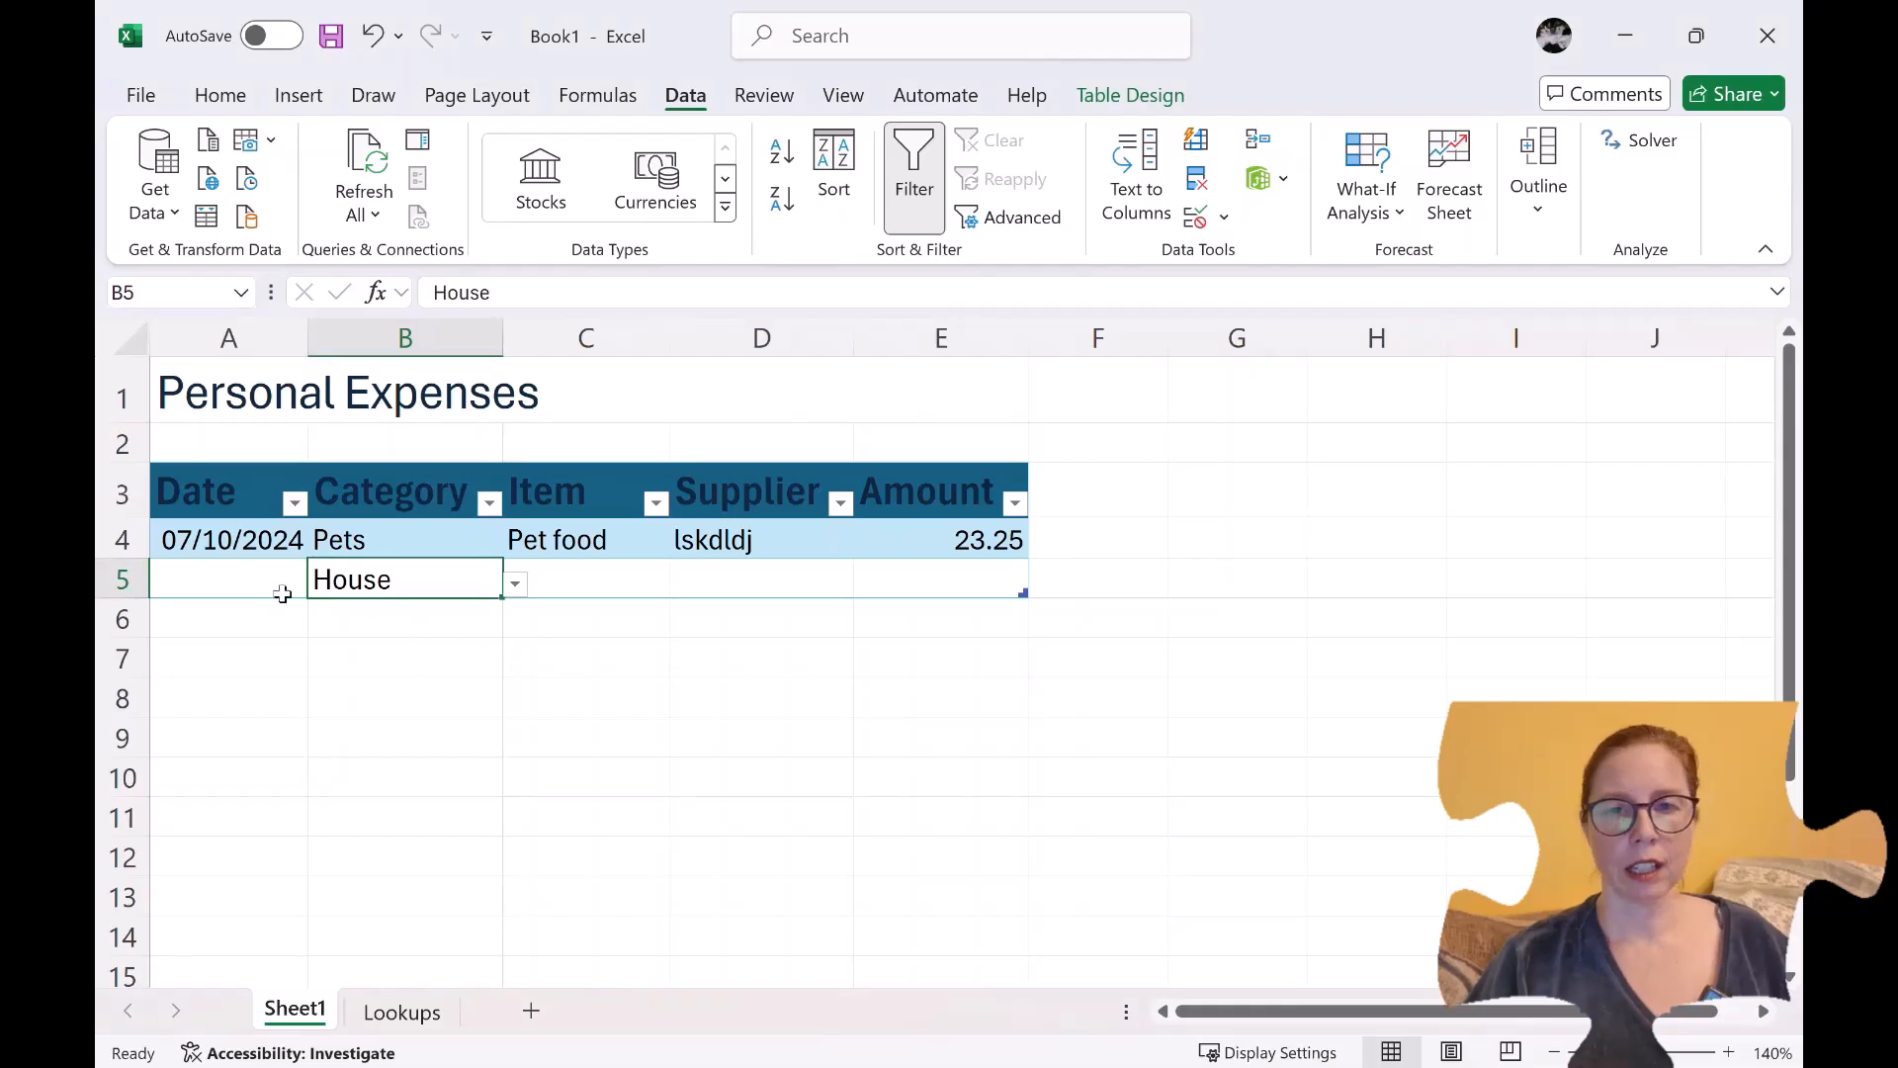
Enter the current date, 07/10/2024, in A5 and move on to the Item cell in that row.
left_click(251, 590)
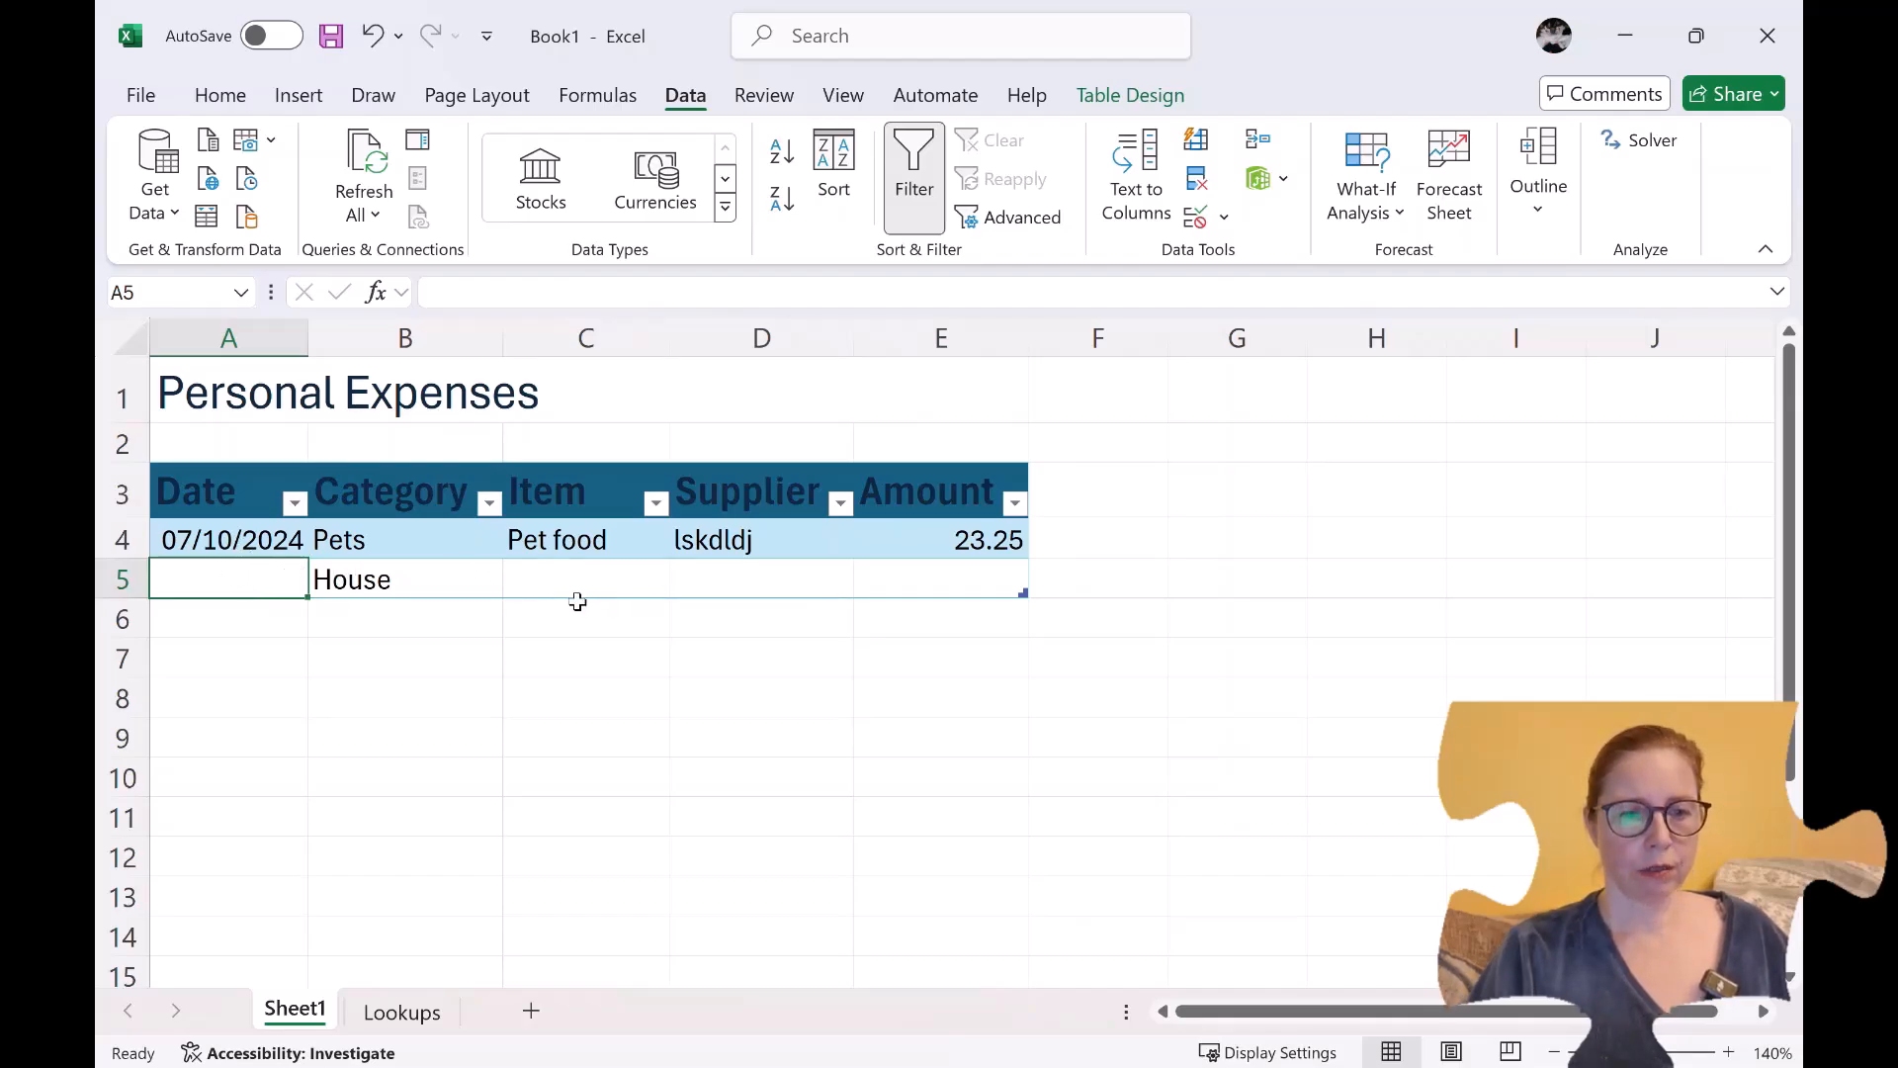
type(":")
key("BackSpace")
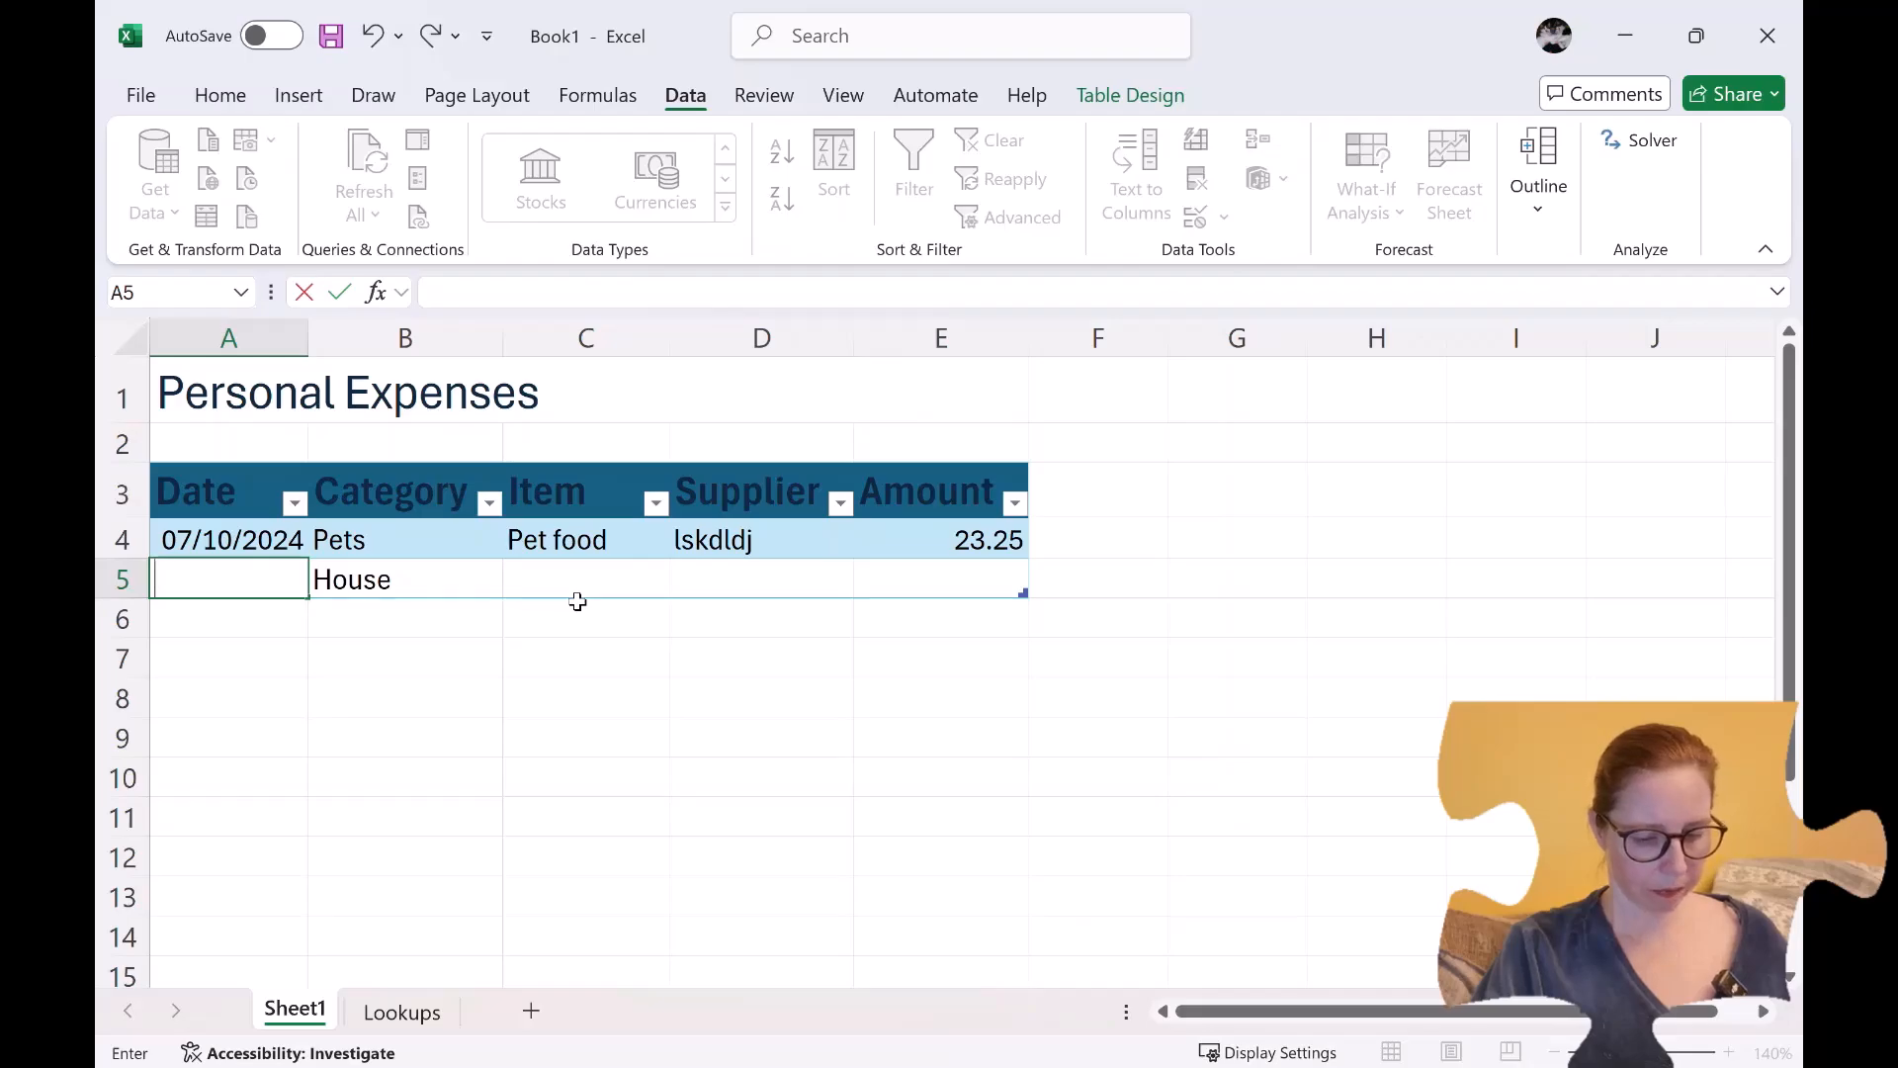
key("ctrl+semicolon")
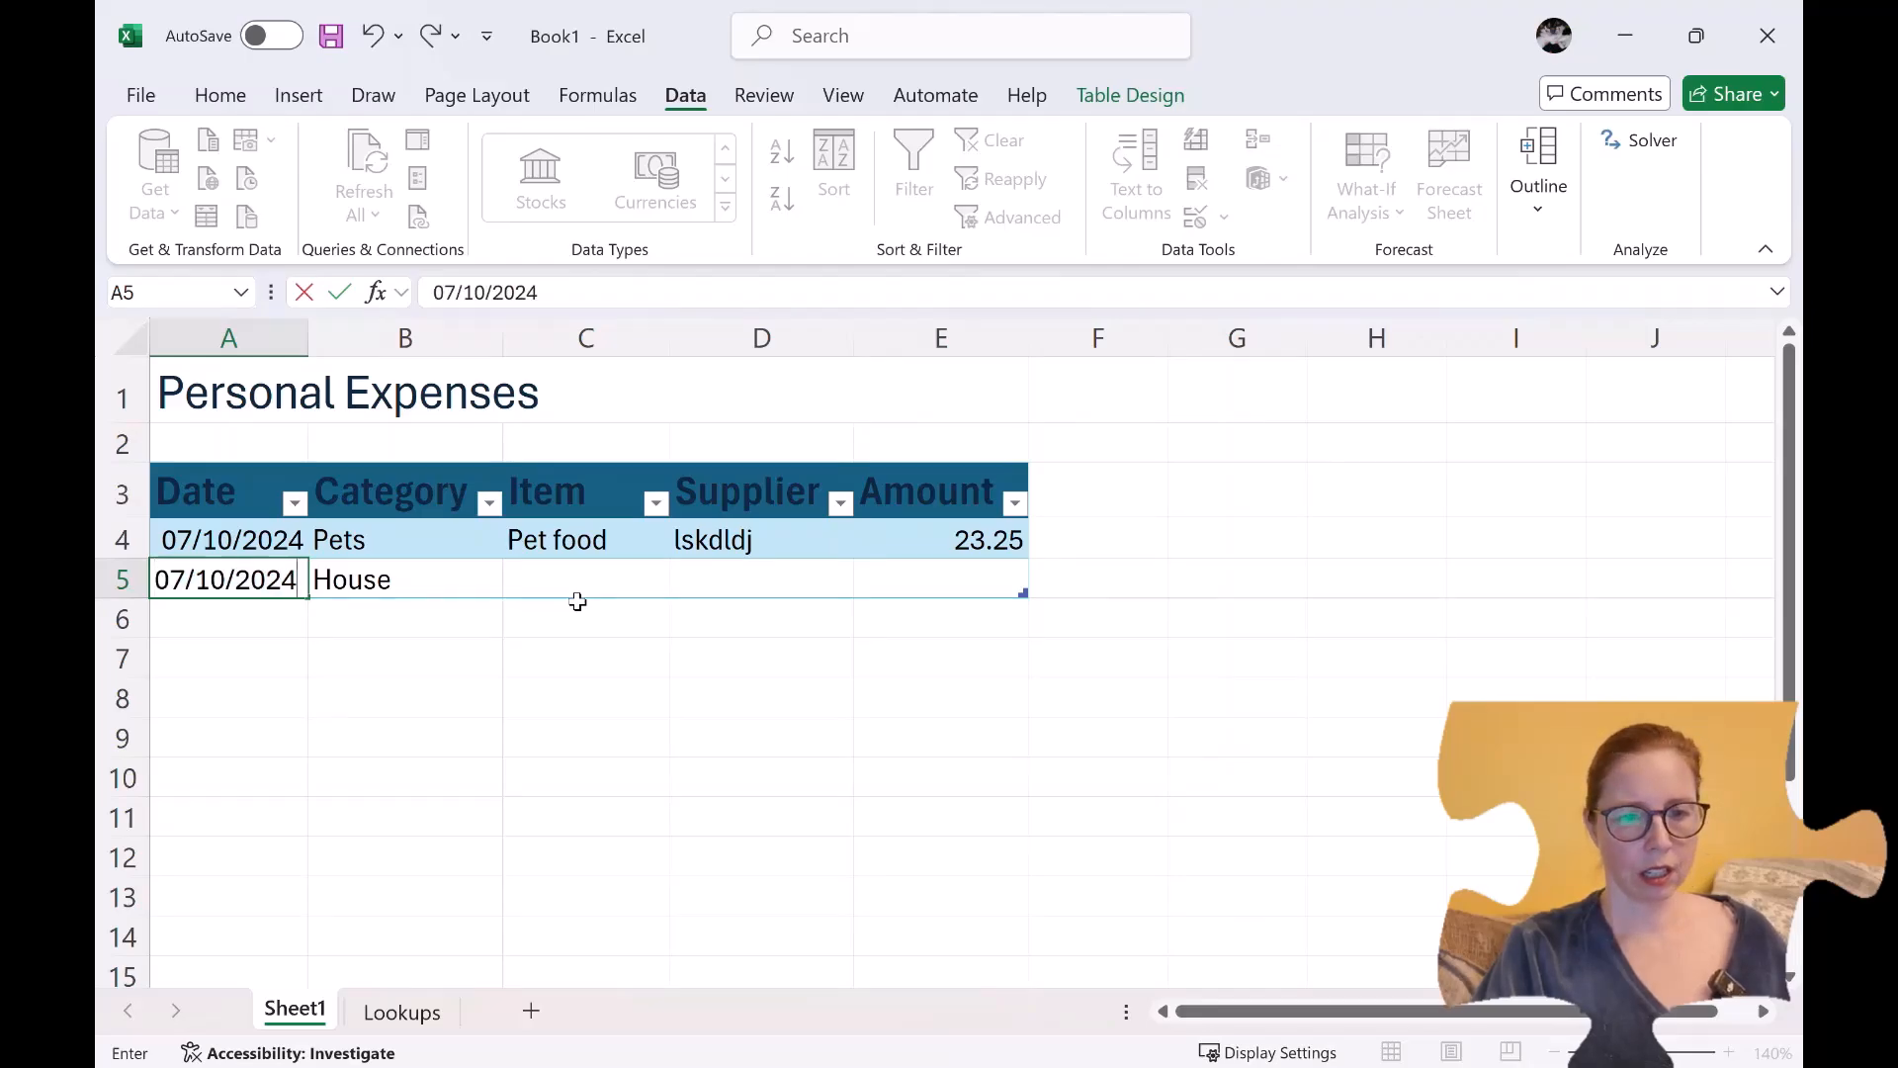
key("Tab")
key("Tab")
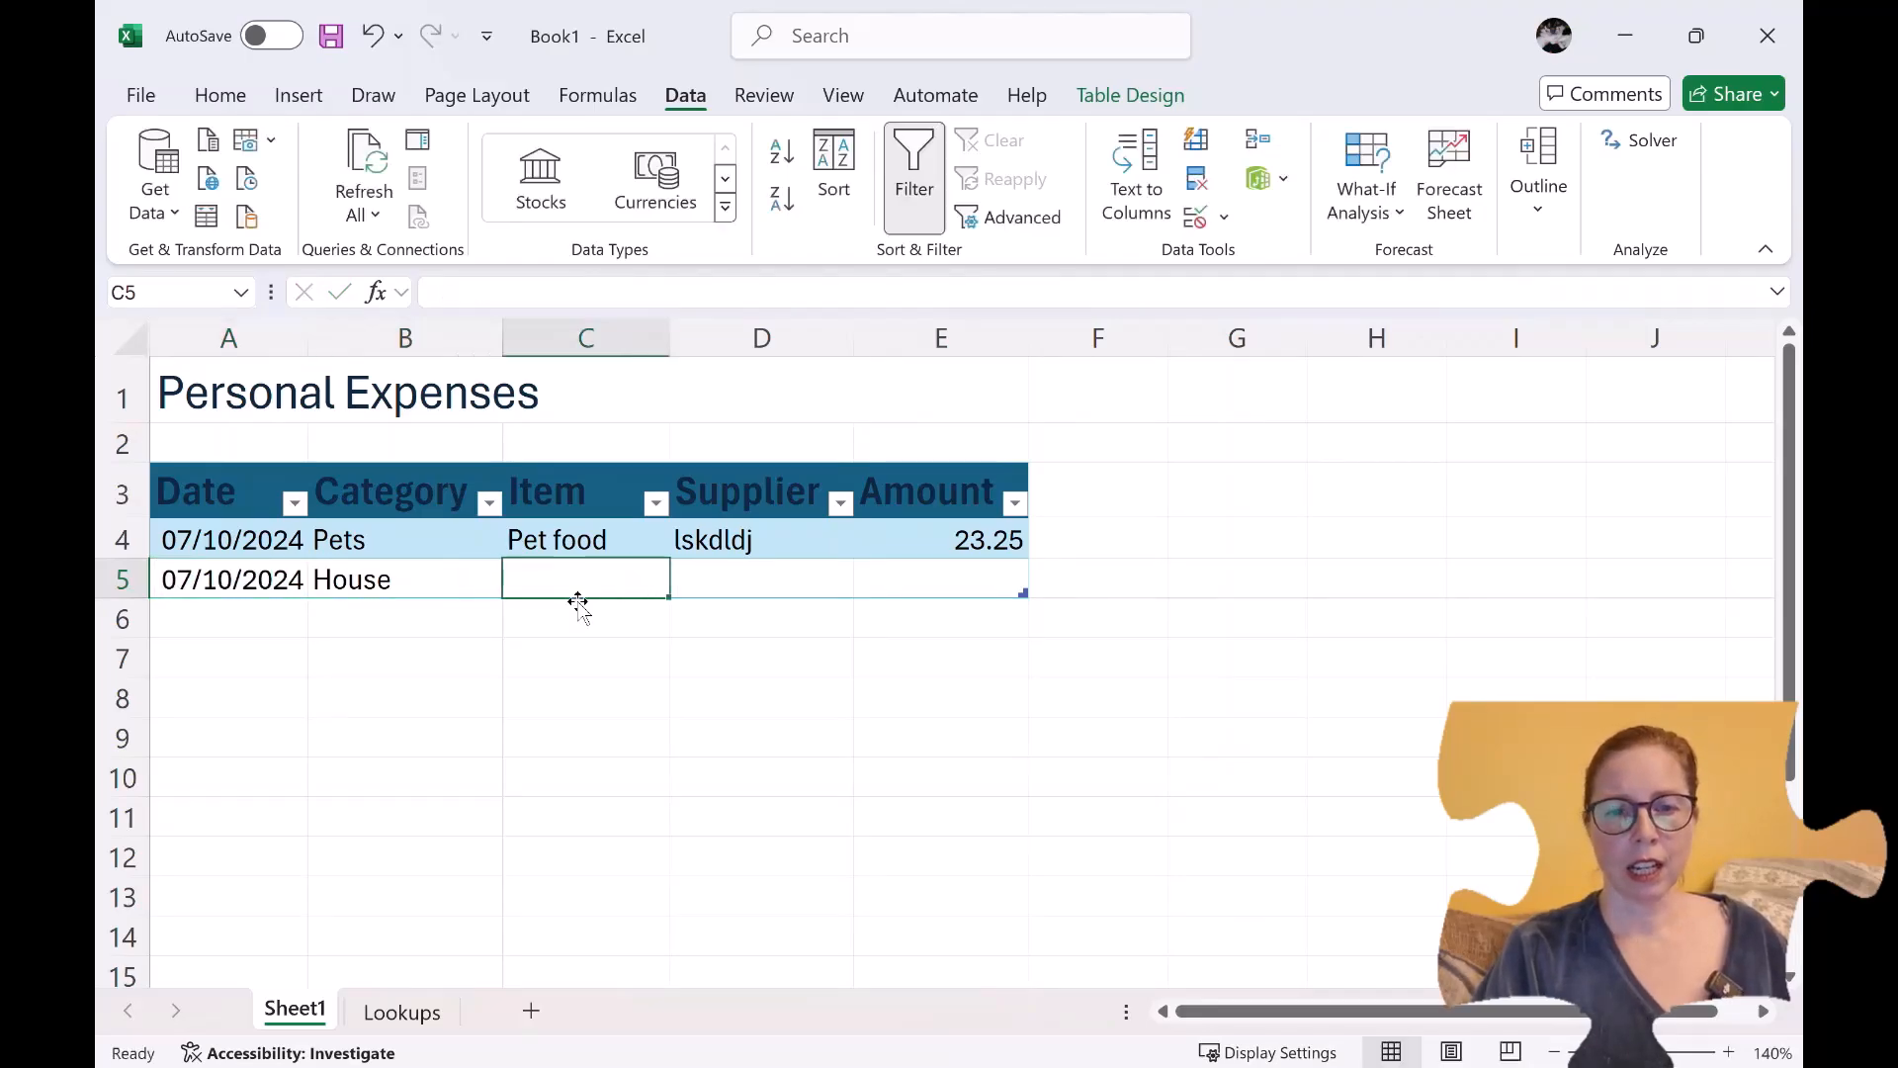